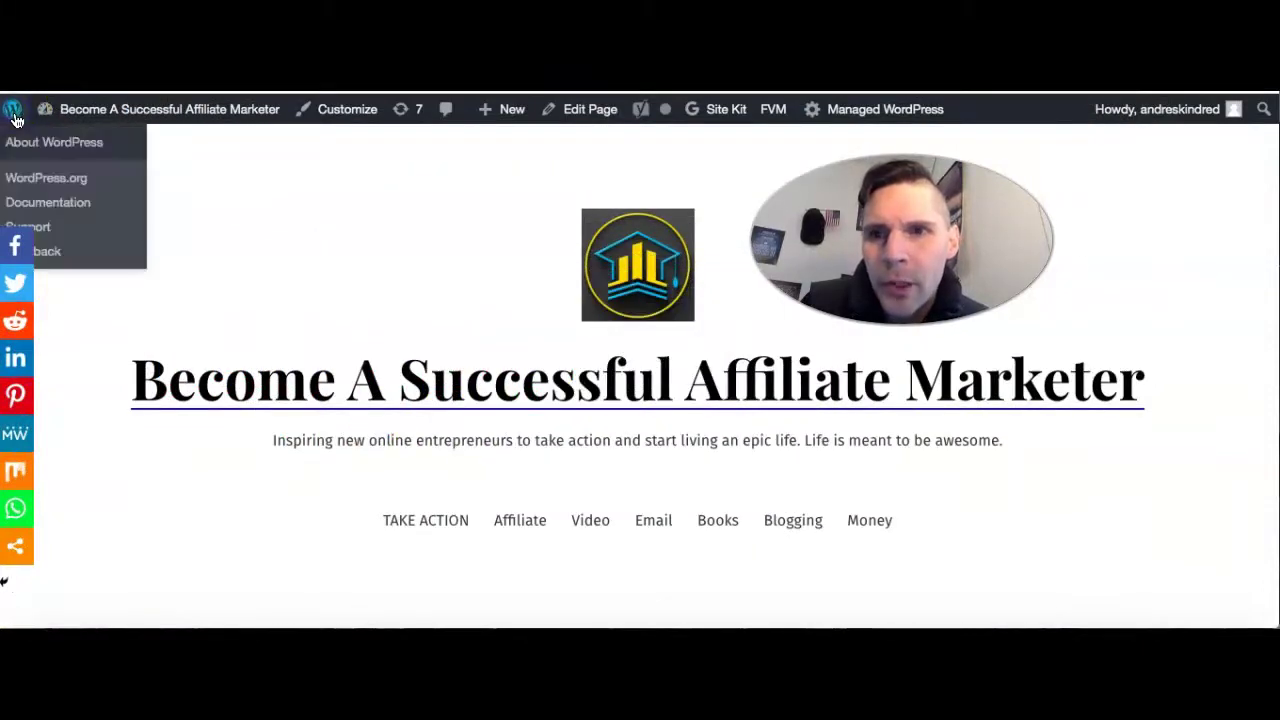
Step: Enter the site's WordPress admin area and open the list of all posts
left_click(15, 114)
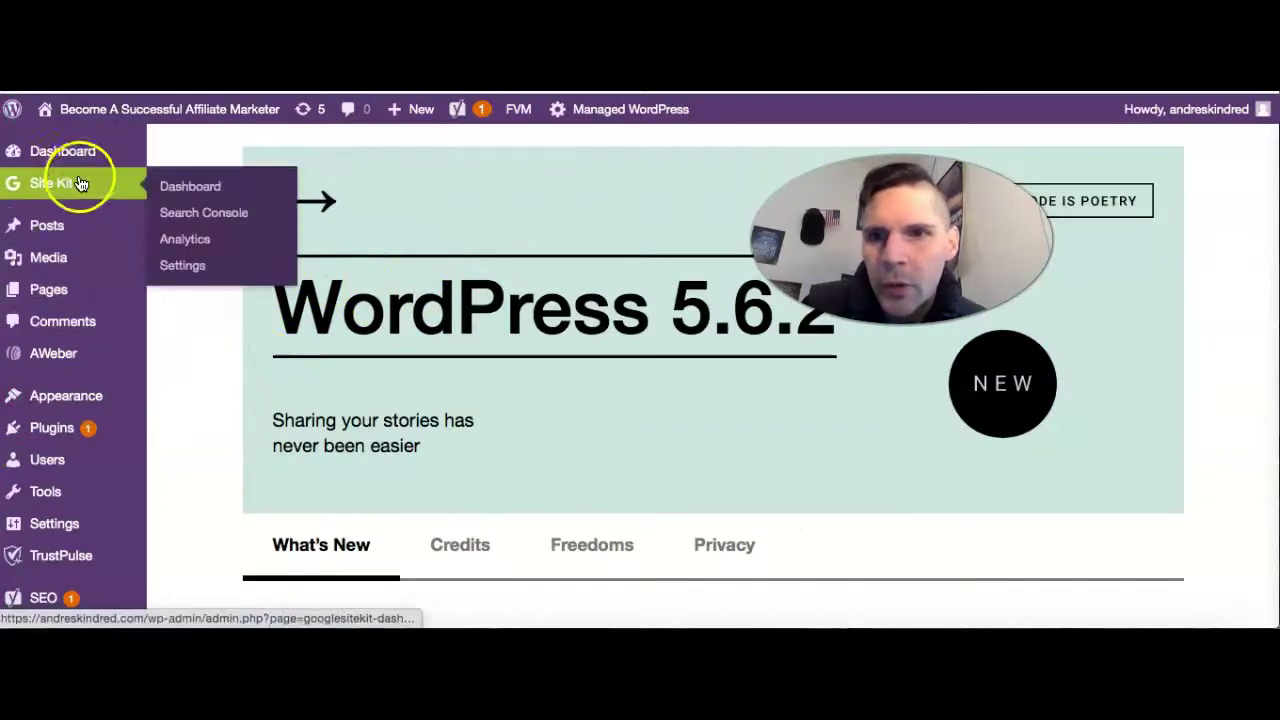
mouse_move(88, 360)
scroll(94, 520, "down", 1)
scroll(94, 523, "up", 1)
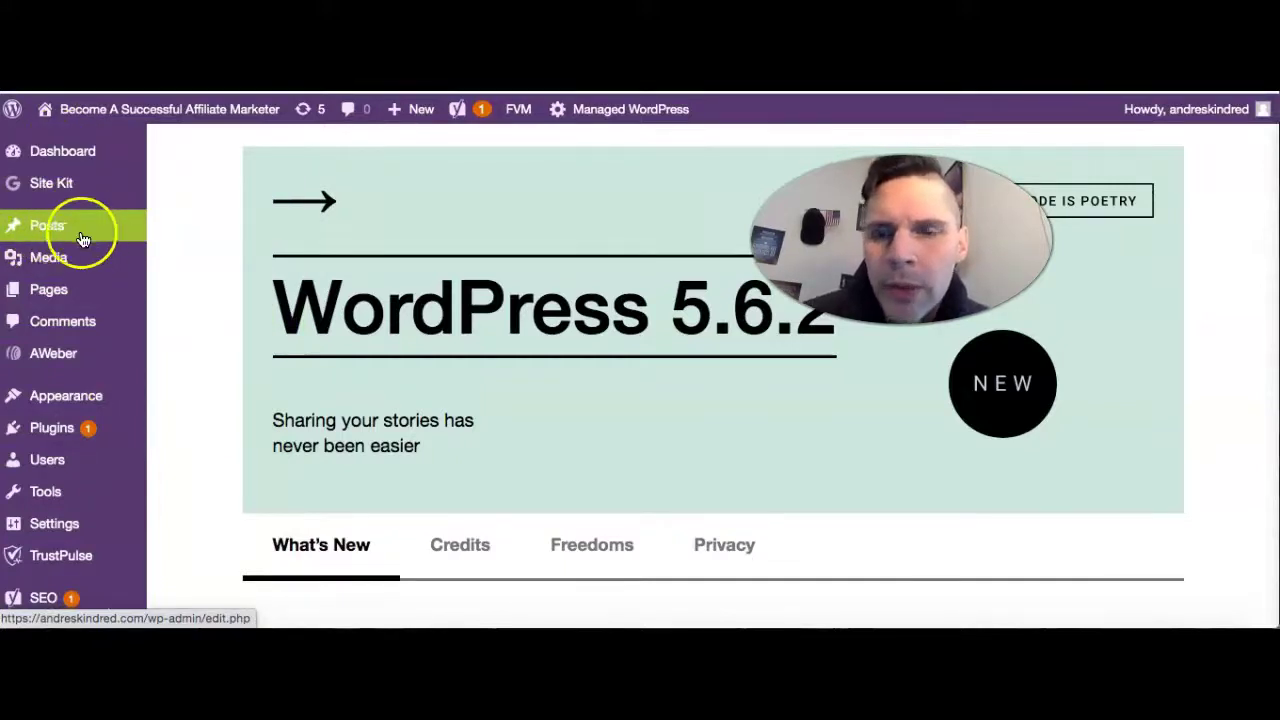
mouse_move(119, 243)
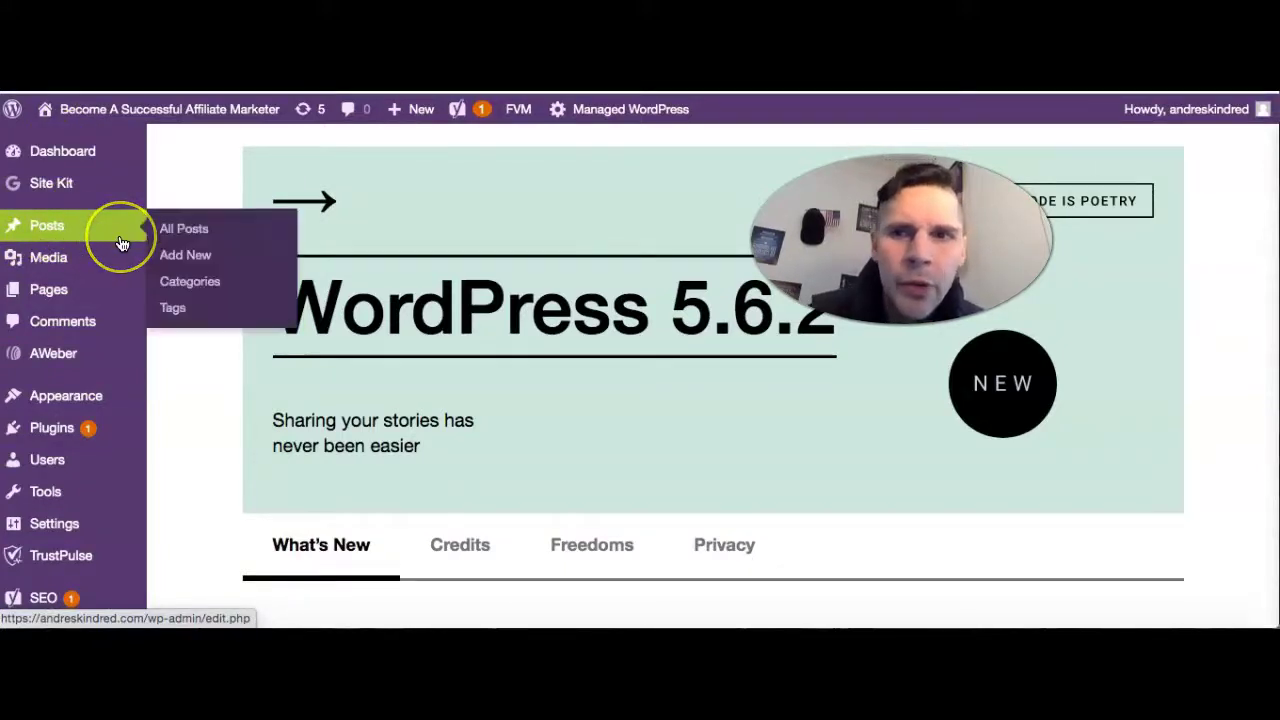
left_click(192, 257)
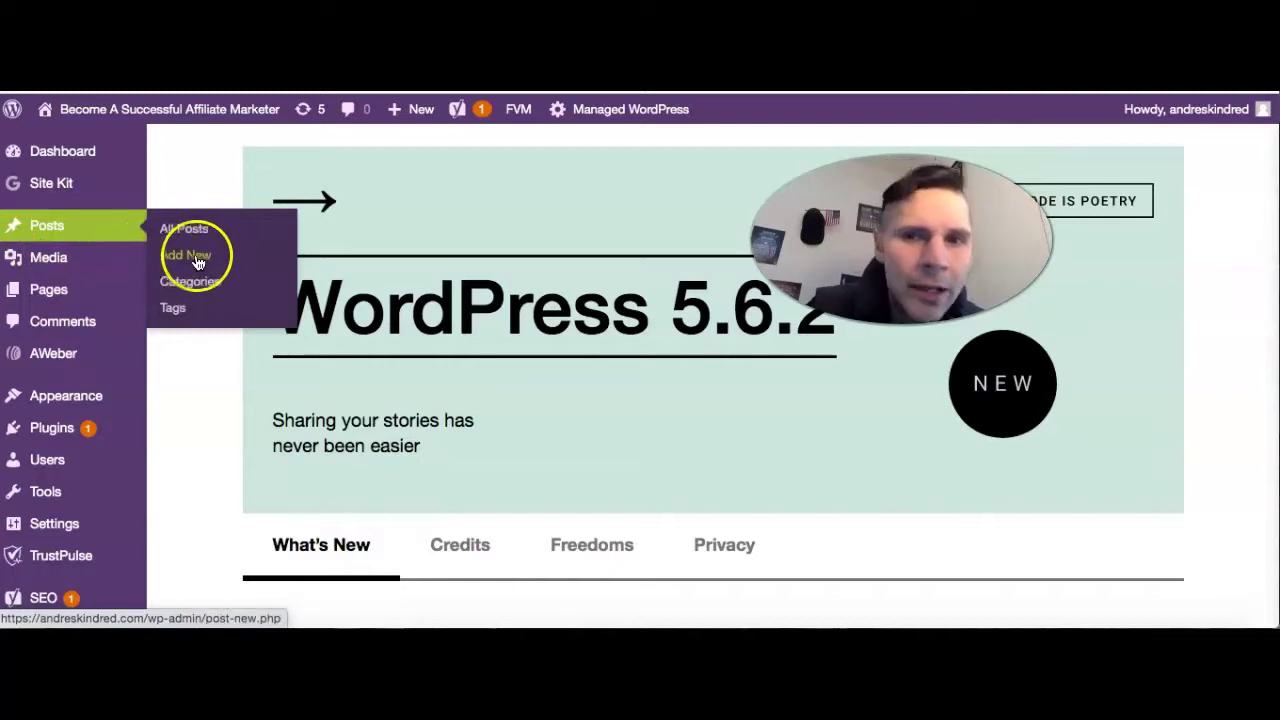
left_click(186, 230)
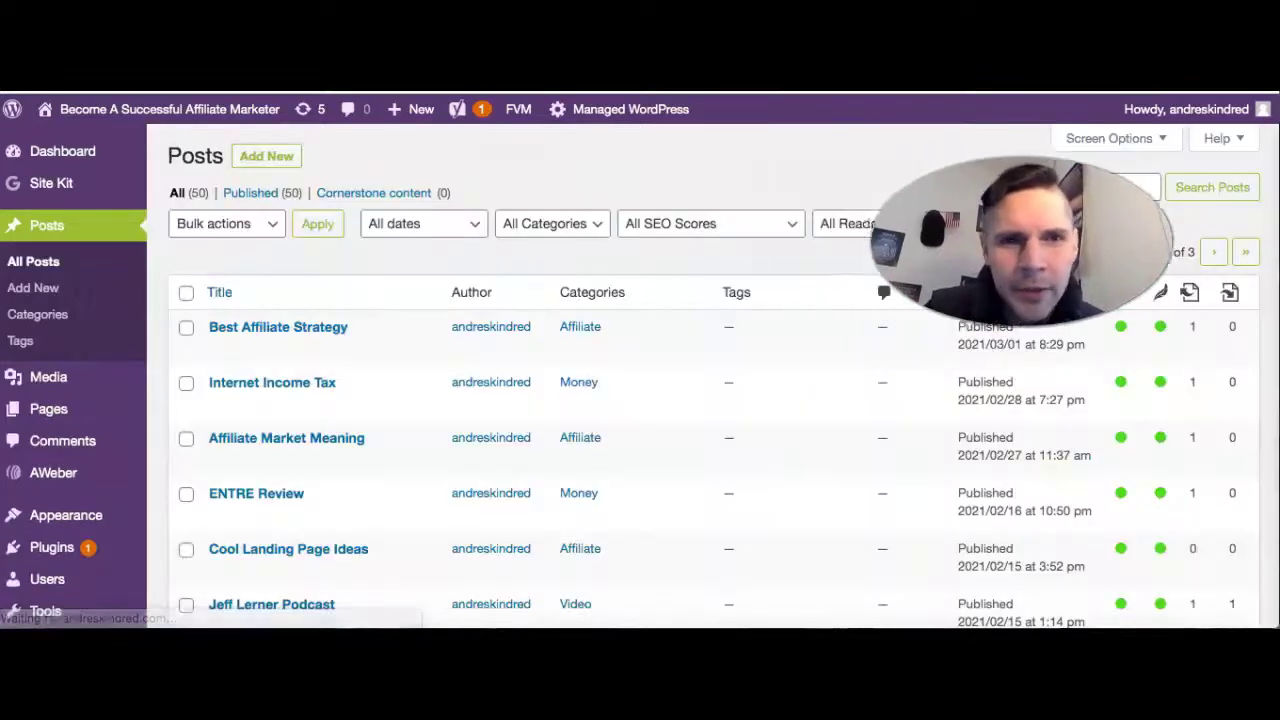
Step: Look through the list of published posts and open the Best Affiliate Strategy post
scroll(803, 477, "down", 1)
scroll(804, 482, "down", 6)
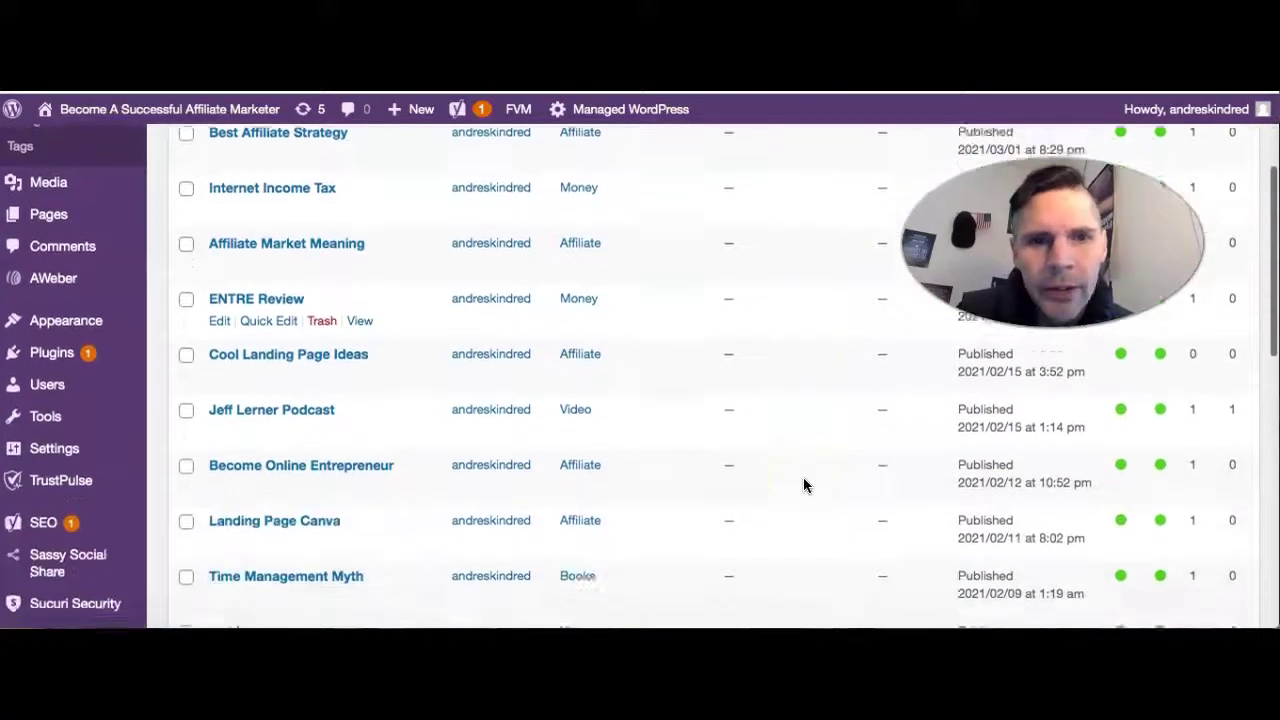
scroll(803, 485, "down", 3)
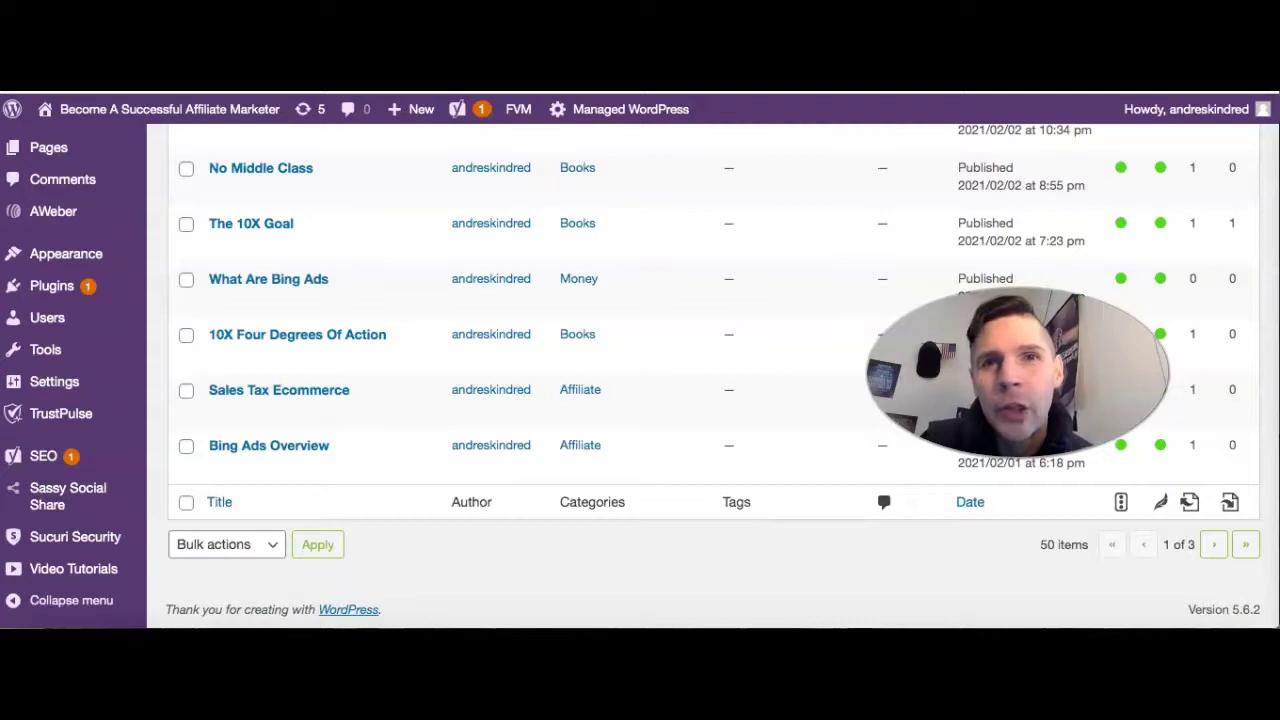
scroll(594, 377, "up", 15)
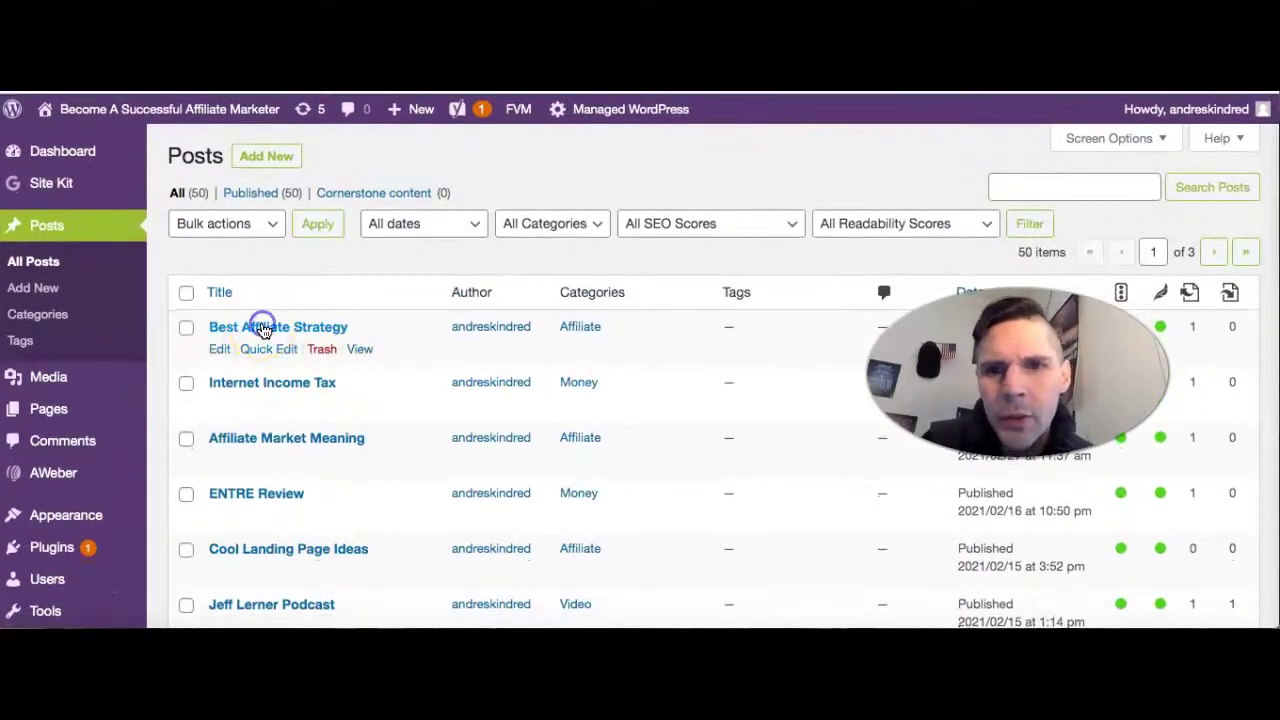
left_click(263, 329)
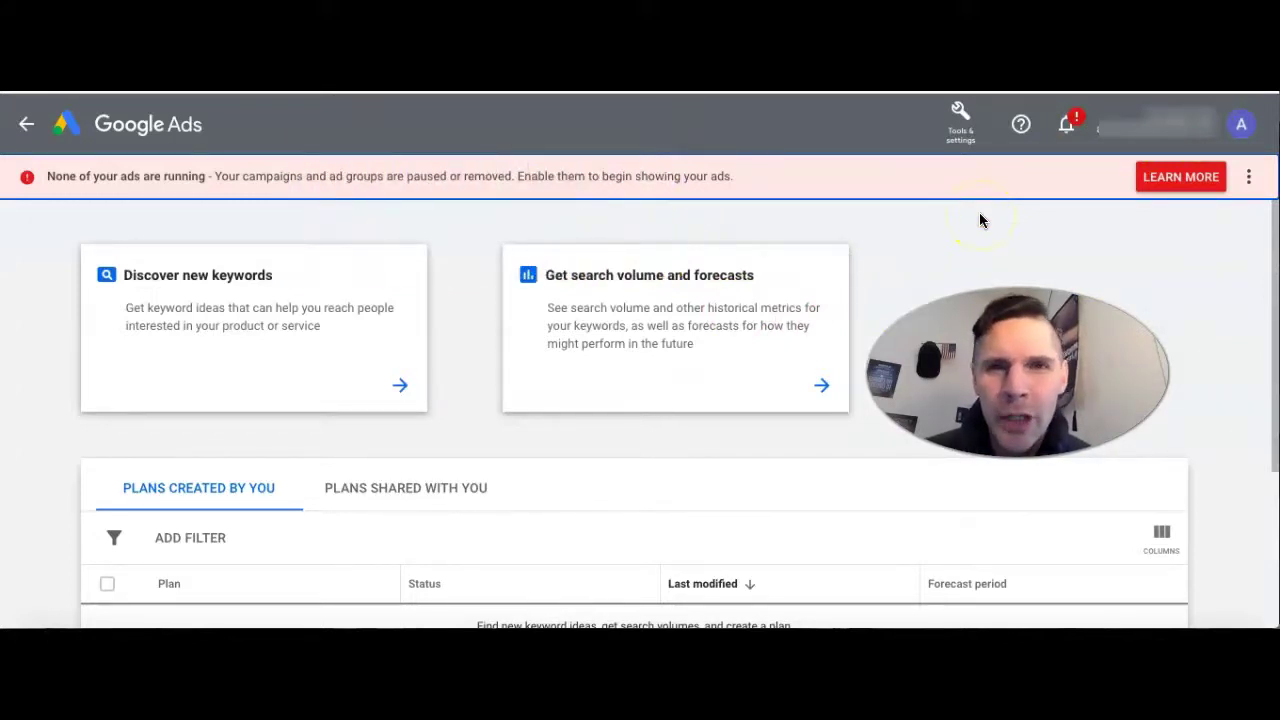
Step: Switch to Google Ads, open Keyword Planner and close the notifications
left_click(960, 122)
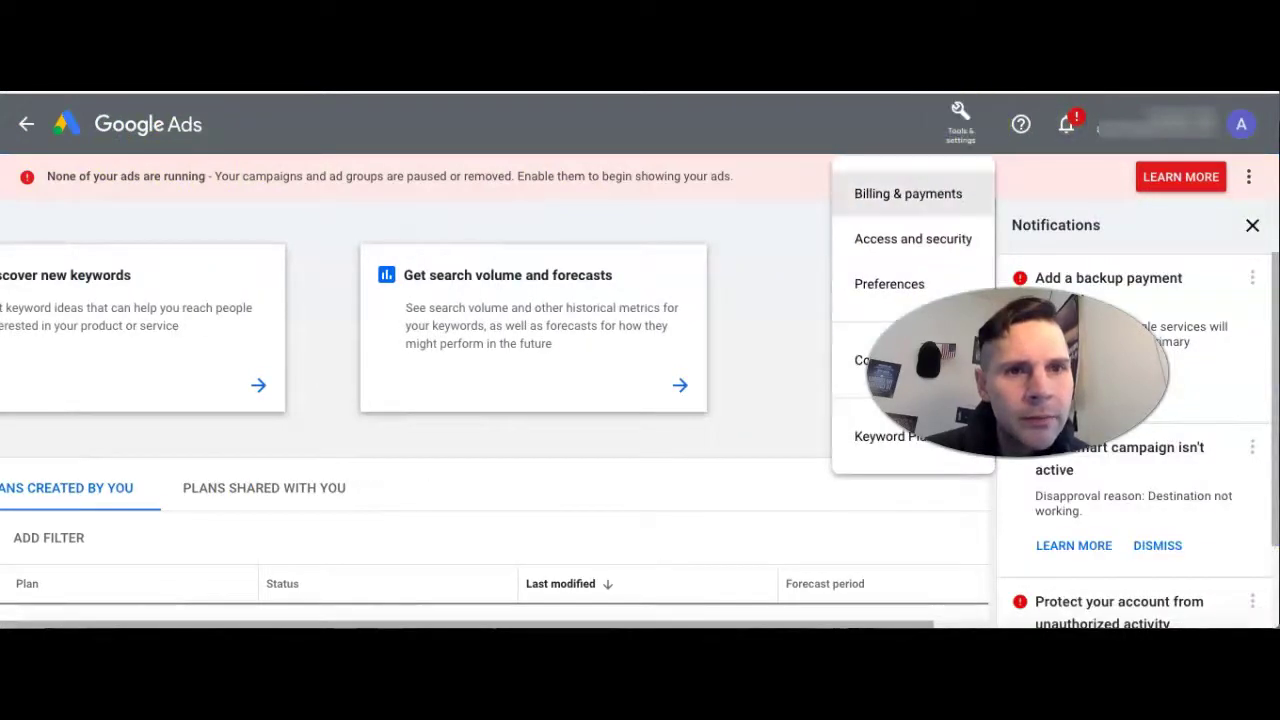
left_click(886, 440)
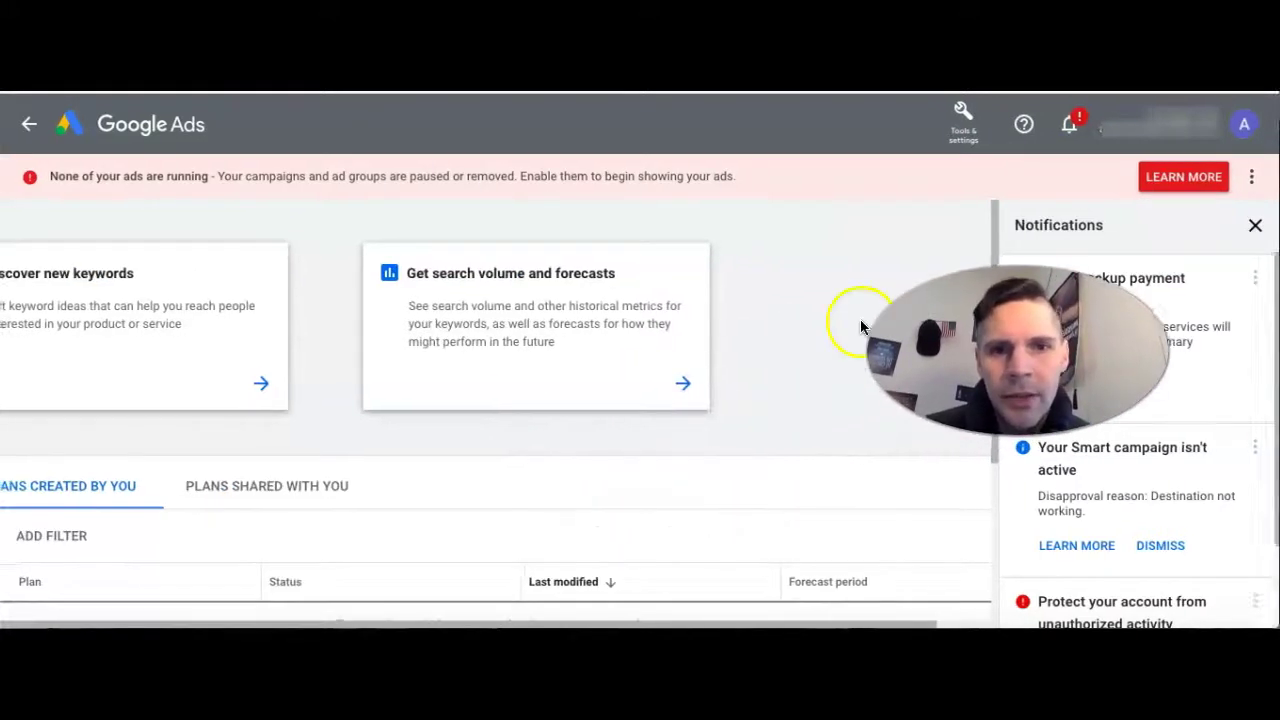
left_click(1259, 225)
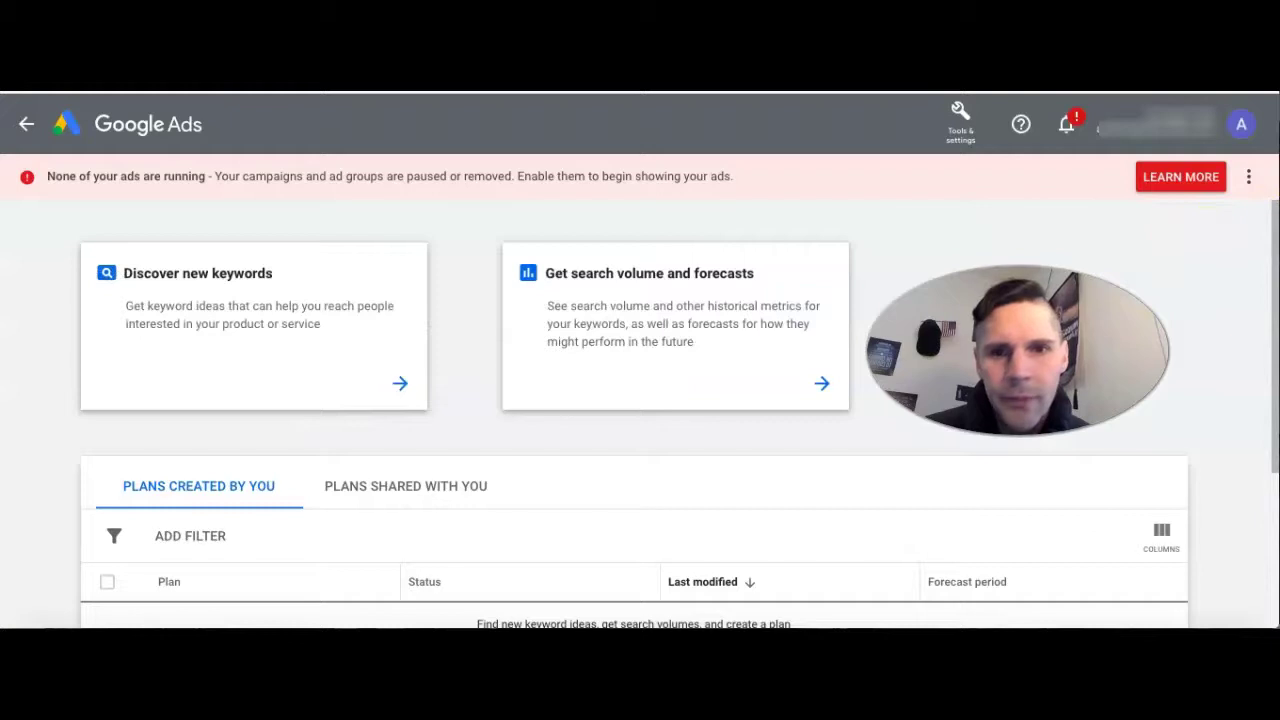
Step: Discover new keywords in Keyword Planner starting from the keyword "affiliate marketing"
left_click(268, 346)
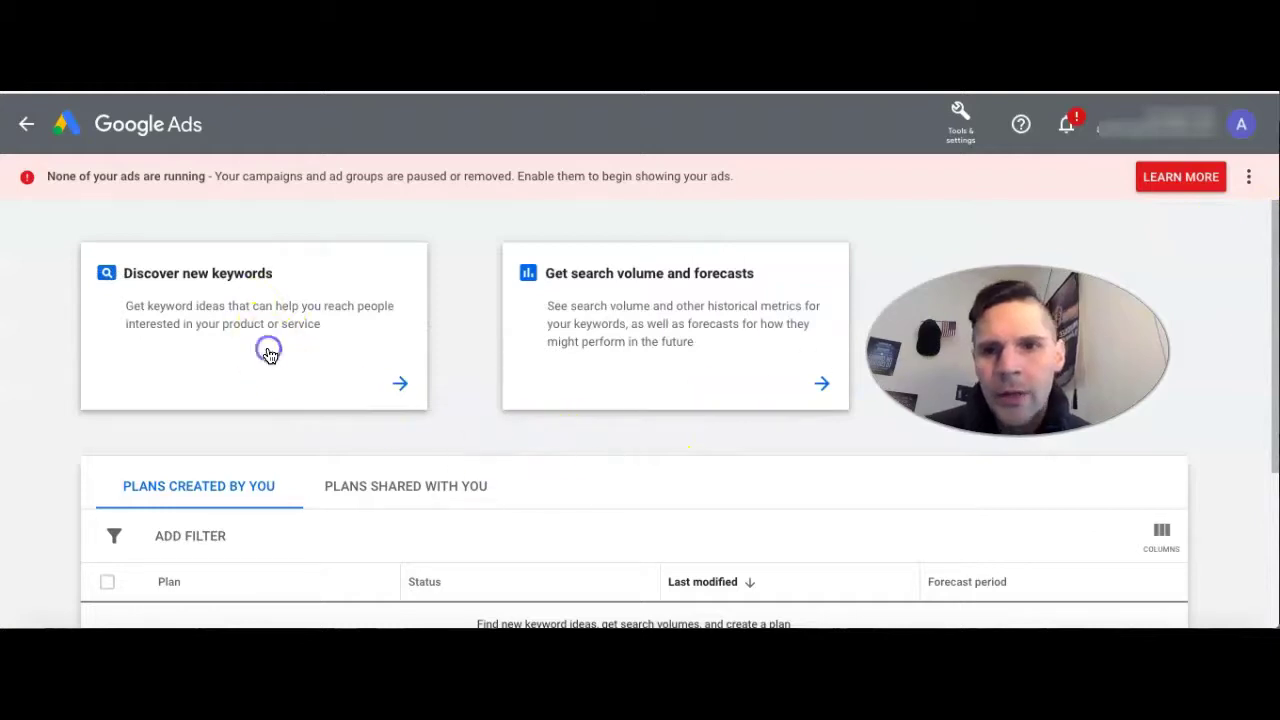
left_click(320, 405)
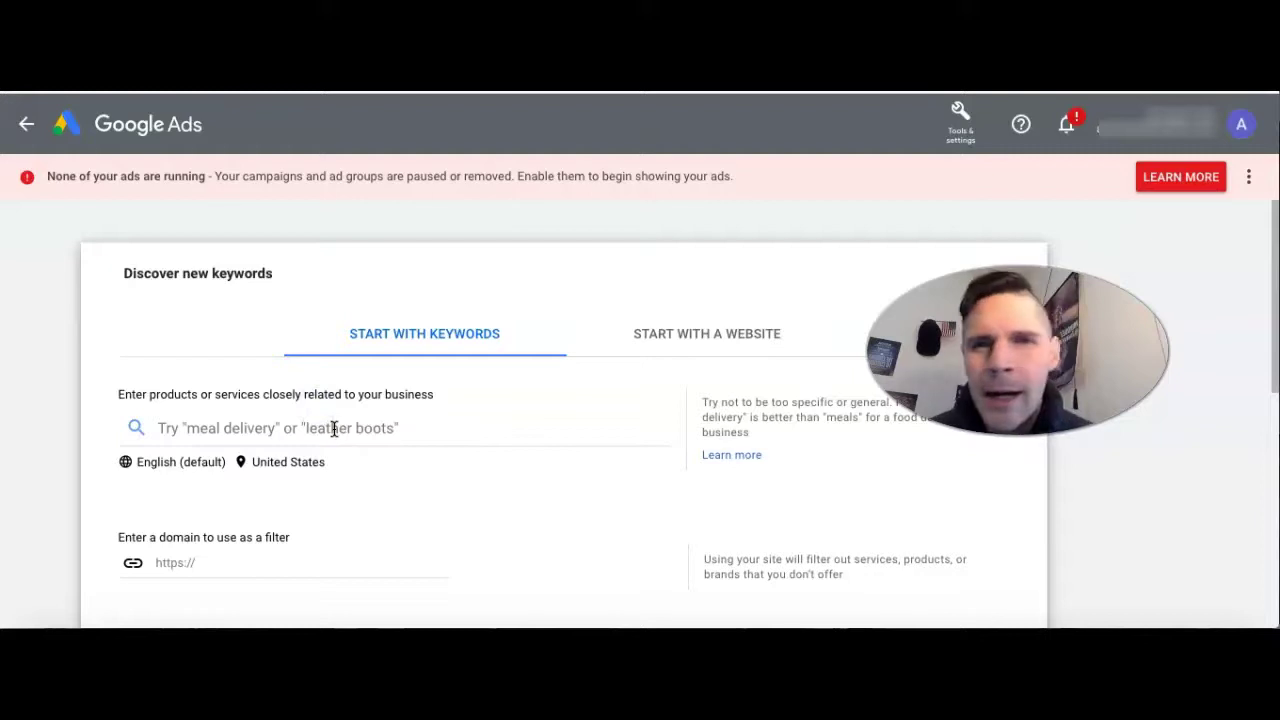
left_click(315, 429)
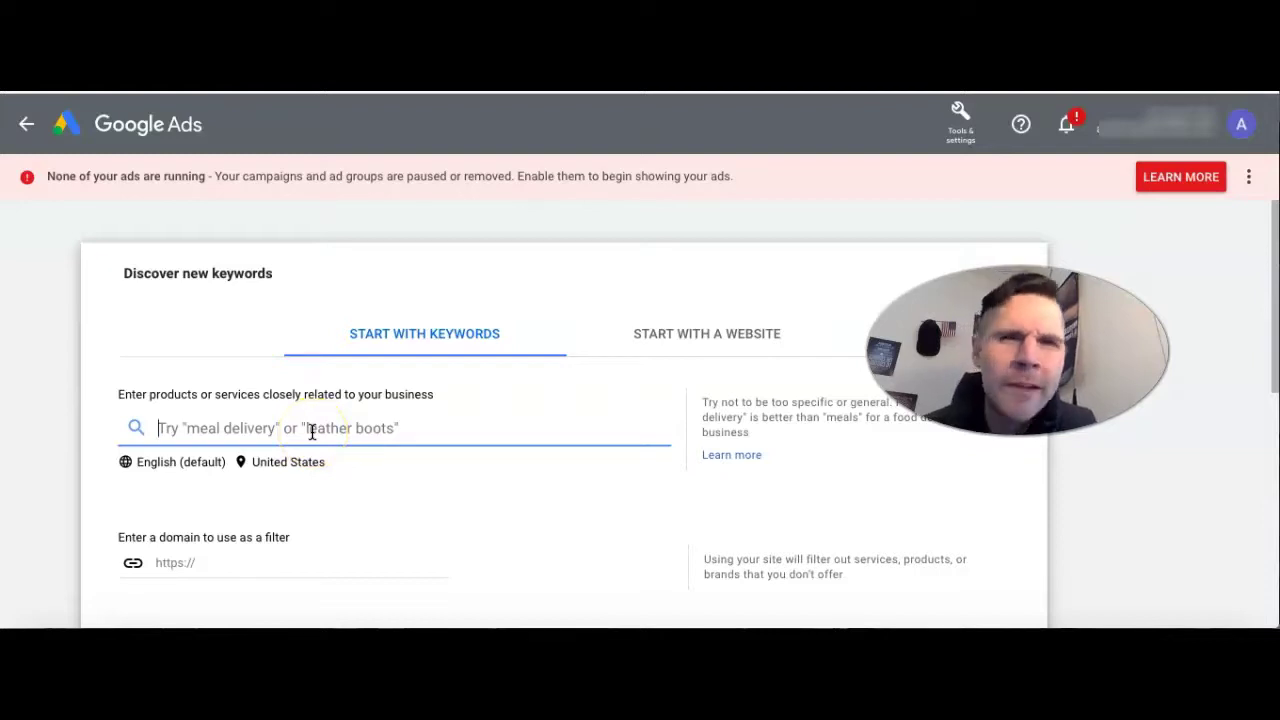
type("af")
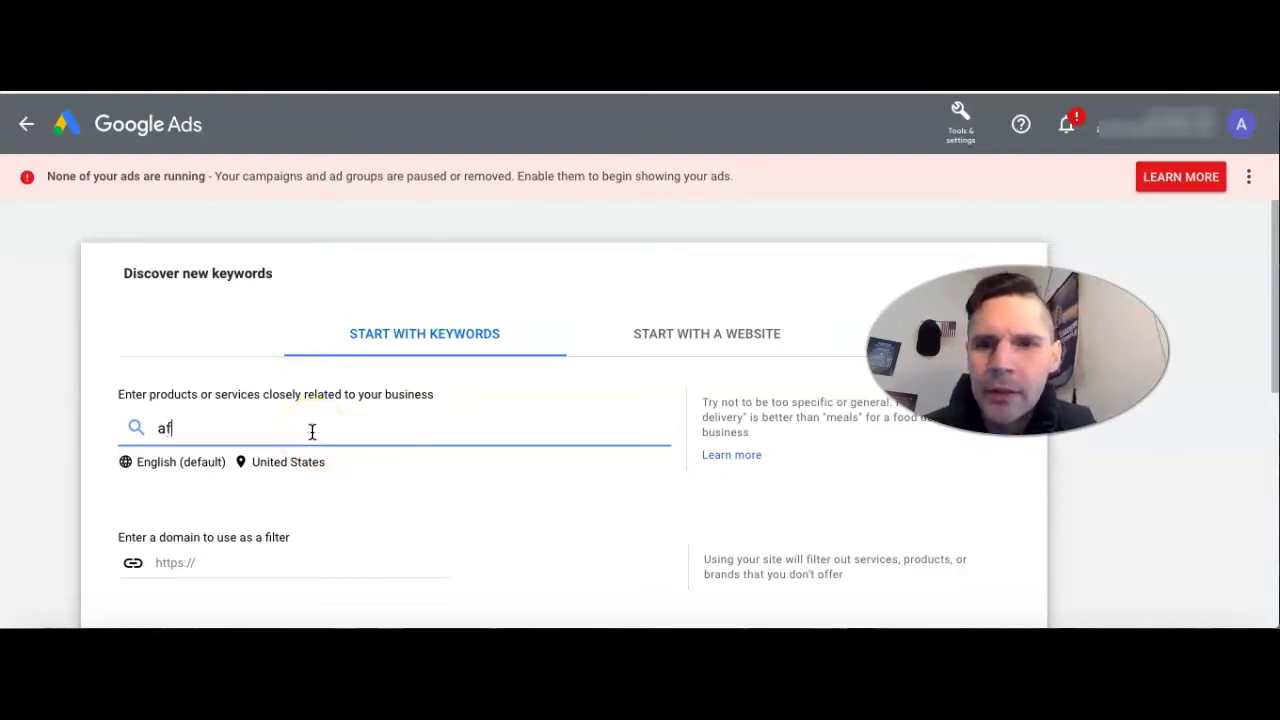
type("fliate")
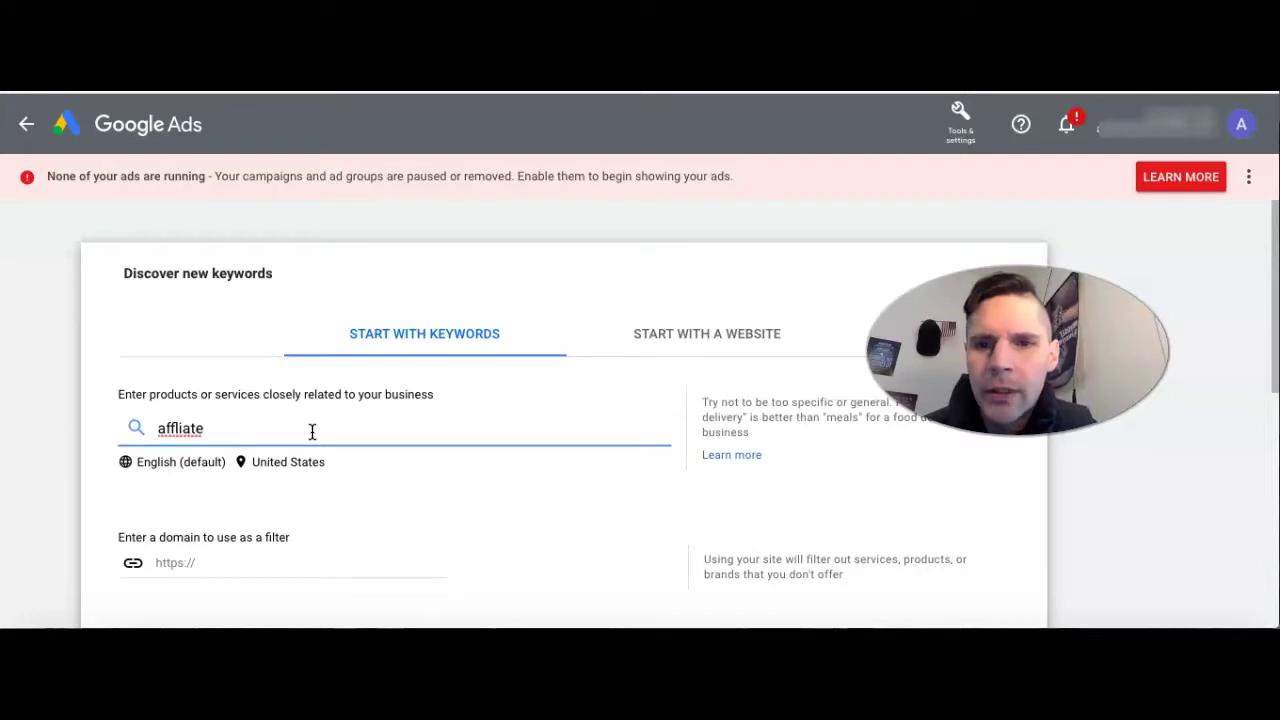
key("BackSpace")
key("BackSpace")
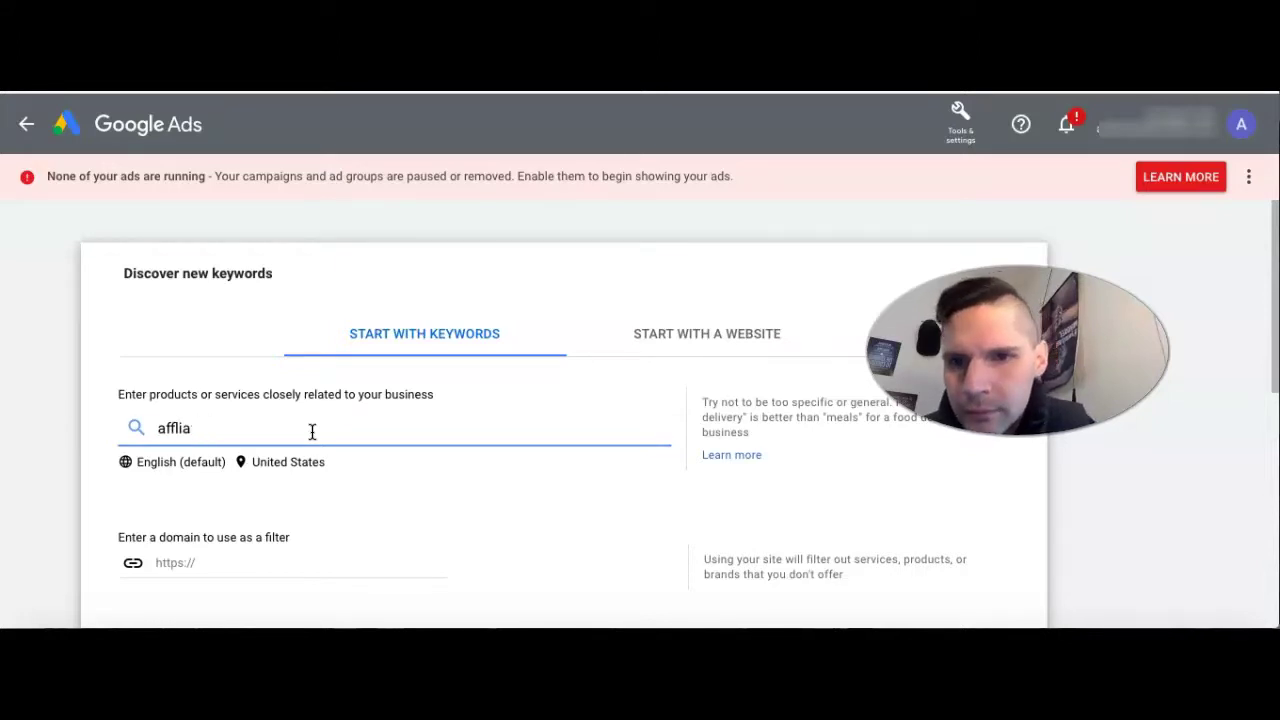
type("liate marketing")
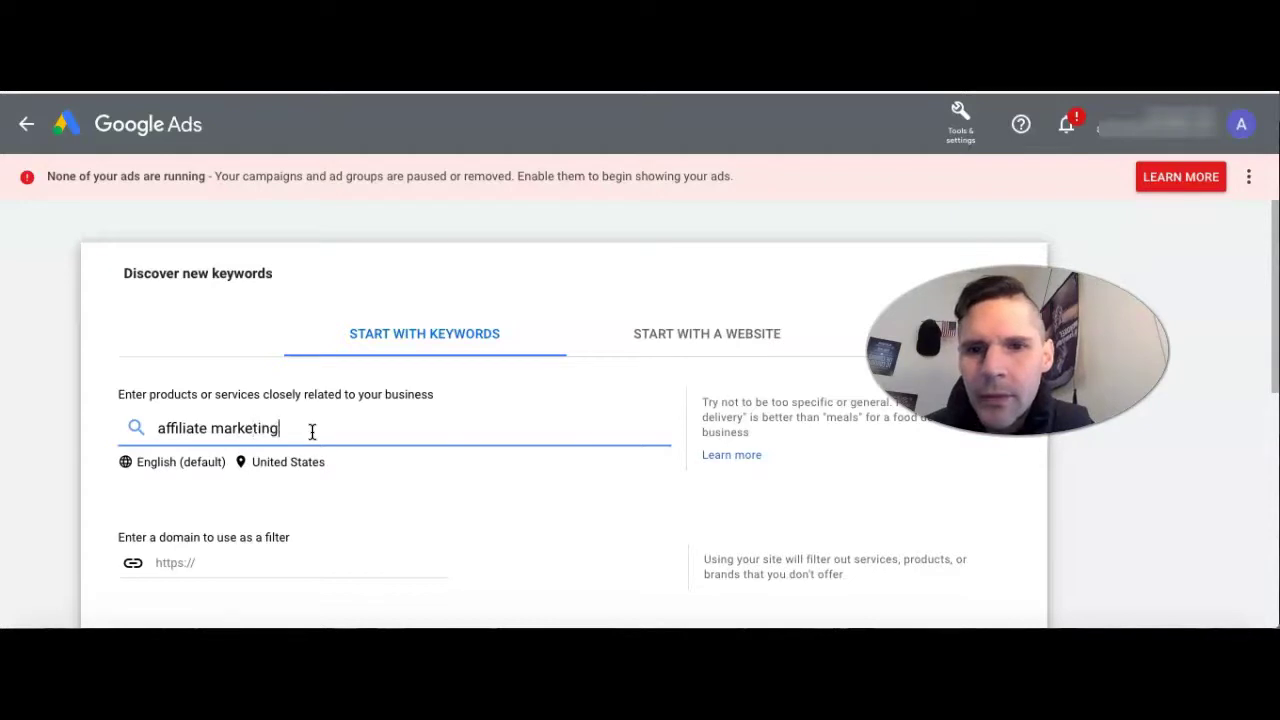
key("Return")
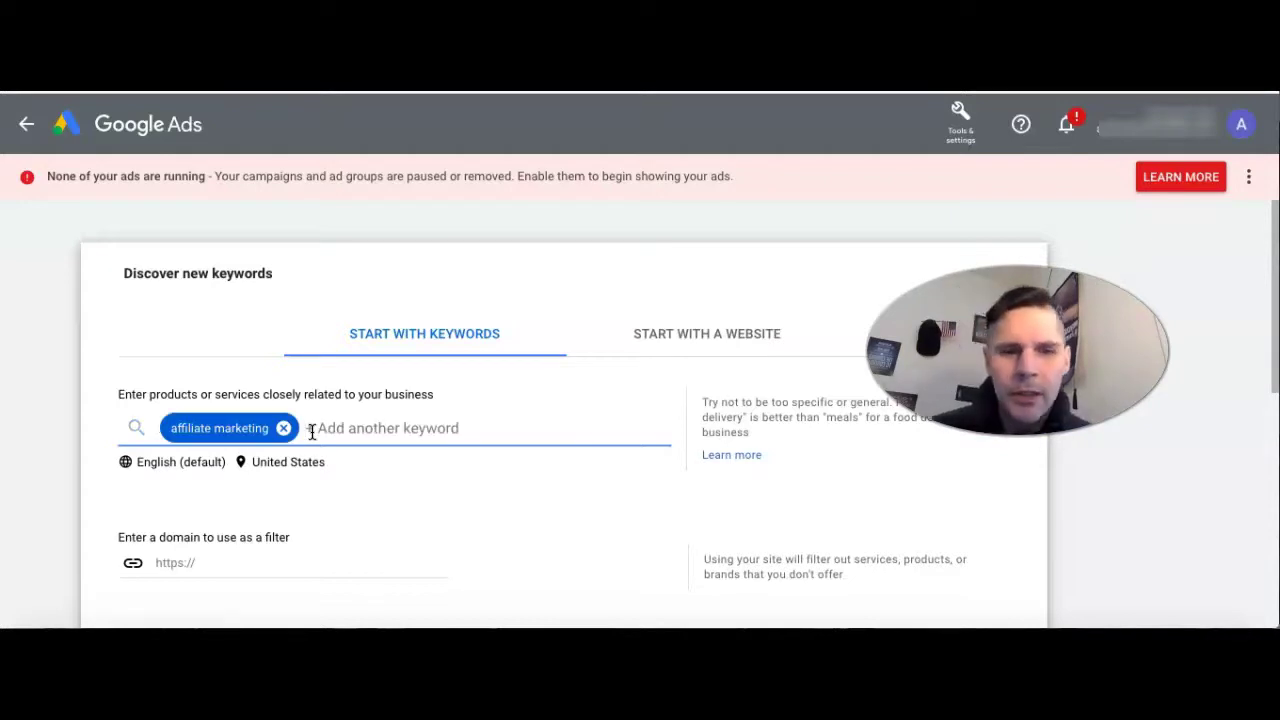
key("Return")
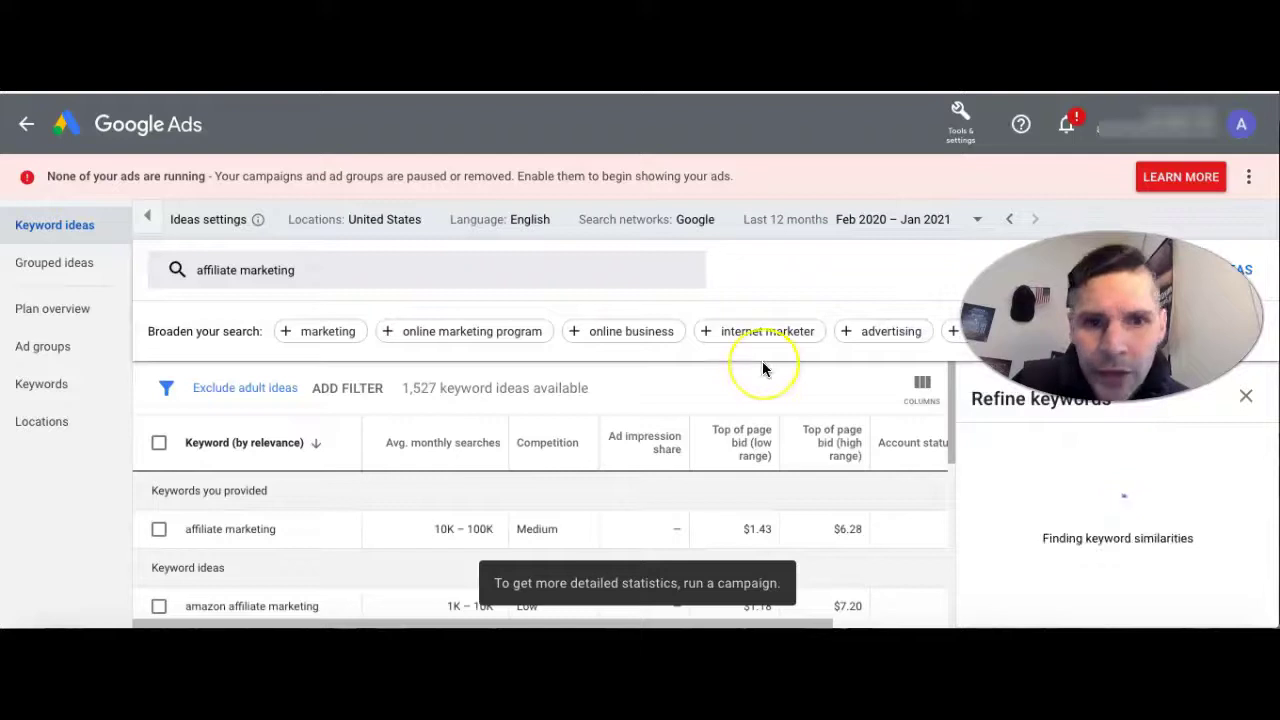
Step: Examine the first keyword ideas for affiliate marketing, comparing their average monthly searches, competition and bid ranges
scroll(763, 366, "down", 1)
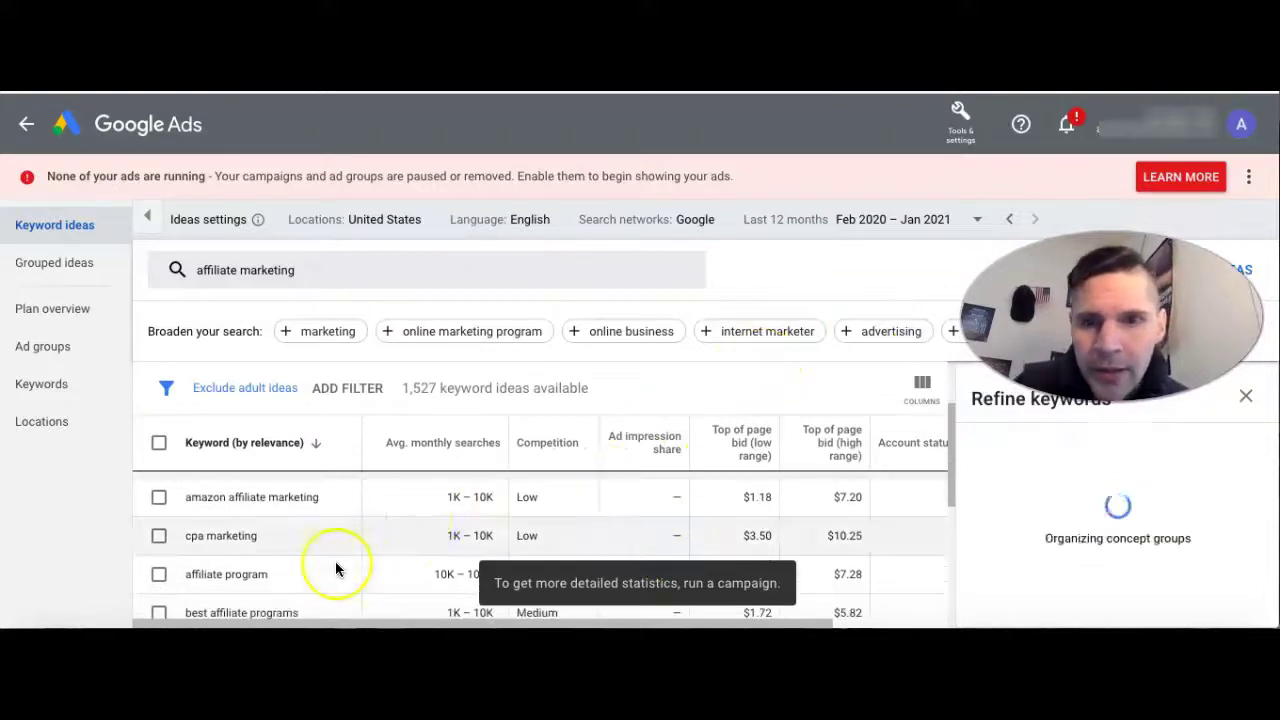
scroll(334, 569, "up", 1)
scroll(346, 554, "down", 1)
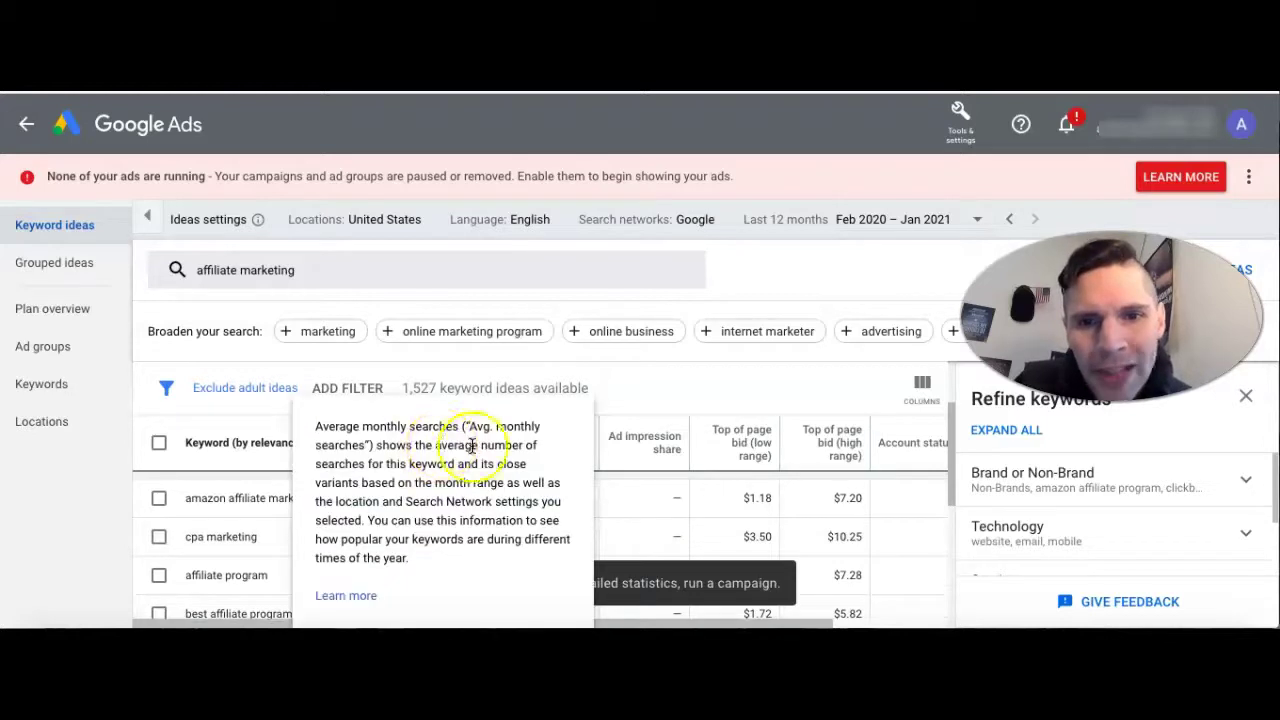
scroll(715, 378, "down", 3)
scroll(715, 378, "up", 5)
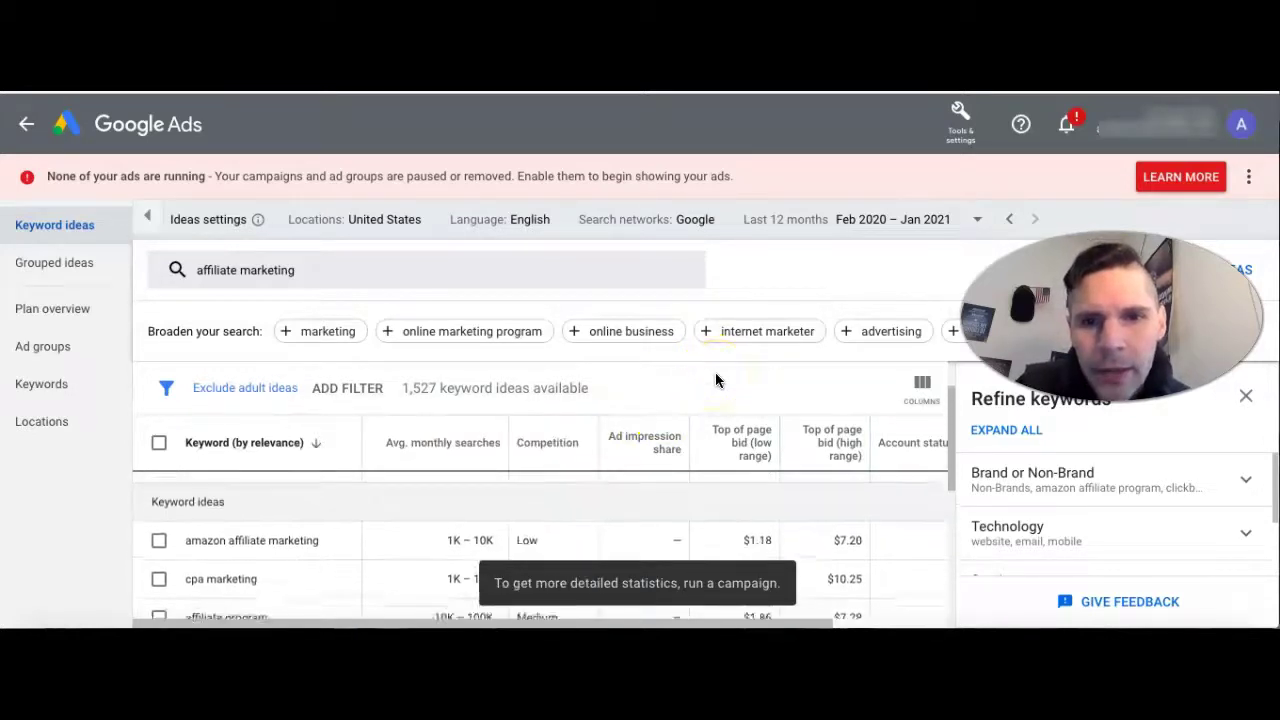
scroll(555, 537, "down", 1)
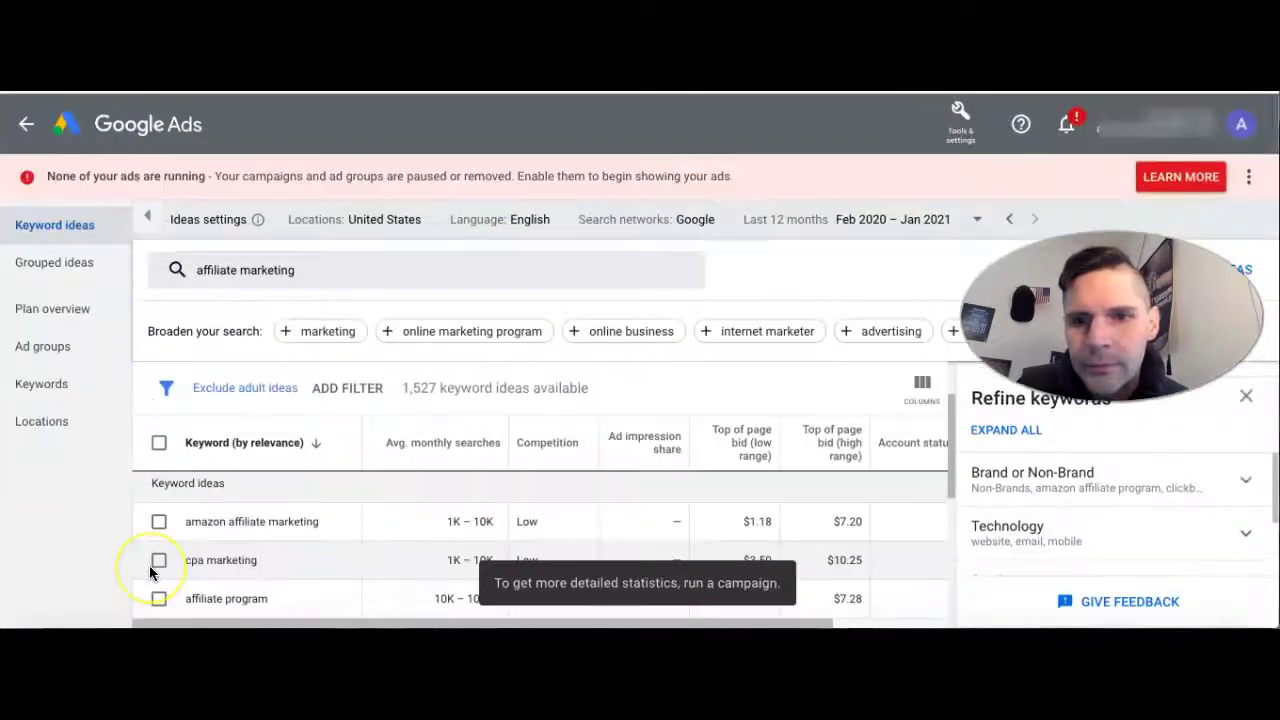
scroll(151, 566, "down", 1)
scroll(151, 560, "up", 1)
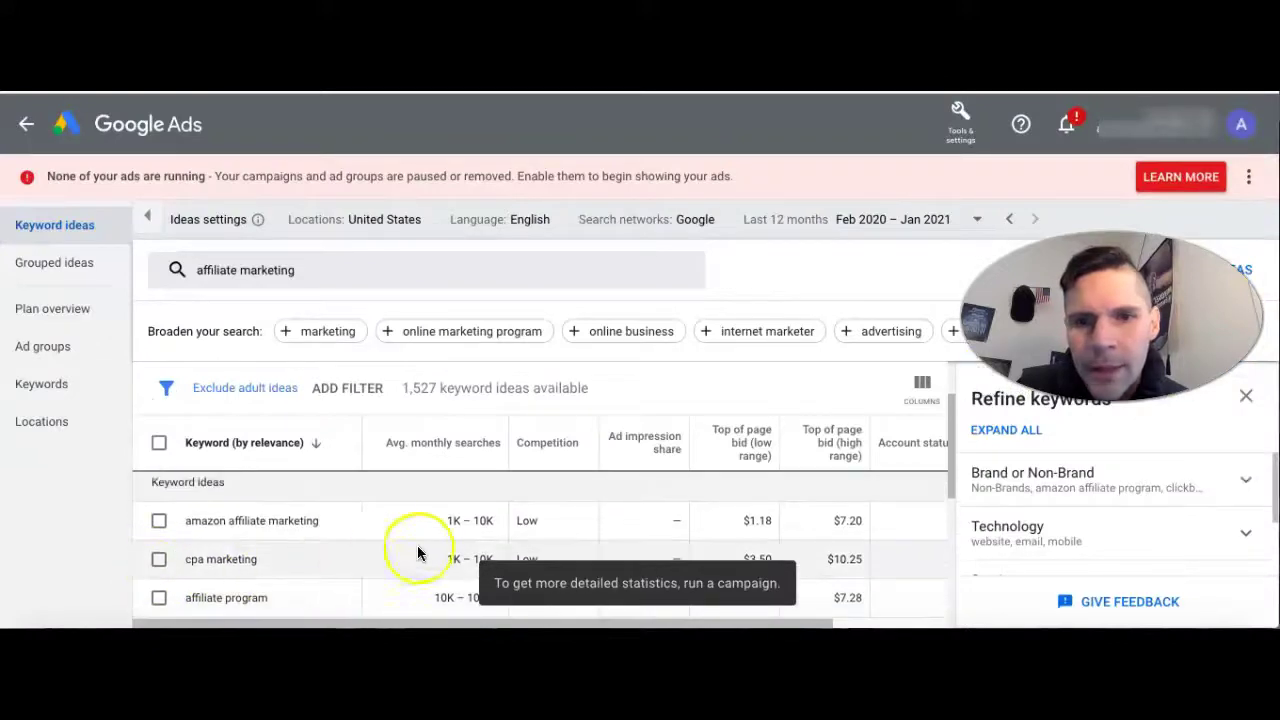
scroll(466, 545, "down", 1)
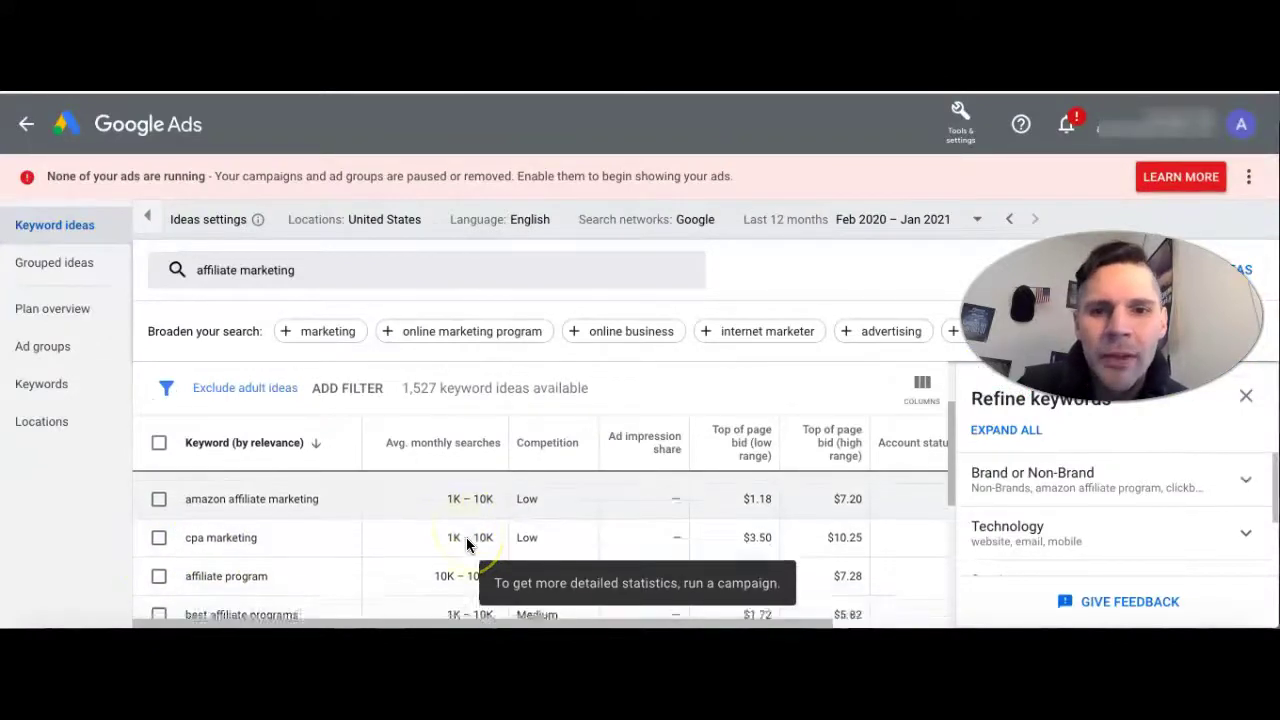
scroll(470, 535, "up", 1)
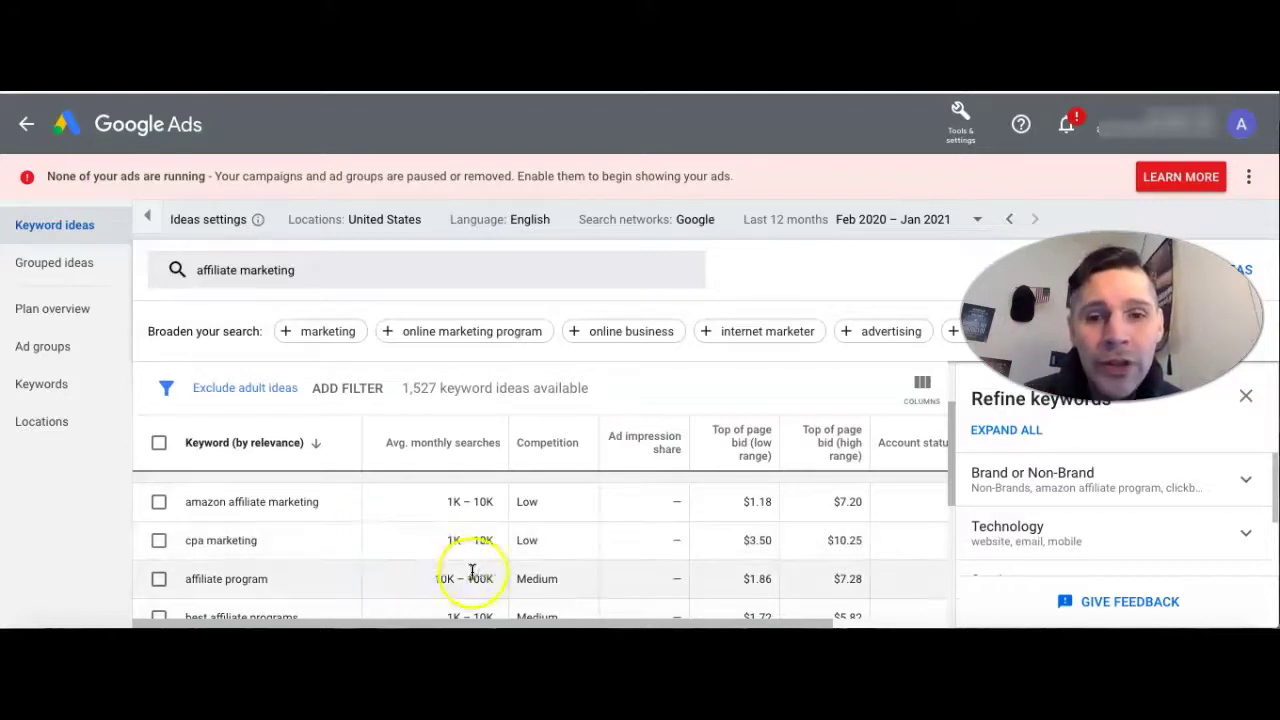
scroll(466, 566, "down", 1)
scroll(474, 568, "down", 1)
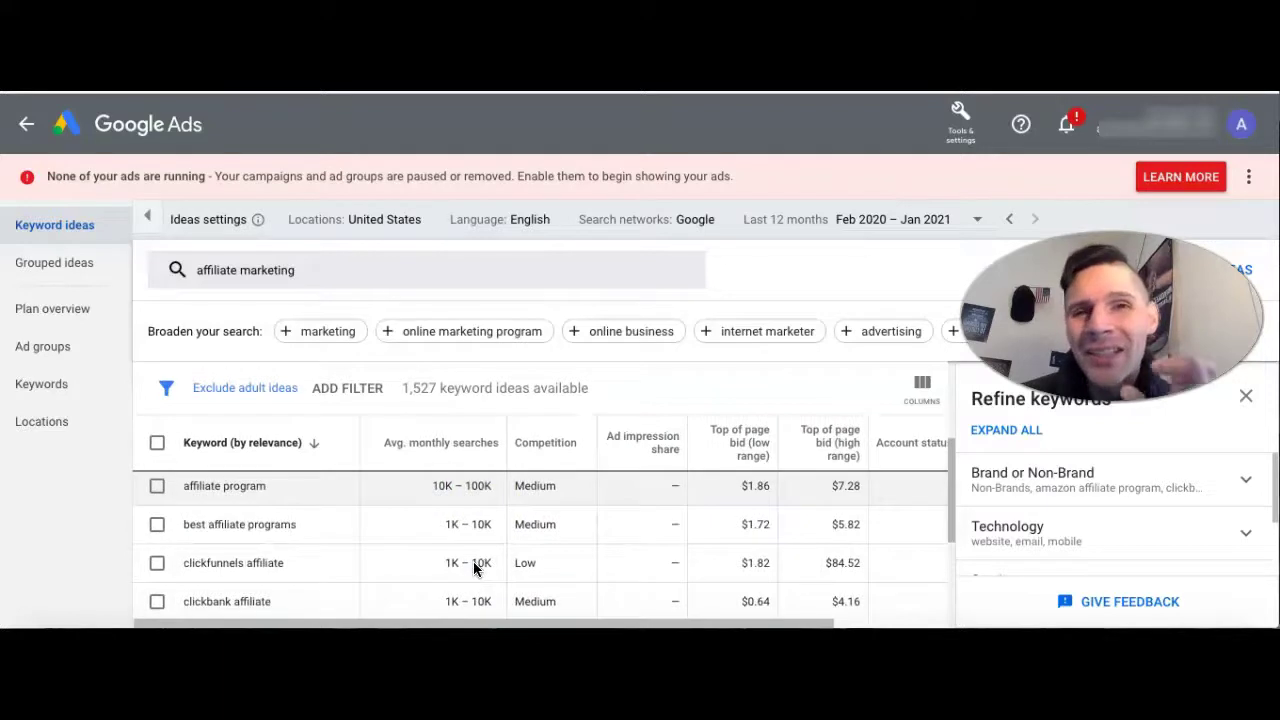
Step: Go to the second page of keyword ideas and review its search volumes and competition
scroll(474, 566, "down", 4)
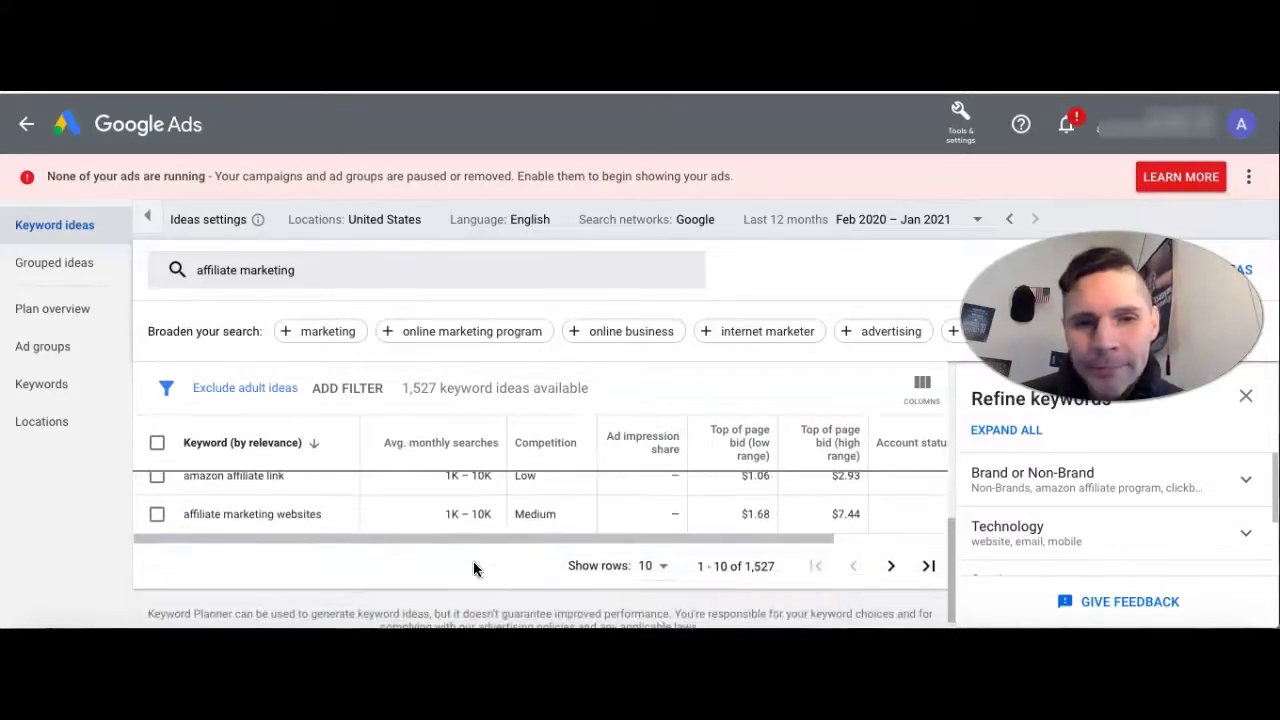
left_click(888, 565)
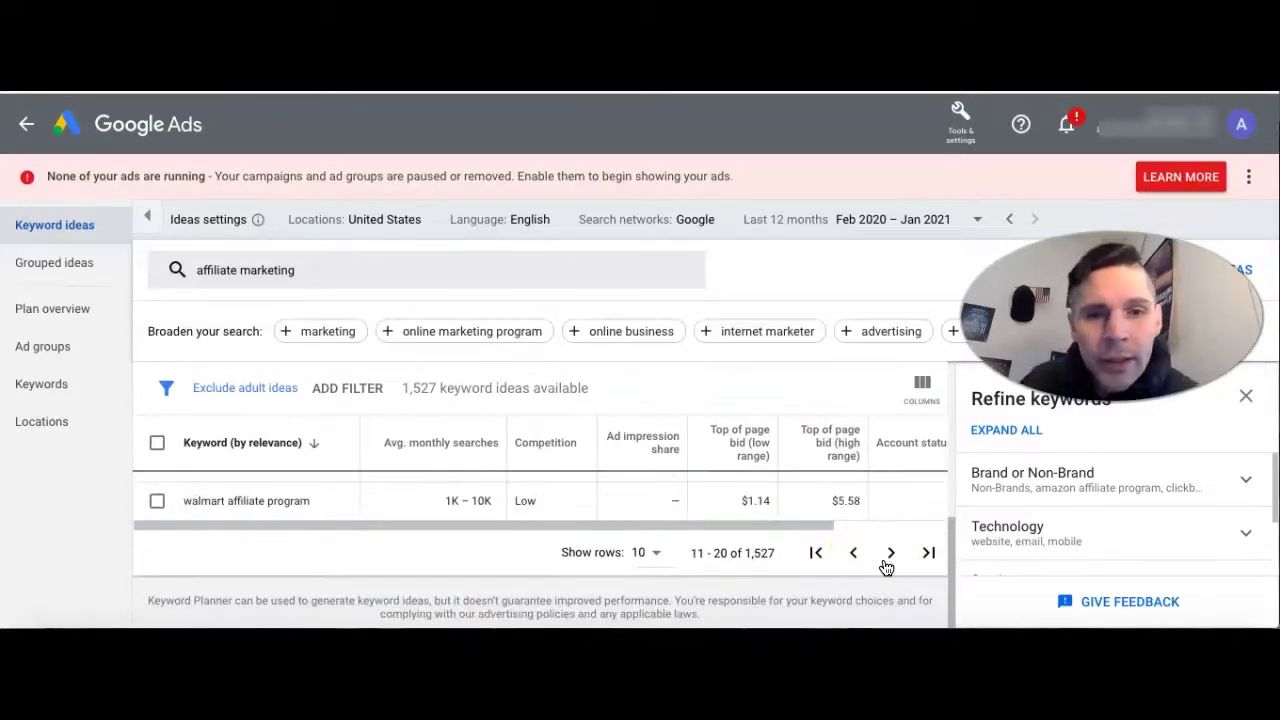
scroll(534, 531, "up", 1)
scroll(536, 533, "down", 1)
scroll(536, 533, "down", 1)
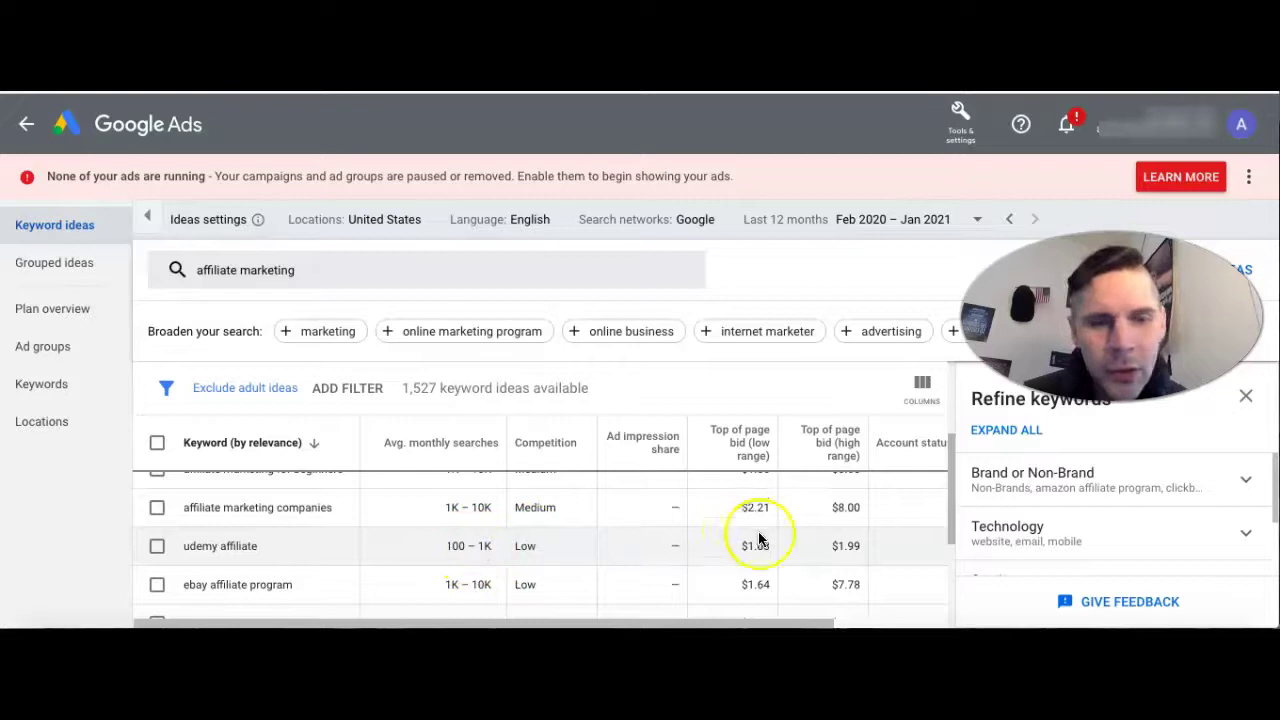
Step: Jump to the last page of keyword ideas and review the low-volume keywords listed there
scroll(757, 541, "down", 3)
left_click(928, 551)
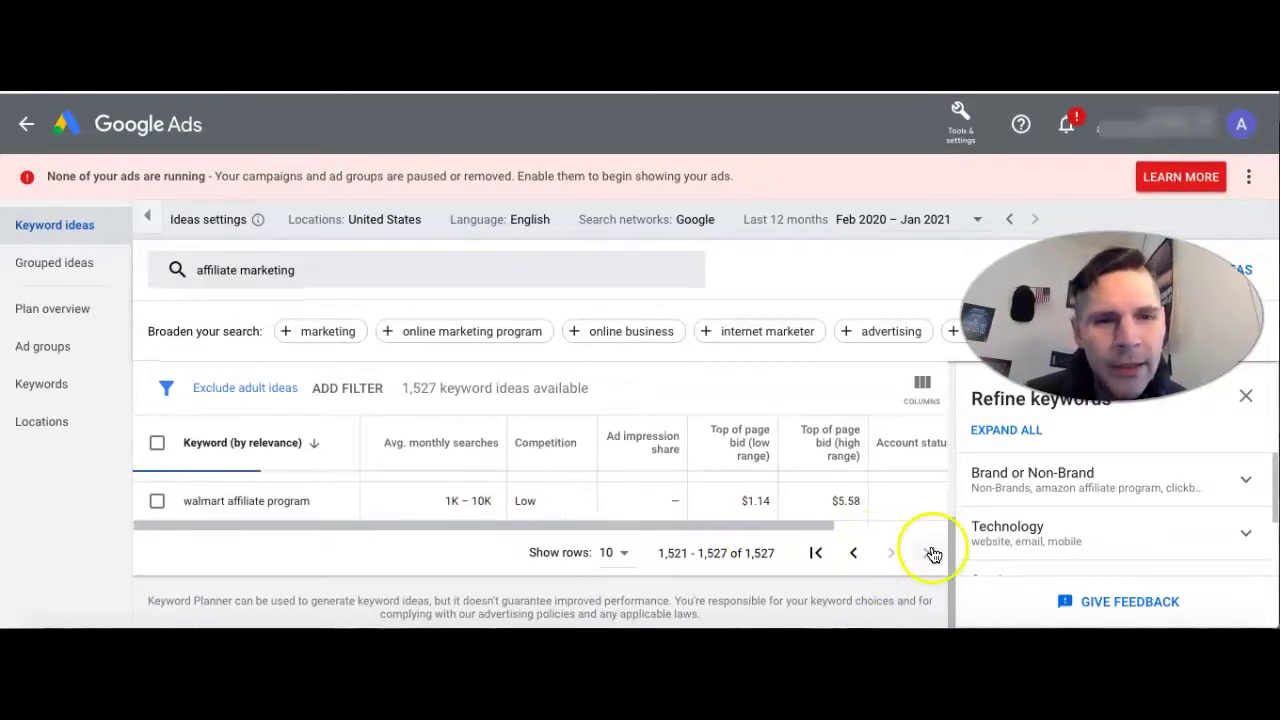
scroll(580, 517, "up", 5)
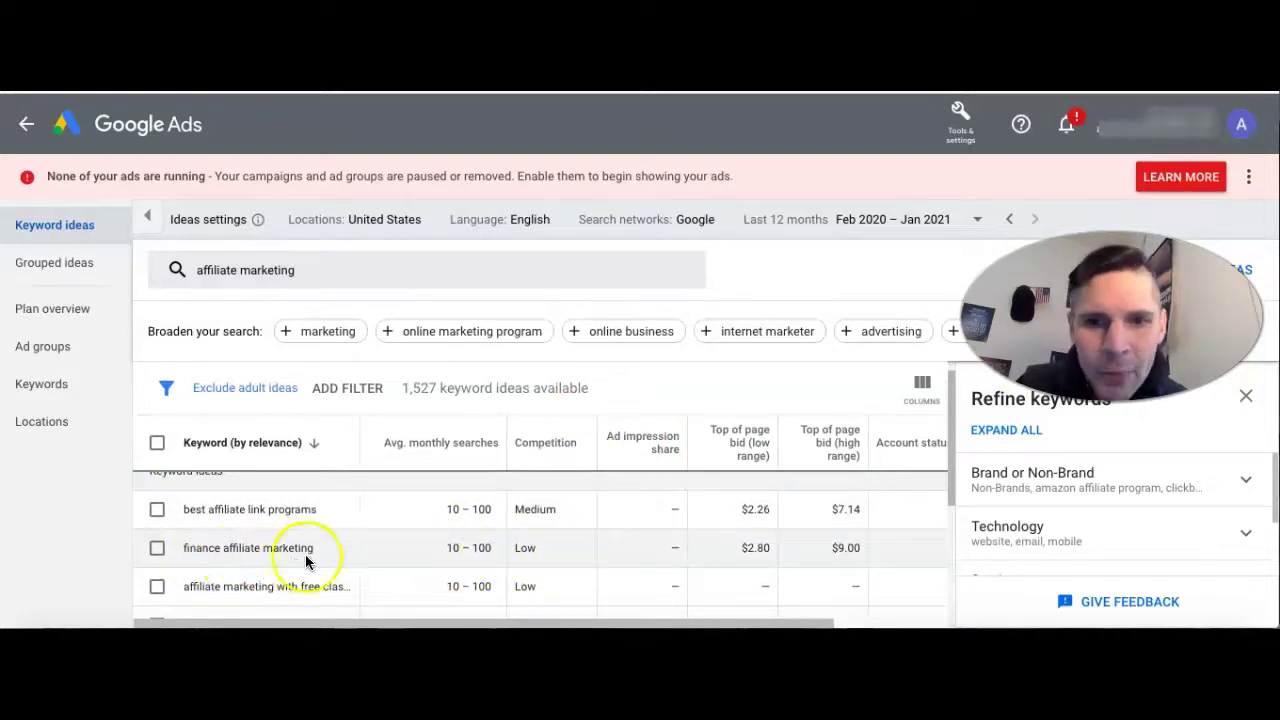
scroll(357, 560, "up", 1)
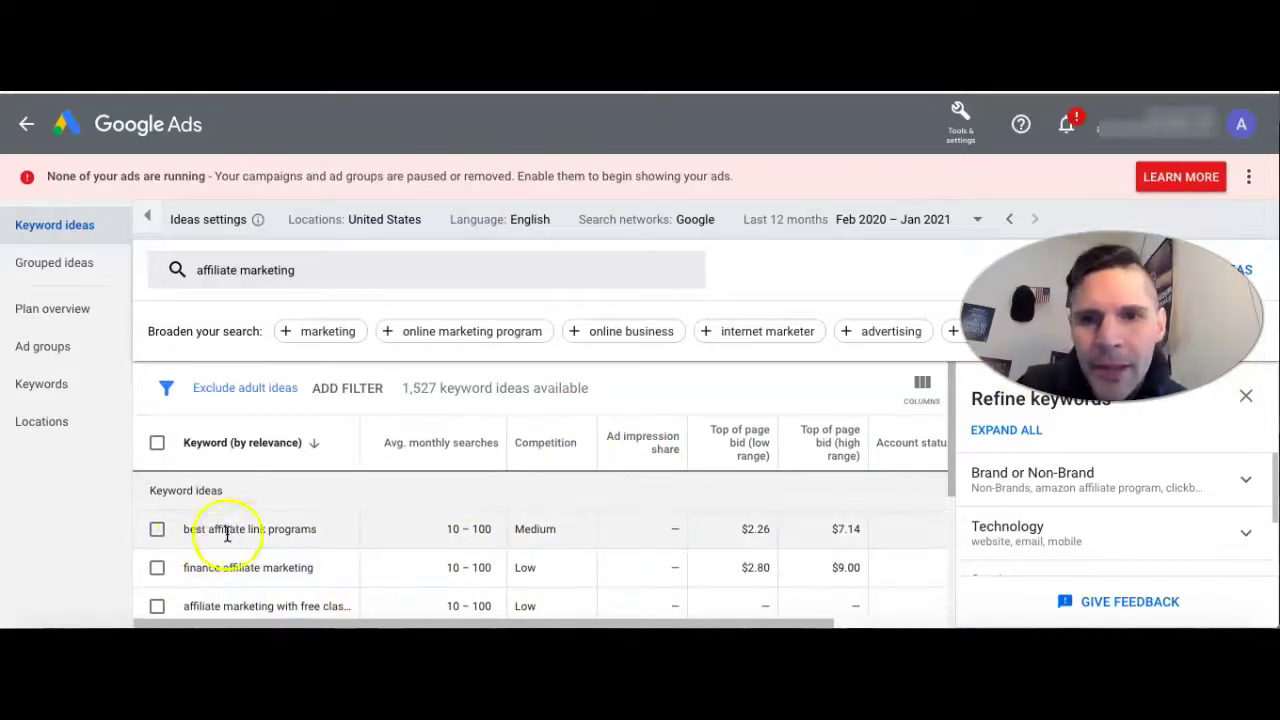
Step: Examine the search volume, competition and bids of every keyword on the last page, down to "franchise affiliate program"
scroll(340, 550, "down", 2)
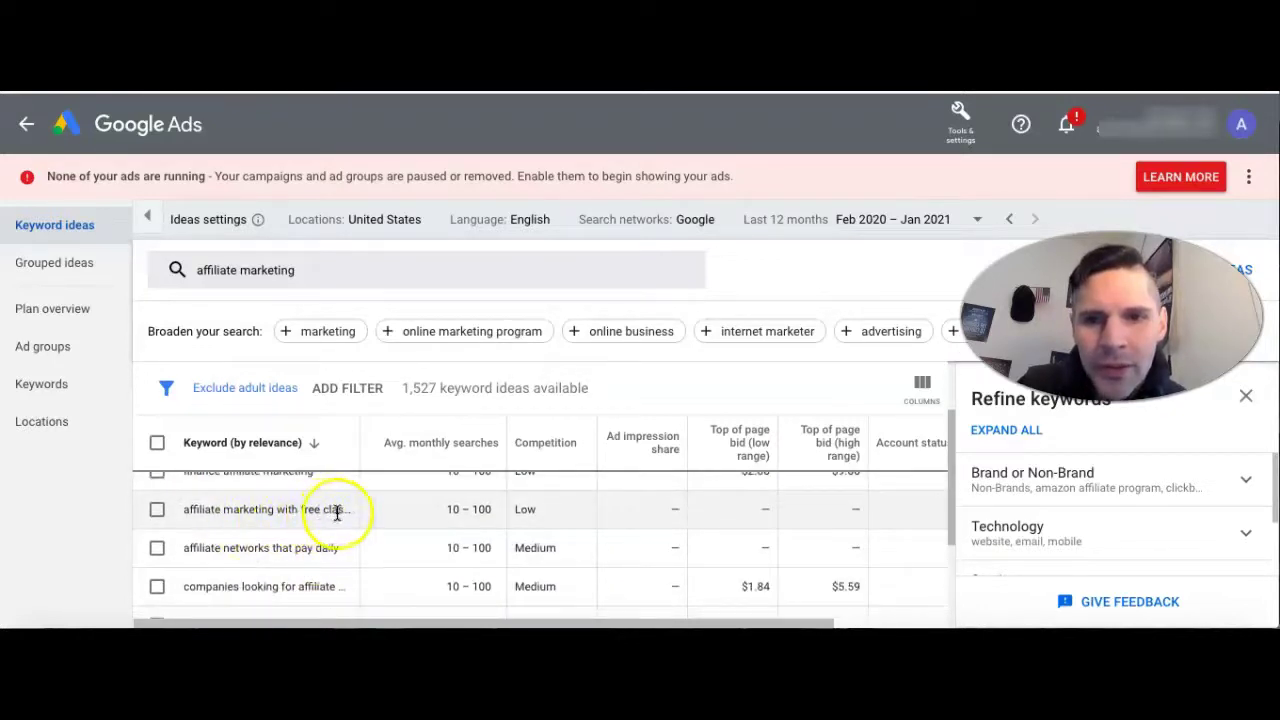
scroll(363, 551, "down", 1)
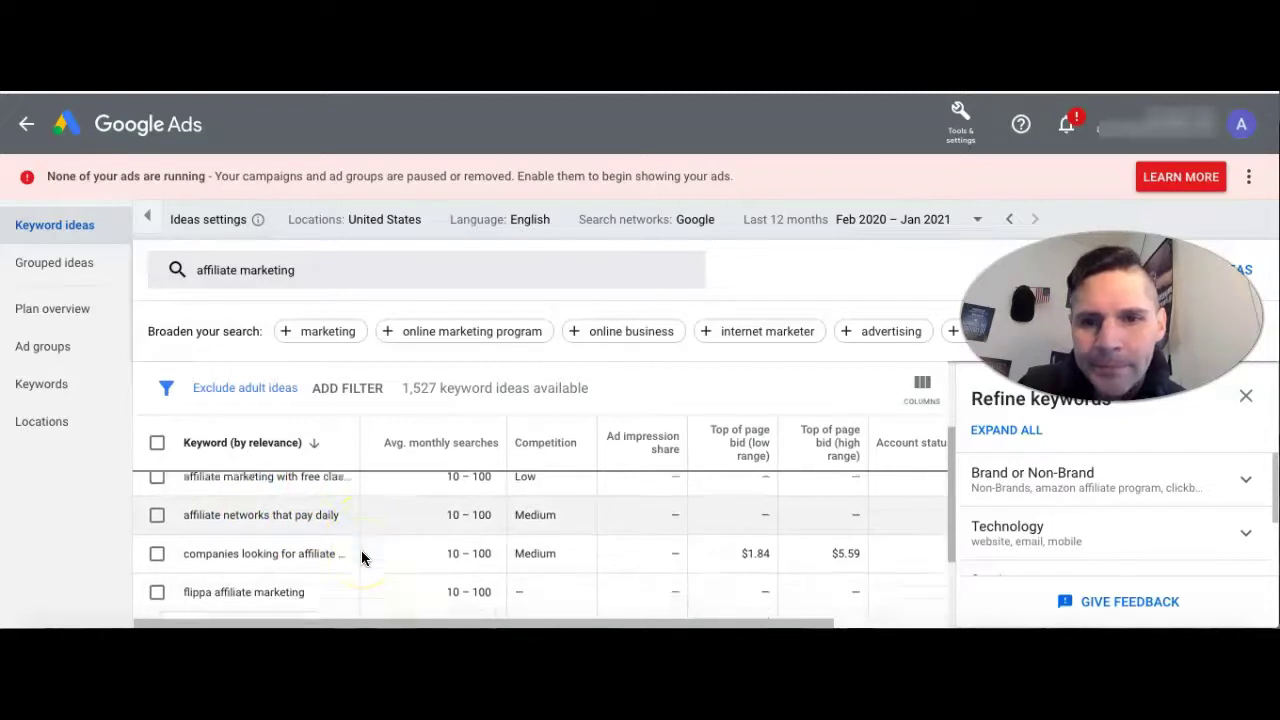
scroll(391, 563, "down", 1)
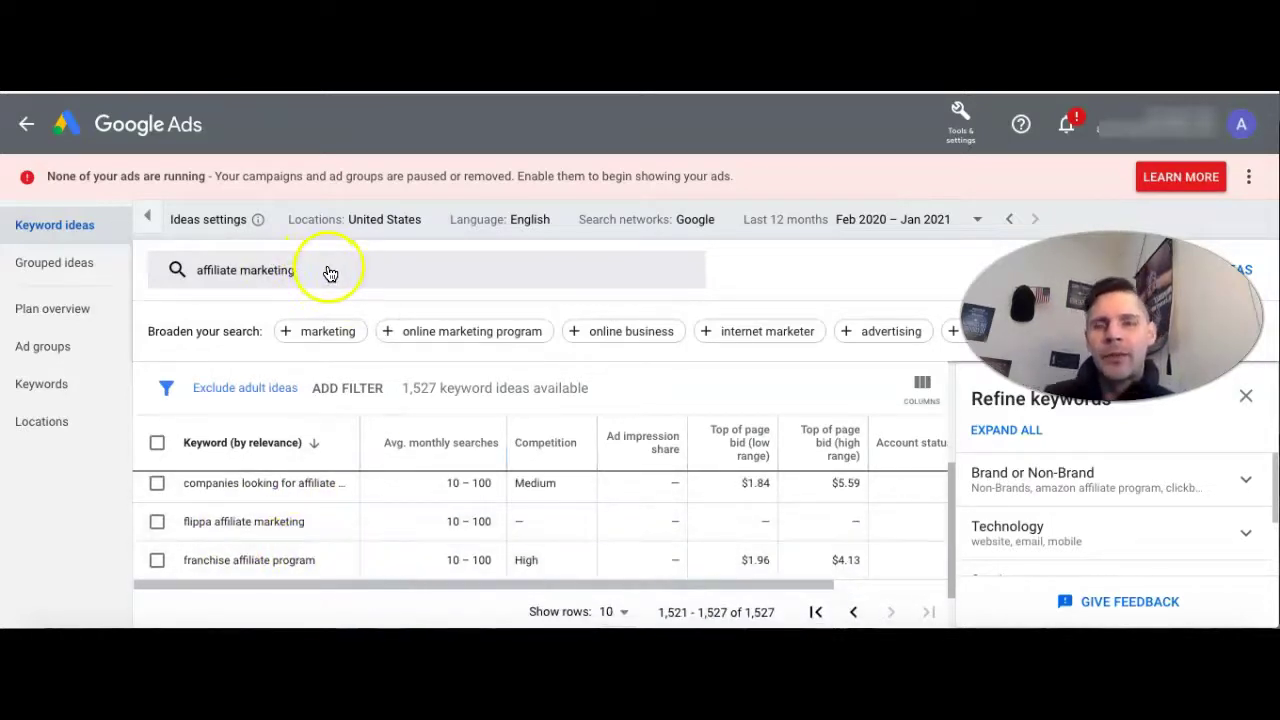
scroll(414, 535, "up", 1)
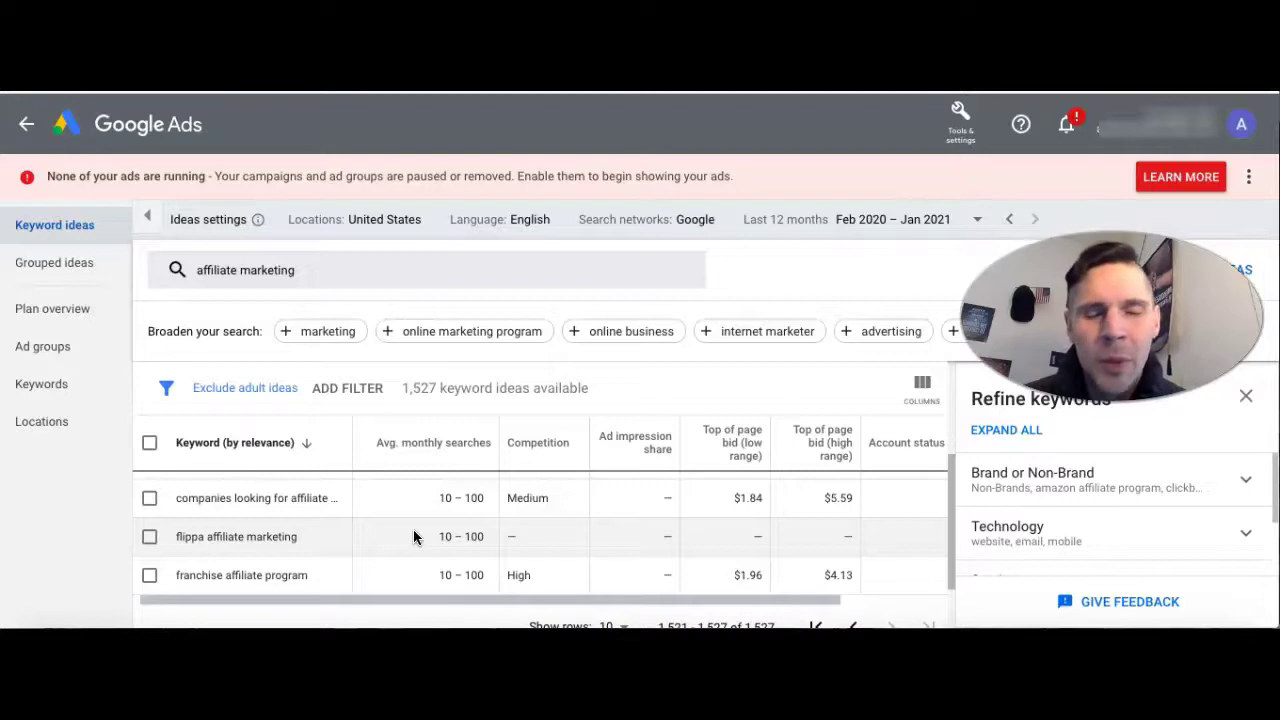
scroll(413, 537, "up", 5)
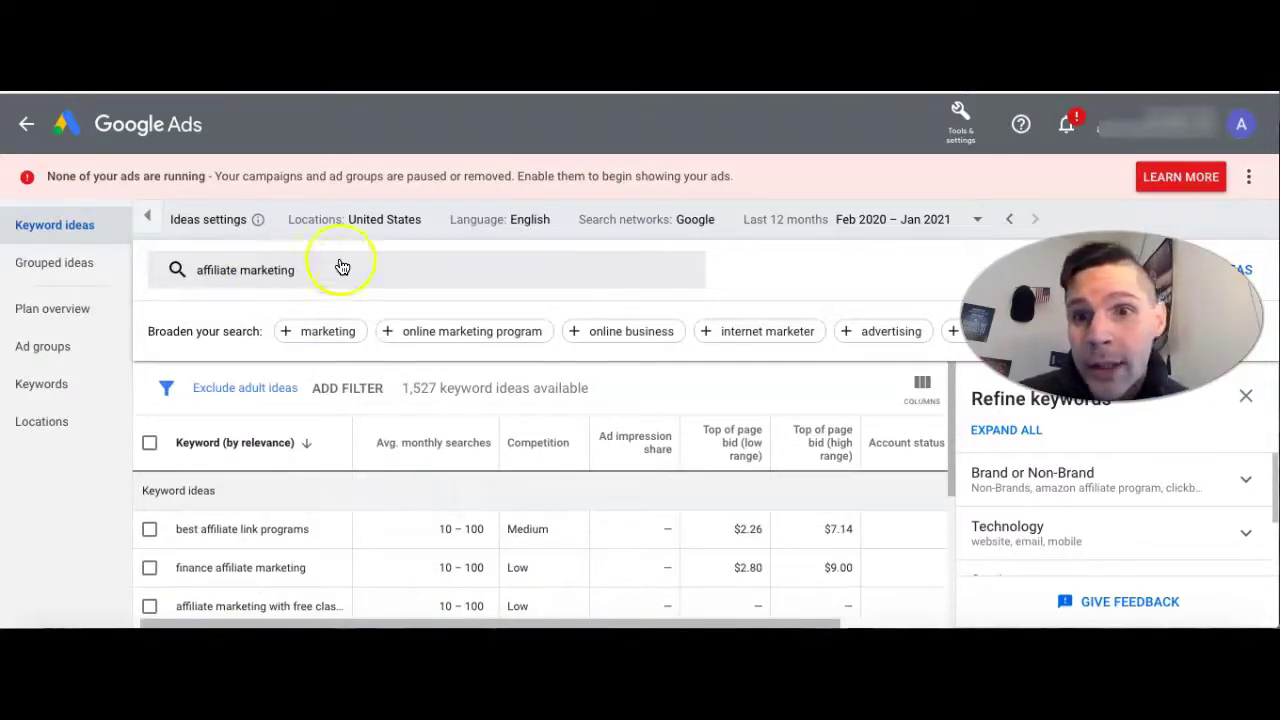
Step: Return to the first page of keyword ideas and compare the monthly searches and competition of the leading affiliate keywords
scroll(548, 592, "down", 5)
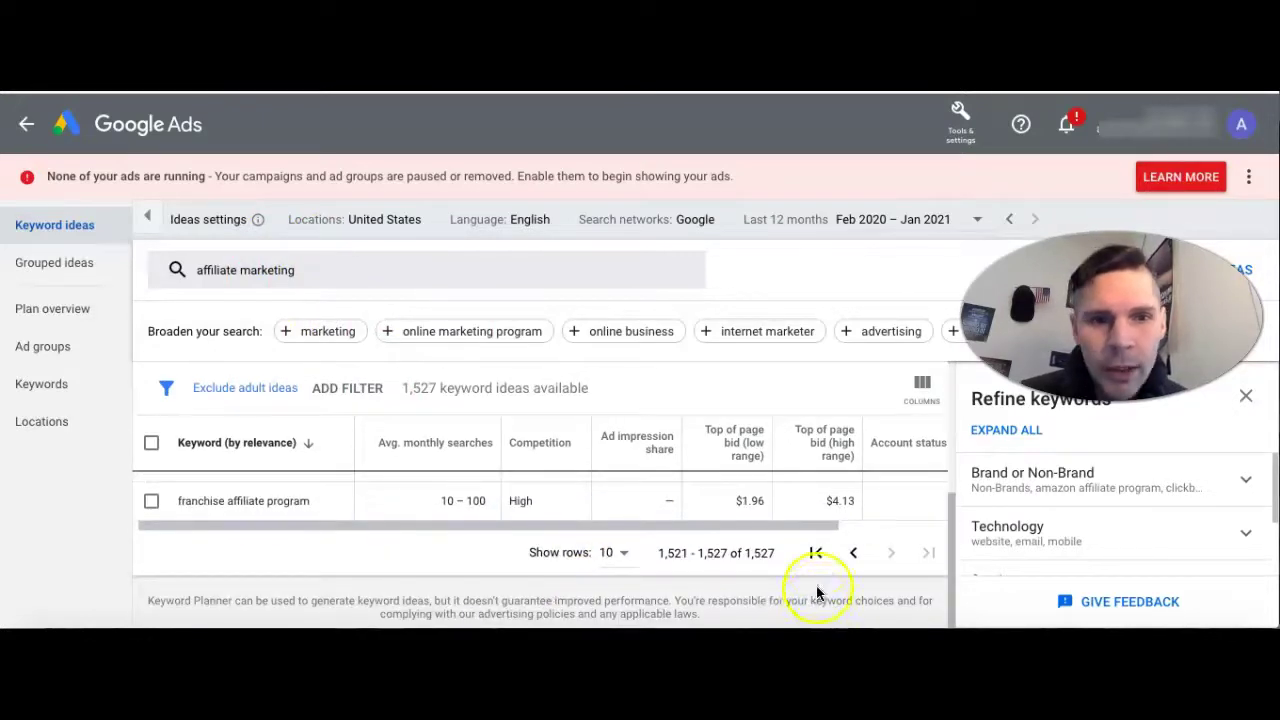
left_click(816, 553)
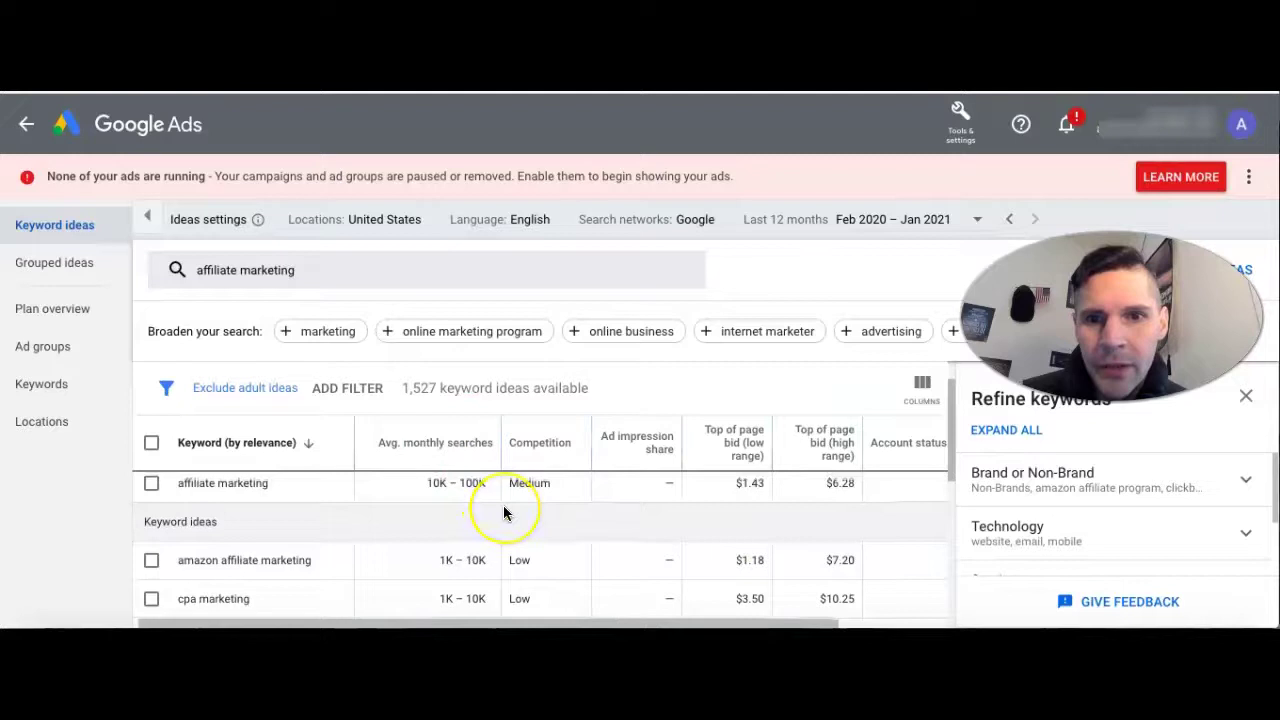
scroll(503, 516, "up", 1)
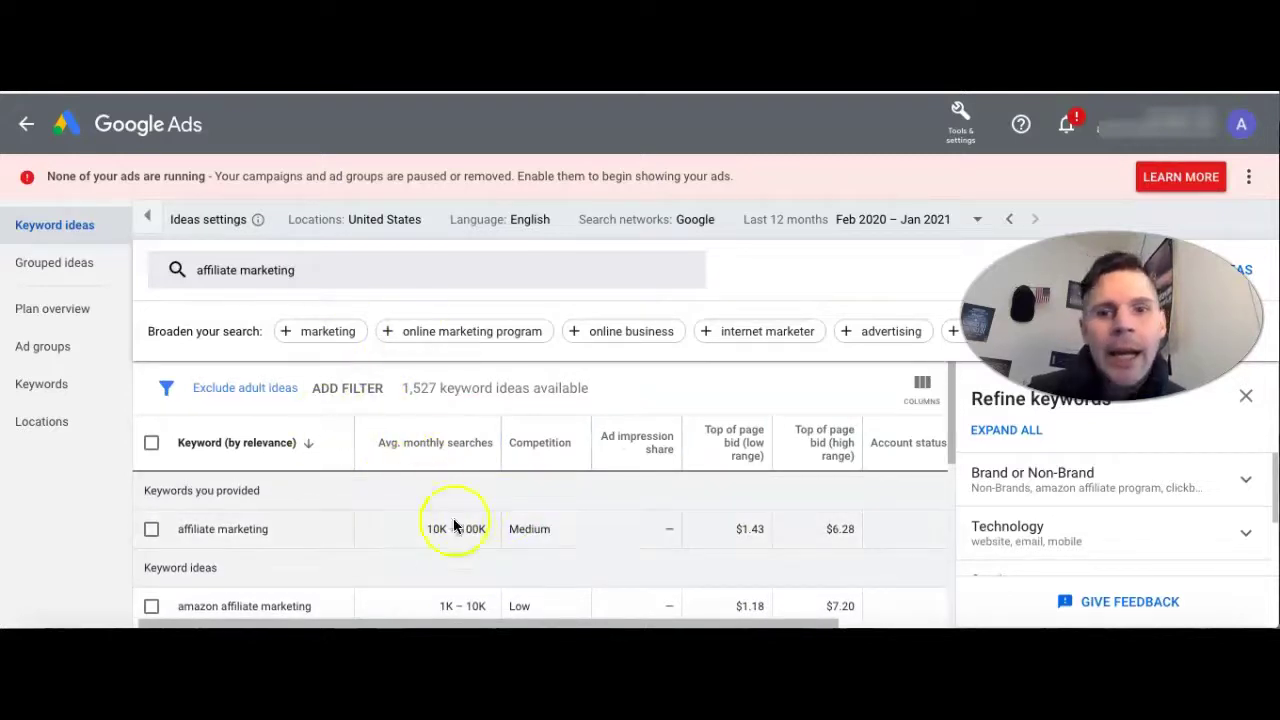
scroll(592, 526, "down", 1)
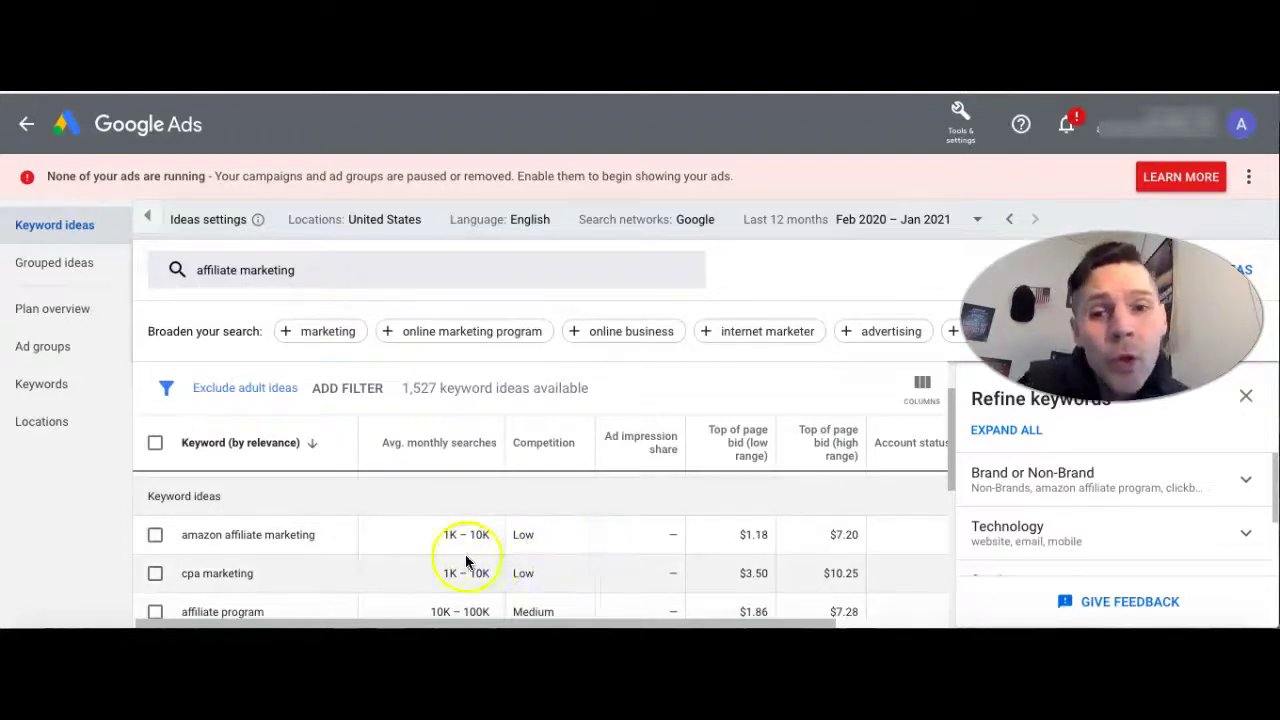
scroll(581, 612, "down", 1)
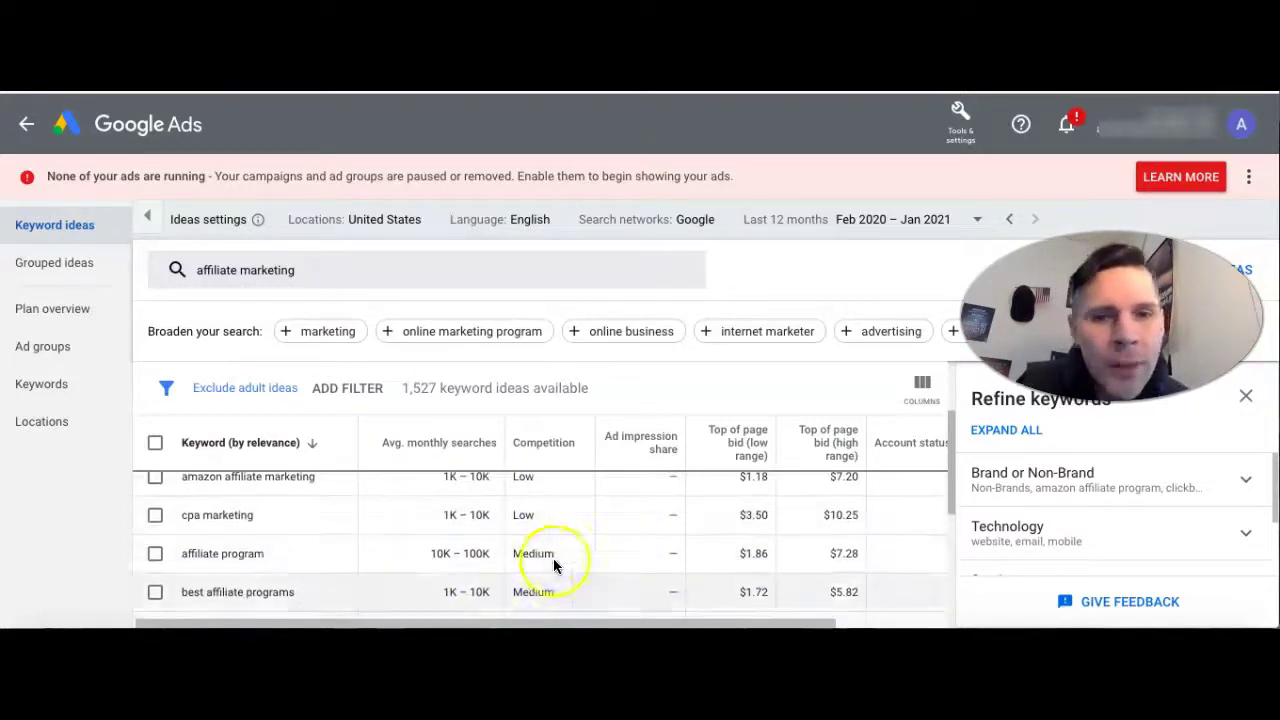
scroll(600, 563, "down", 1)
scroll(600, 563, "down", 5)
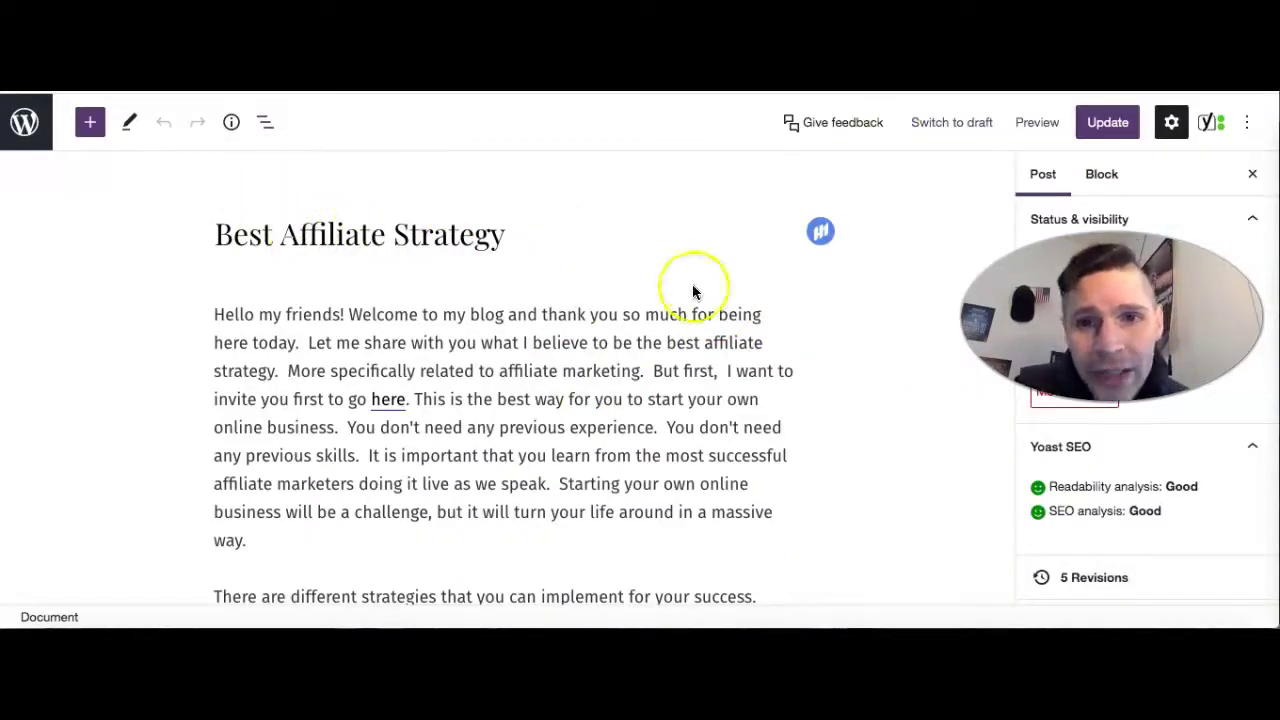
Step: Switch to the "Best Affiliate Strategy" post in the WordPress editor and skim its content down to the Yoast SEO section
right_click(895, 435)
left_click(811, 509)
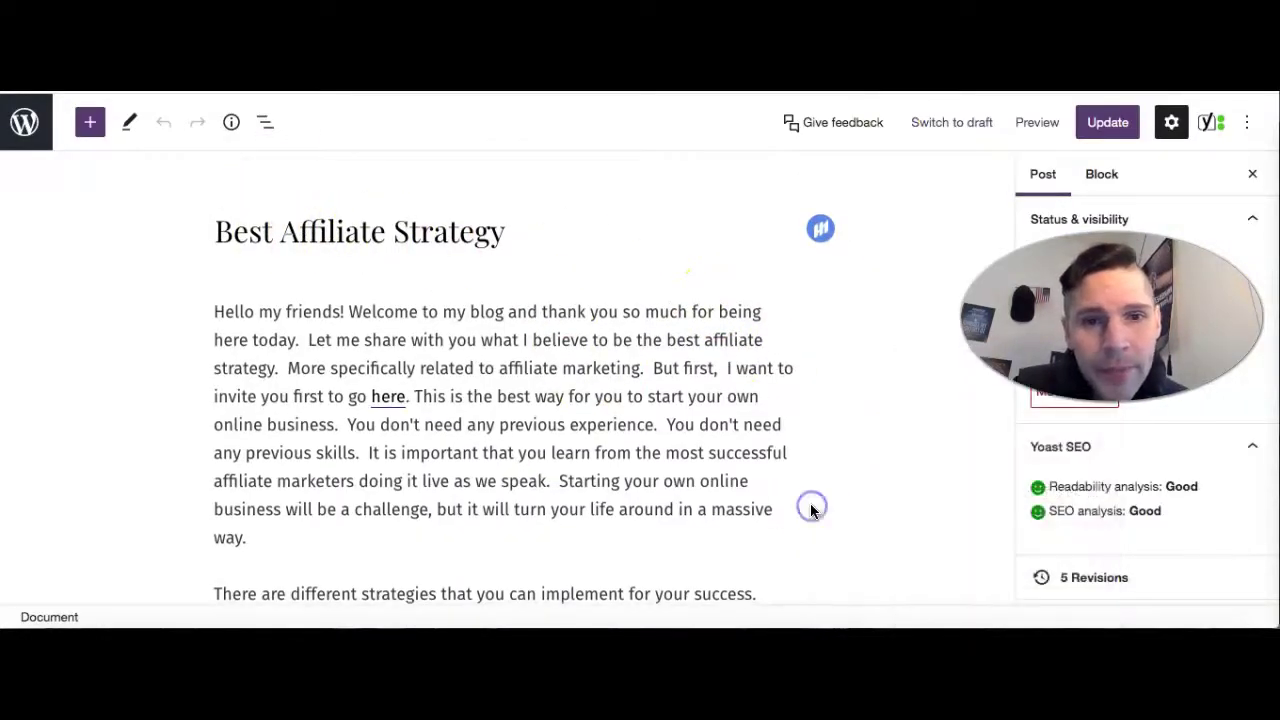
scroll(810, 508, "down", 5)
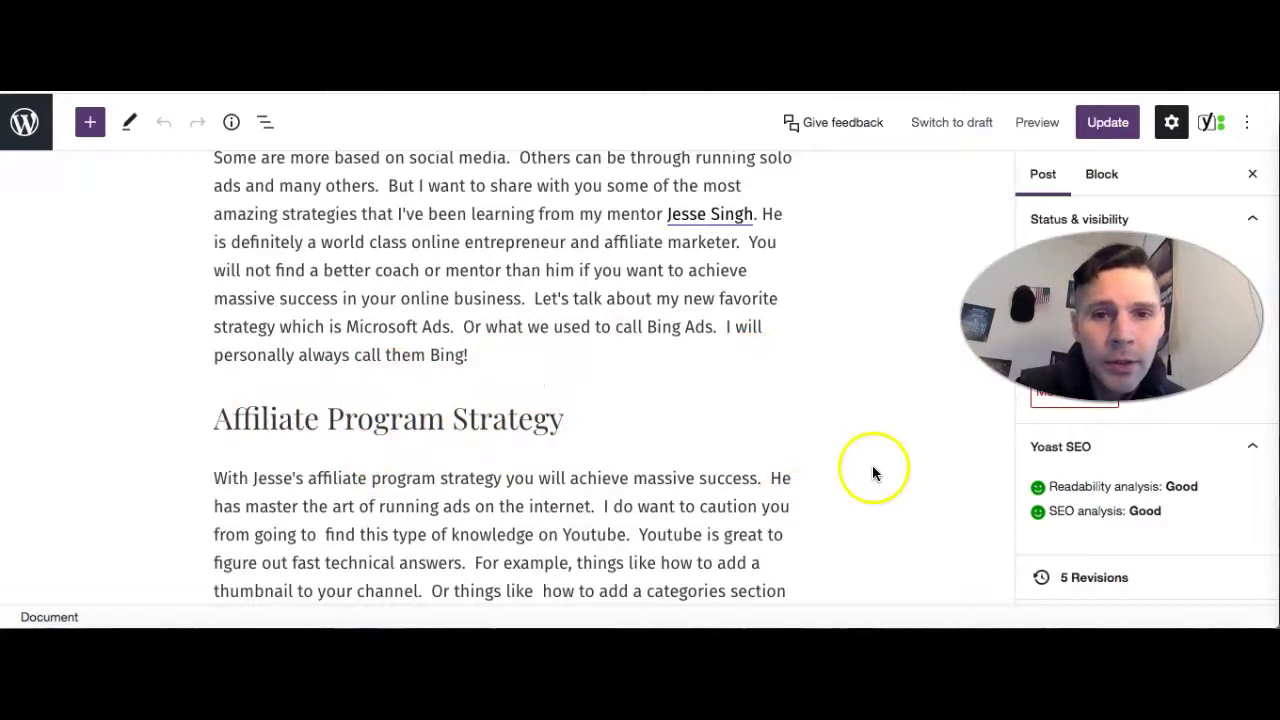
scroll(872, 465, "down", 5)
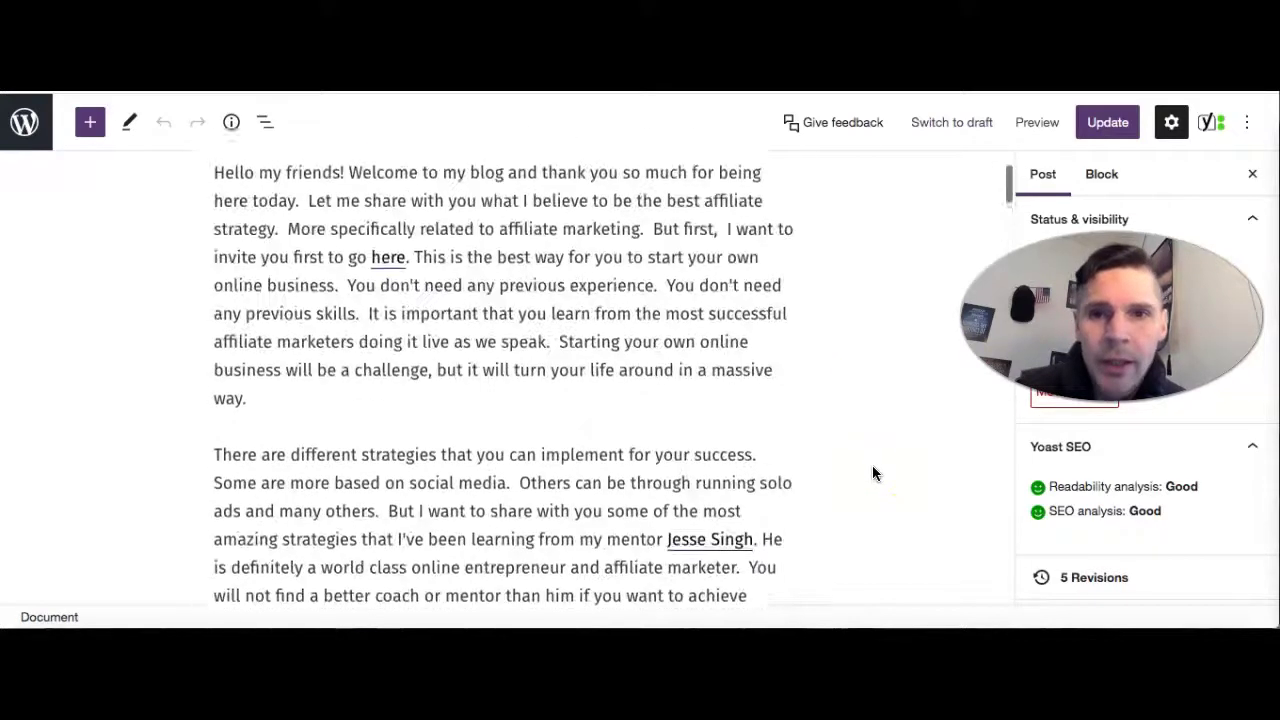
scroll(872, 465, "up", 2)
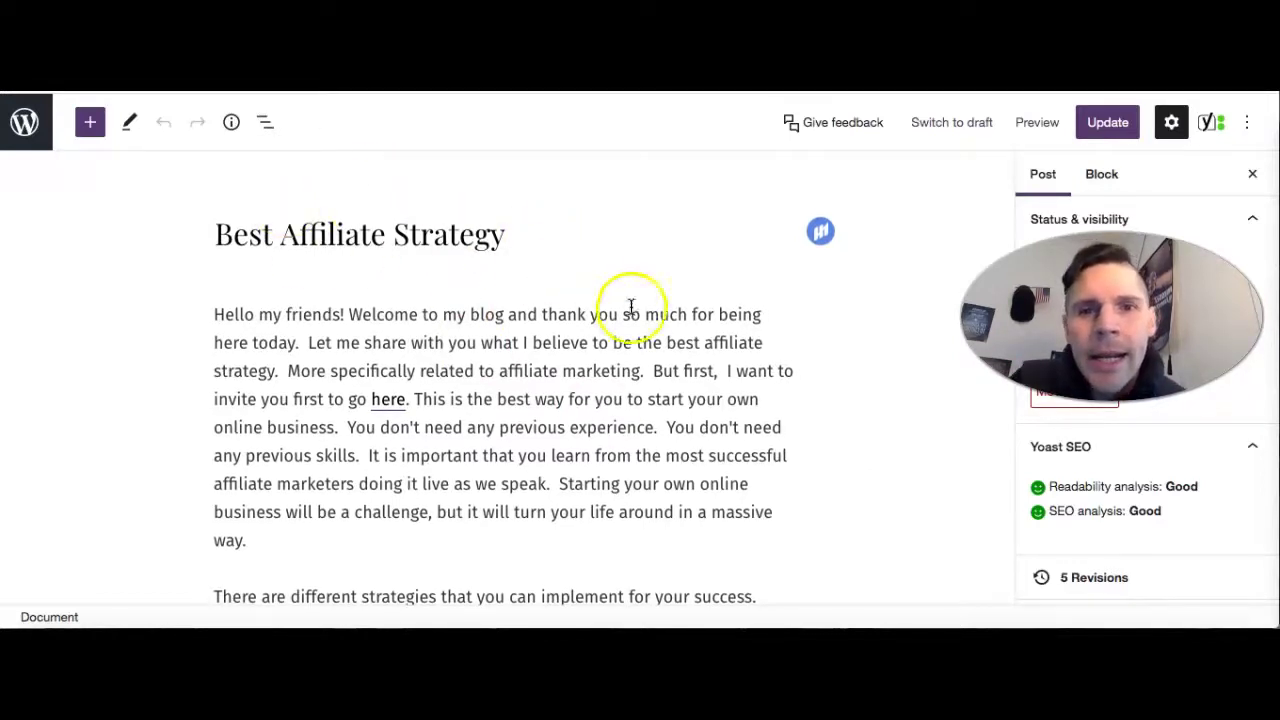
scroll(804, 404, "down", 10)
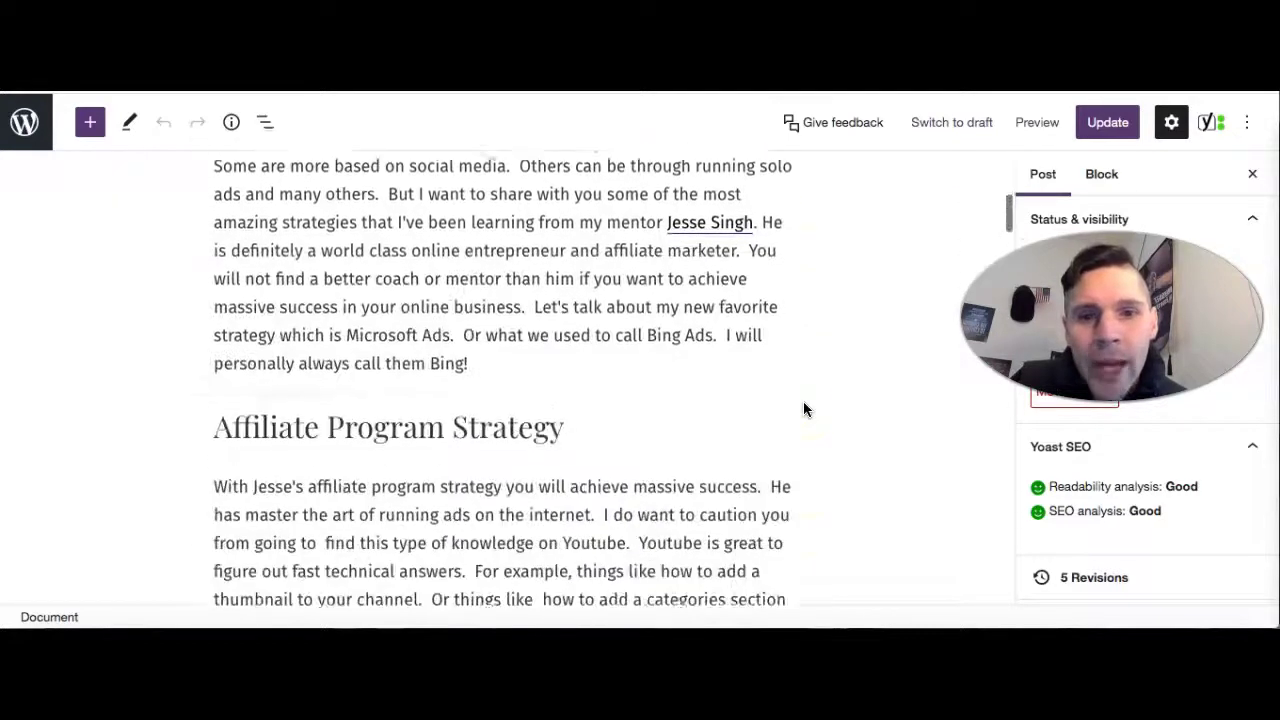
scroll(803, 401, "down", 20)
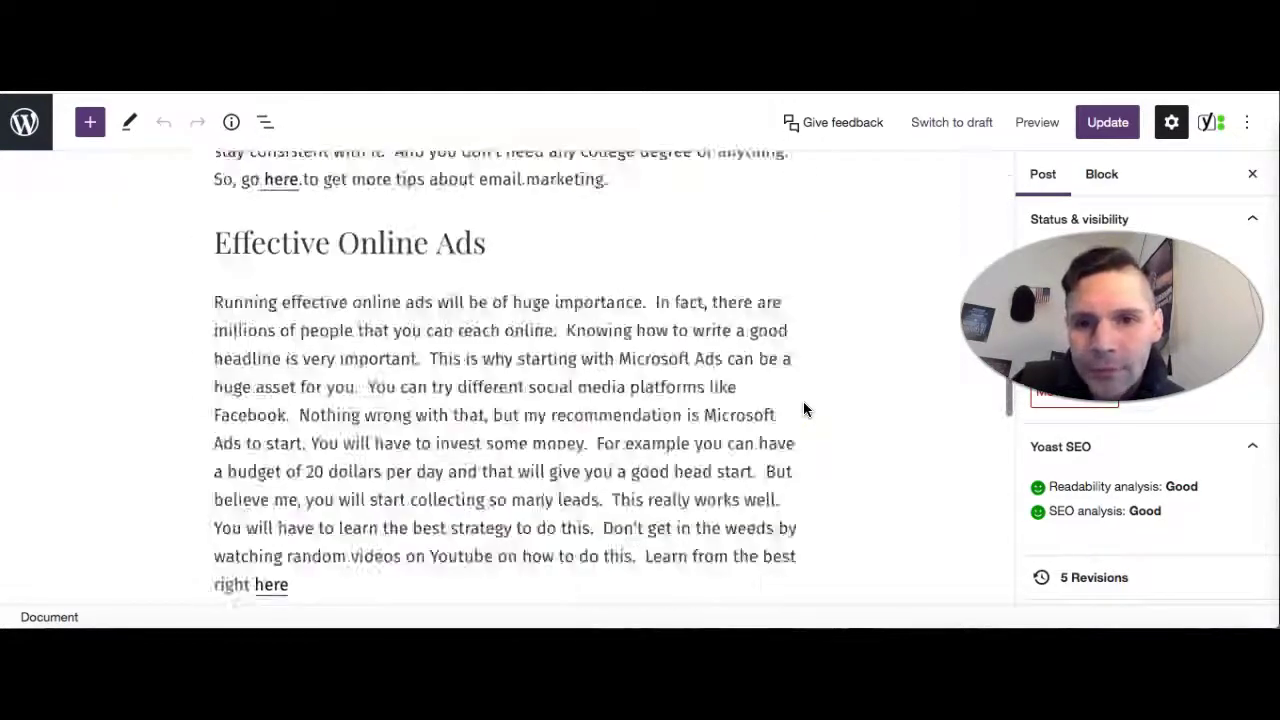
scroll(803, 401, "down", 5)
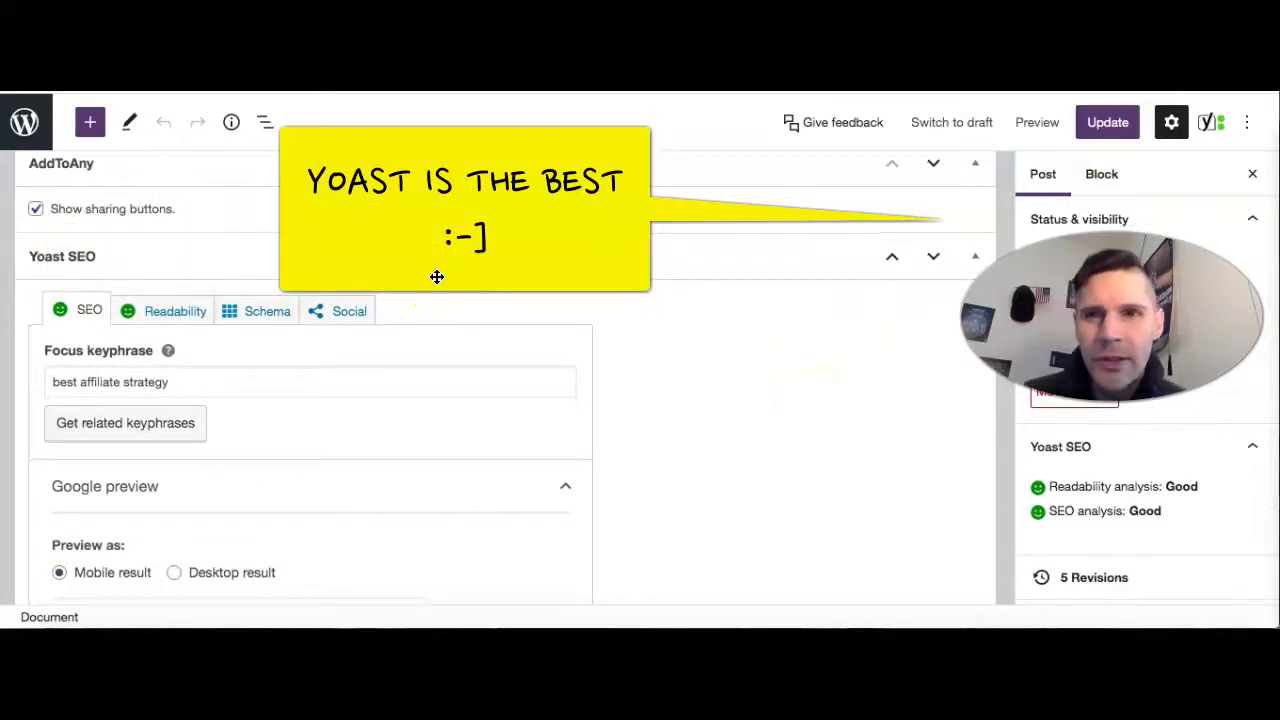
Step: Recheck the post's body and embedded video, and inspect the focus keyphrase and Google preview in Yoast SEO
scroll(615, 284, "up", 10)
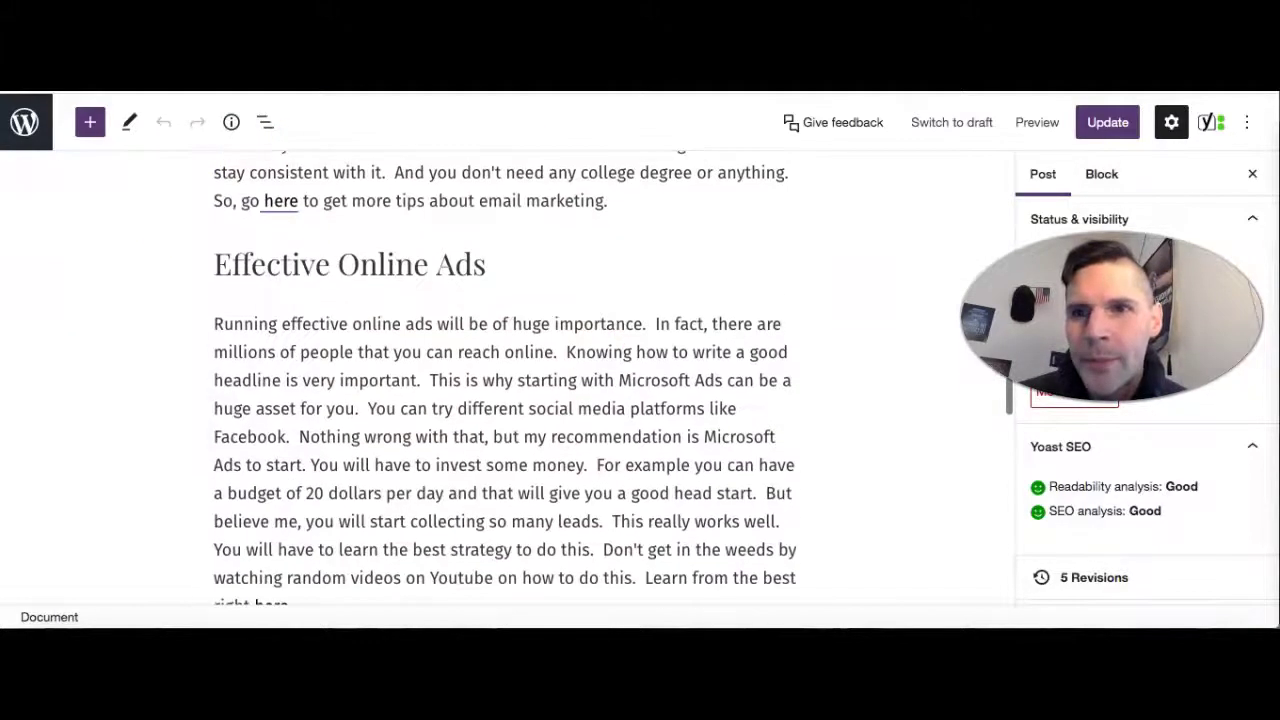
scroll(77, 306, "up", 15)
scroll(78, 309, "down", 3)
scroll(77, 302, "down", 20)
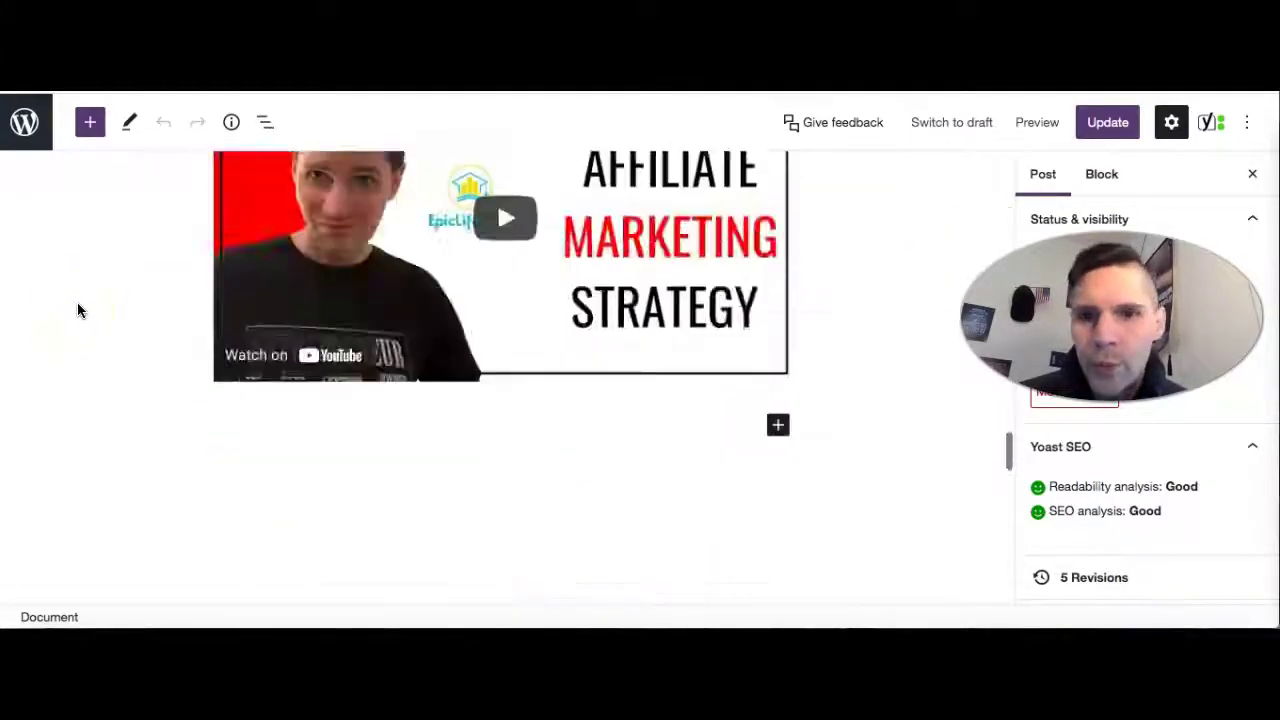
scroll(77, 302, "down", 10)
scroll(77, 302, "up", 1)
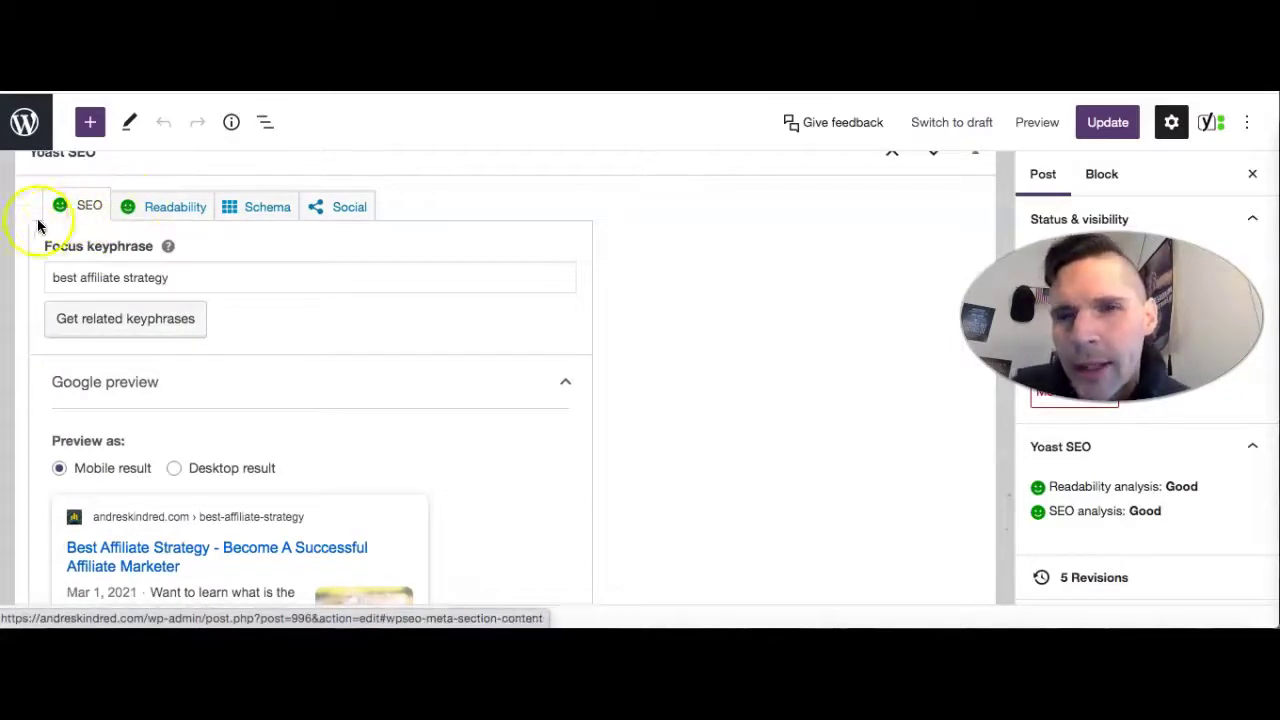
scroll(689, 424, "down", 3)
scroll(689, 432, "up", 3)
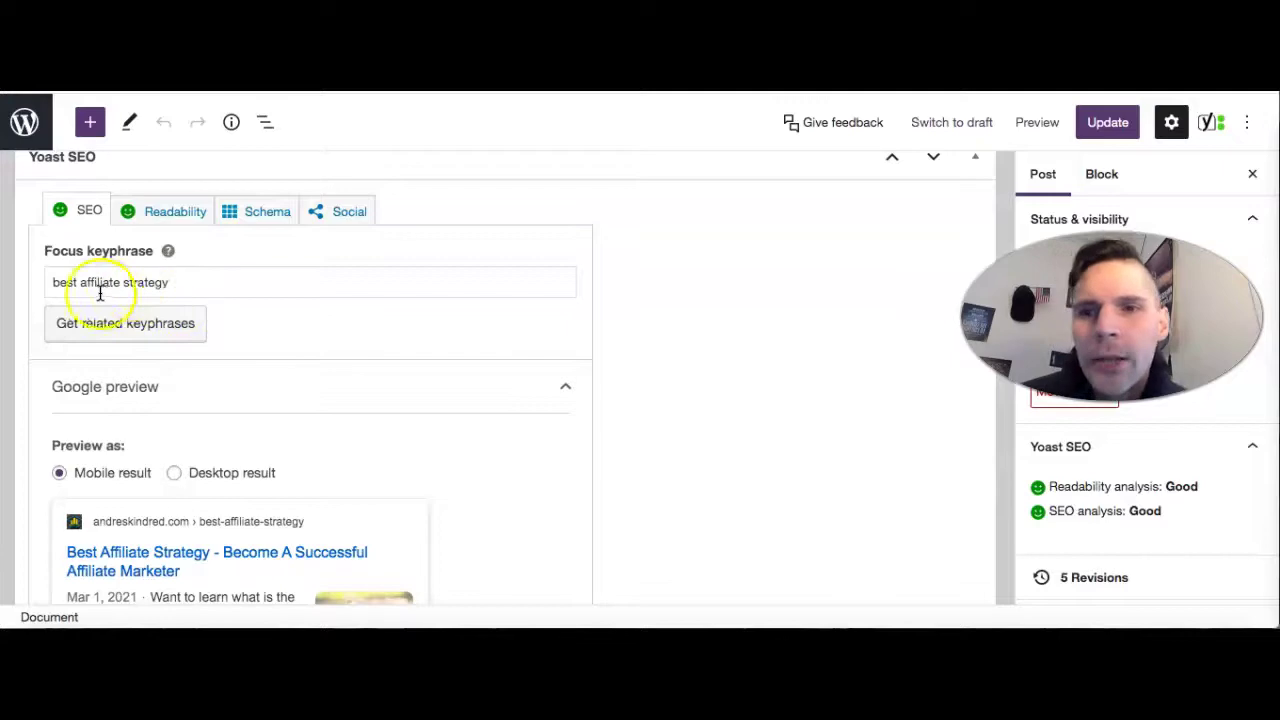
Step: Review the post from its title through the embedded video and compare it with the Yoast SEO focus keyphrase
scroll(811, 334, "up", 5)
scroll(811, 334, "up", 15)
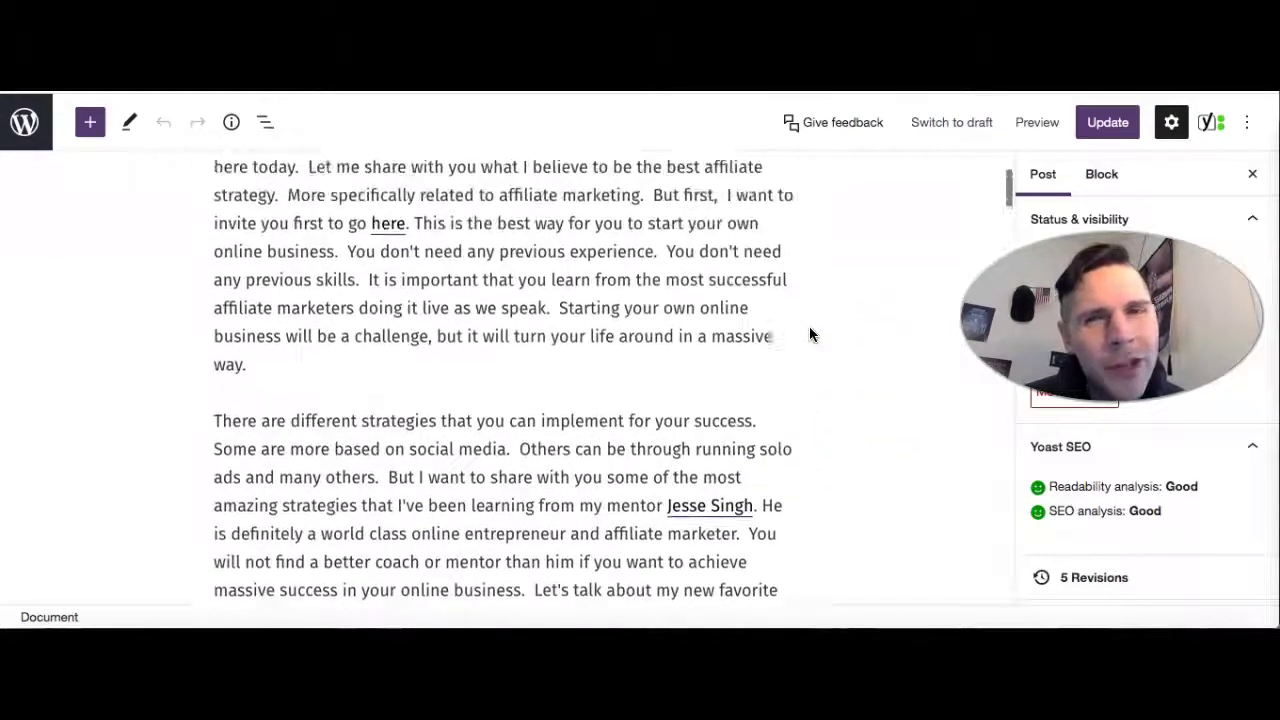
scroll(811, 334, "up", 3)
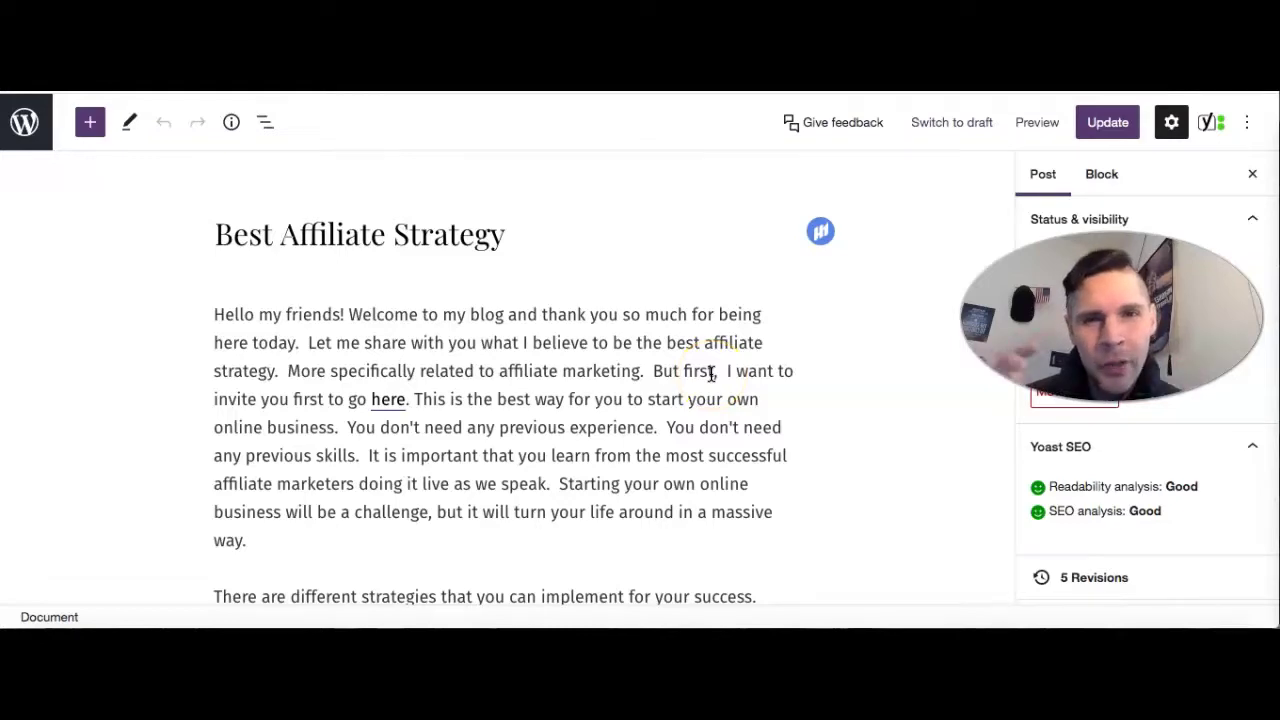
scroll(271, 297, "down", 1)
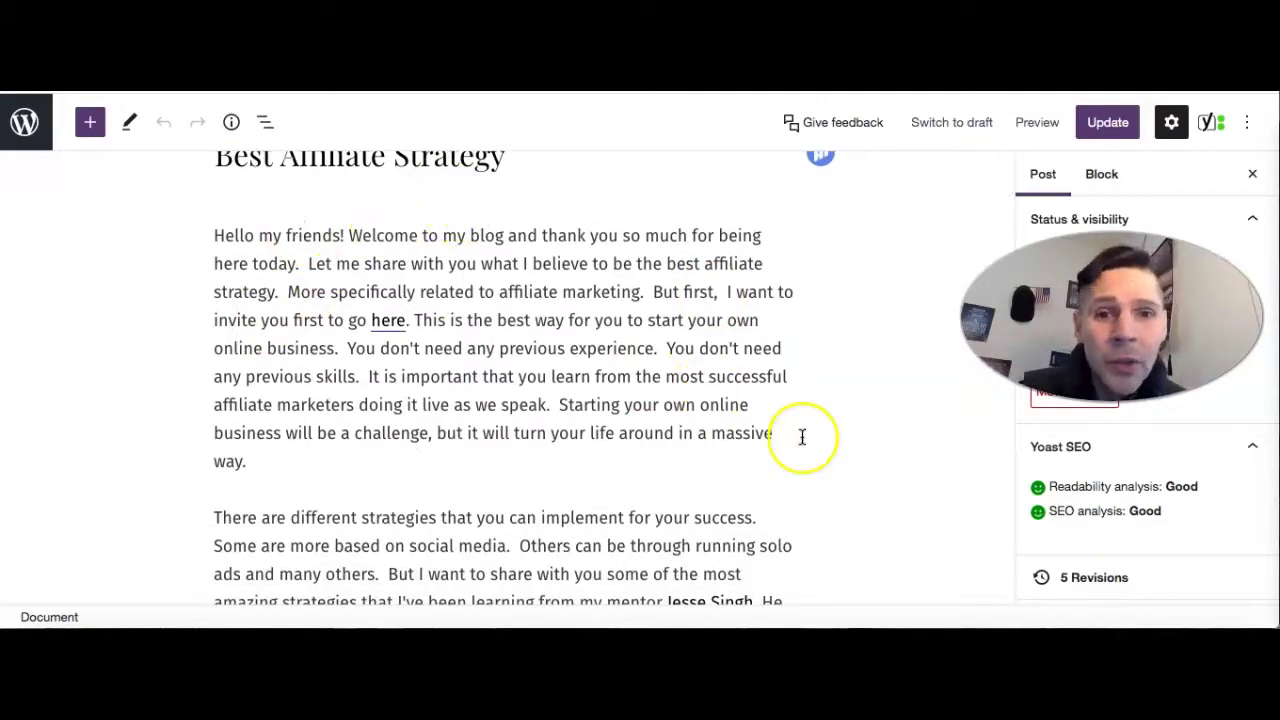
scroll(816, 458, "down", 5)
scroll(817, 459, "down", 20)
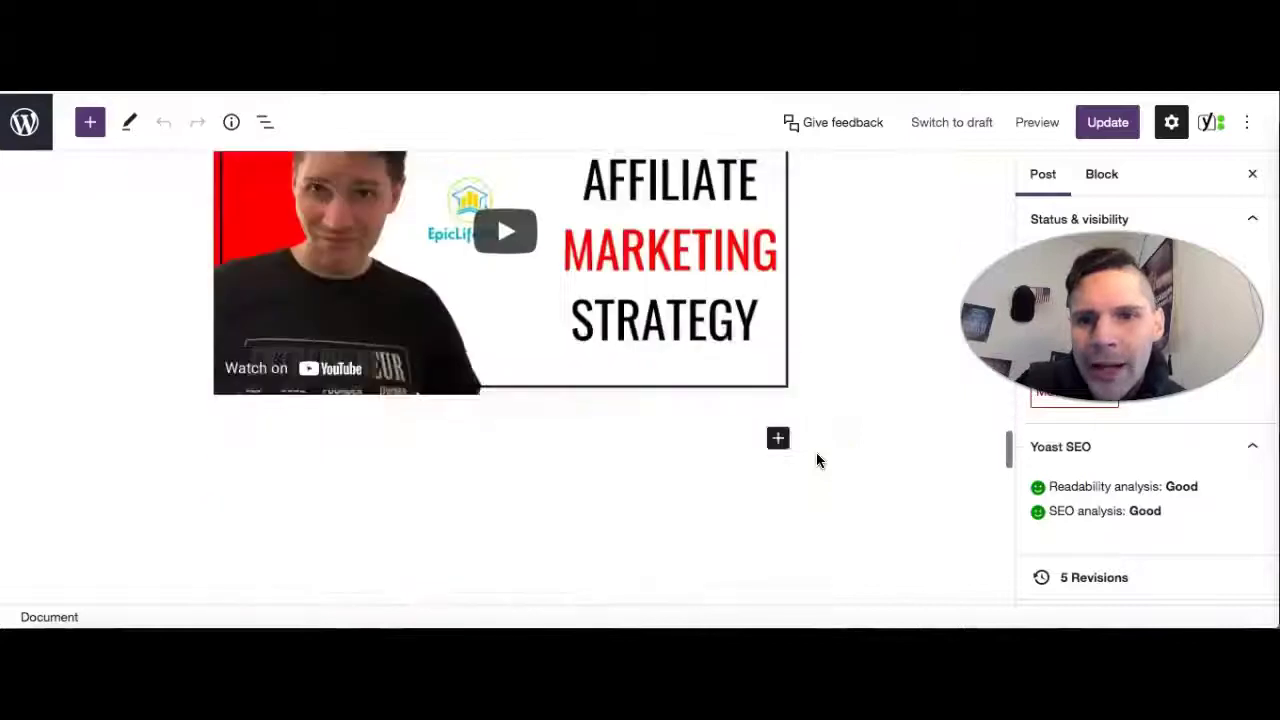
scroll(816, 452, "down", 3)
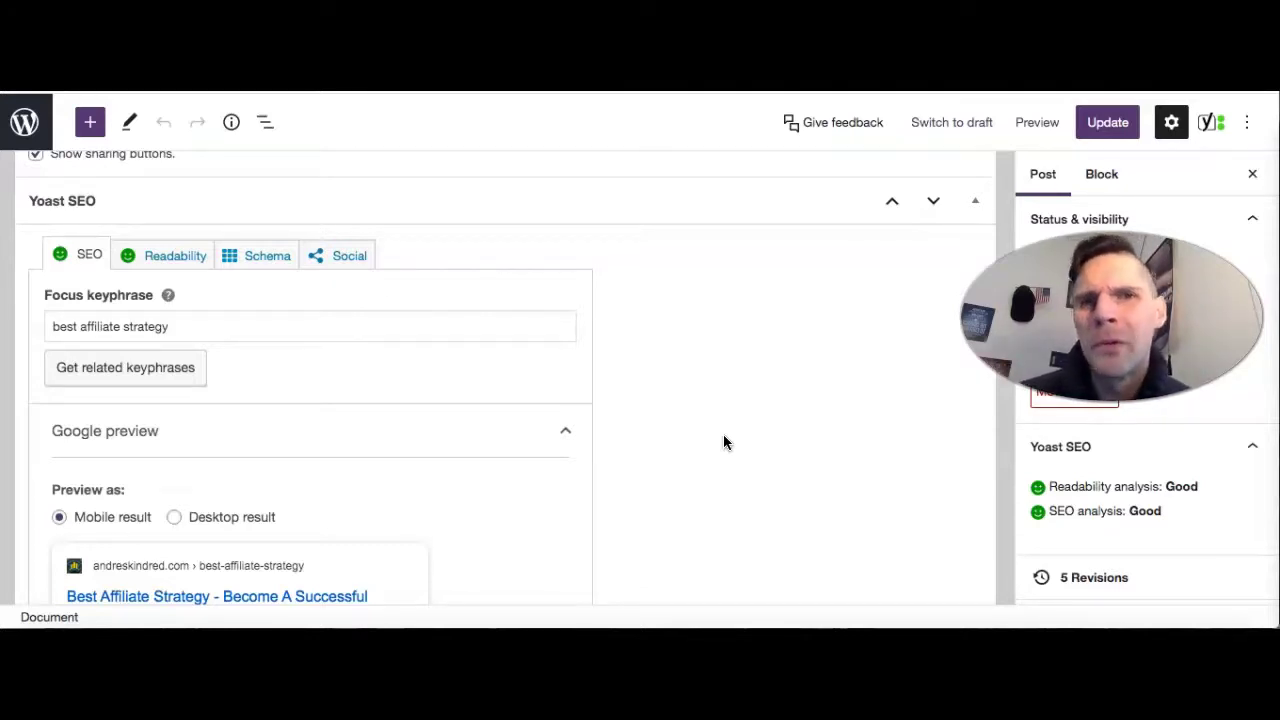
Step: Go back to the beginning of the post and read its introduction up to the "Affiliate Program Strategy" heading
scroll(723, 442, "up", 20)
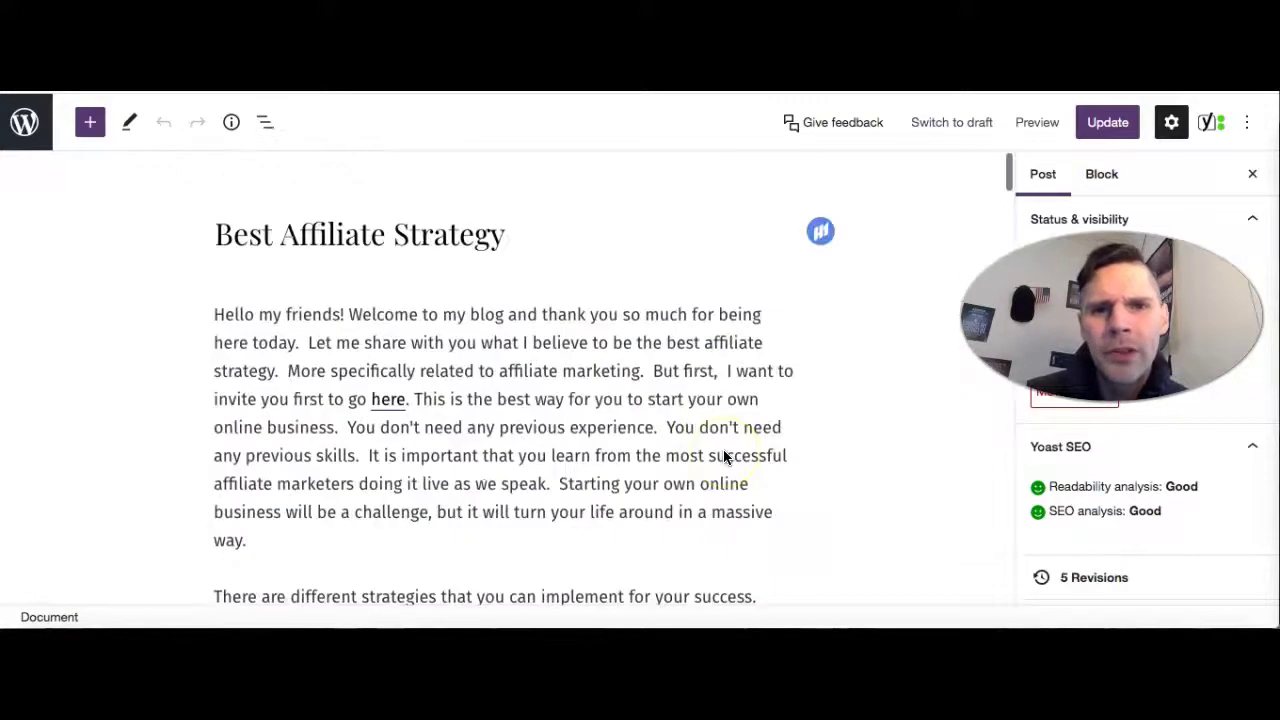
scroll(725, 457, "up", 3)
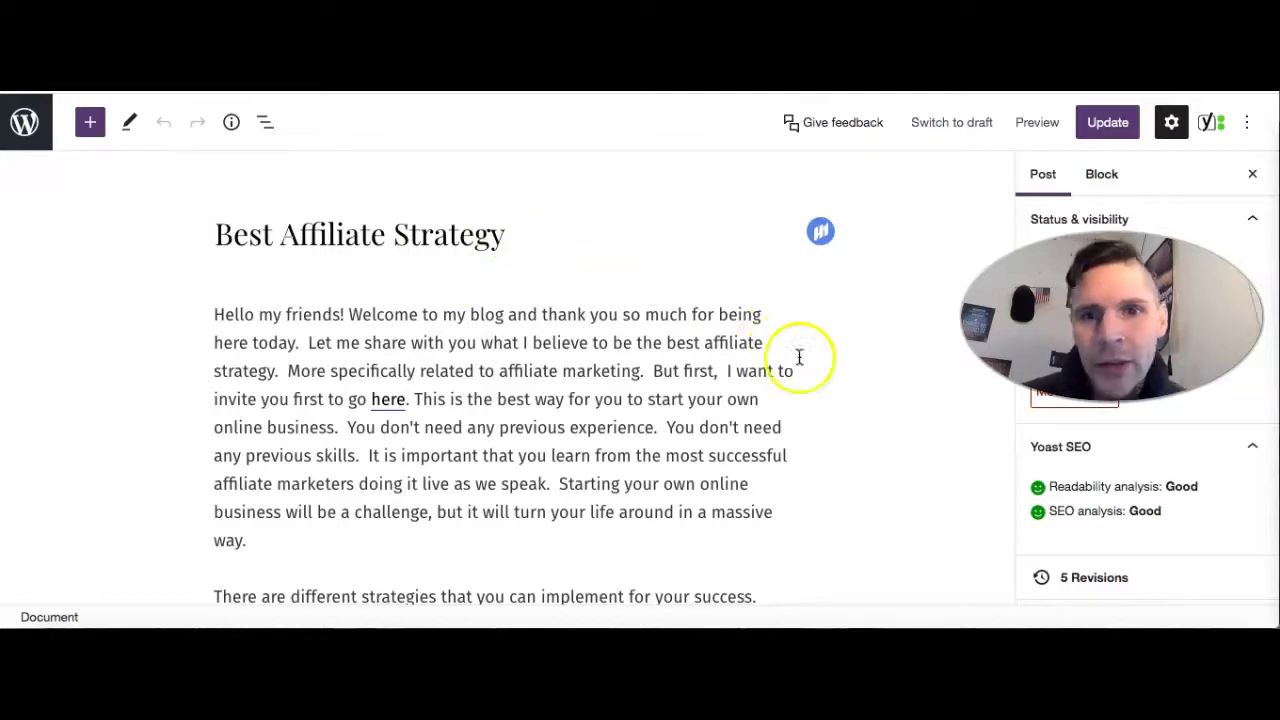
right_click(858, 336)
left_click(814, 342)
scroll(814, 345, "down", 3)
scroll(814, 345, "down", 5)
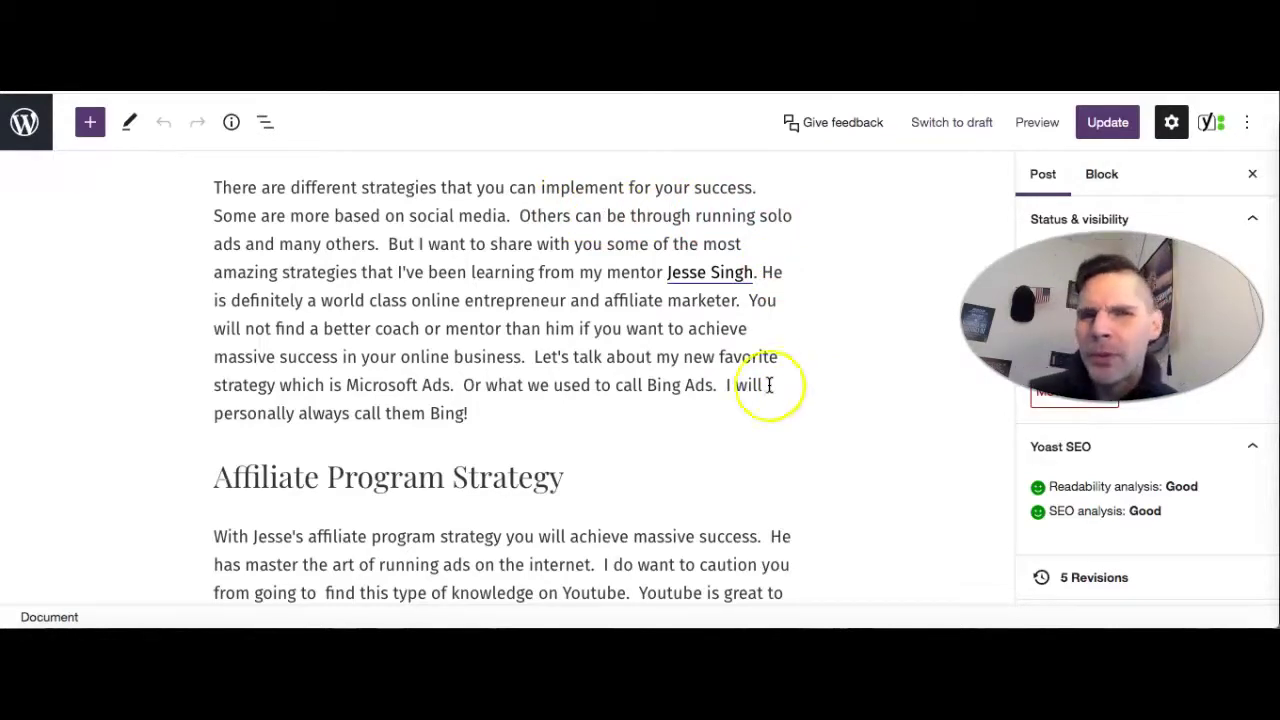
scroll(815, 358, "up", 1)
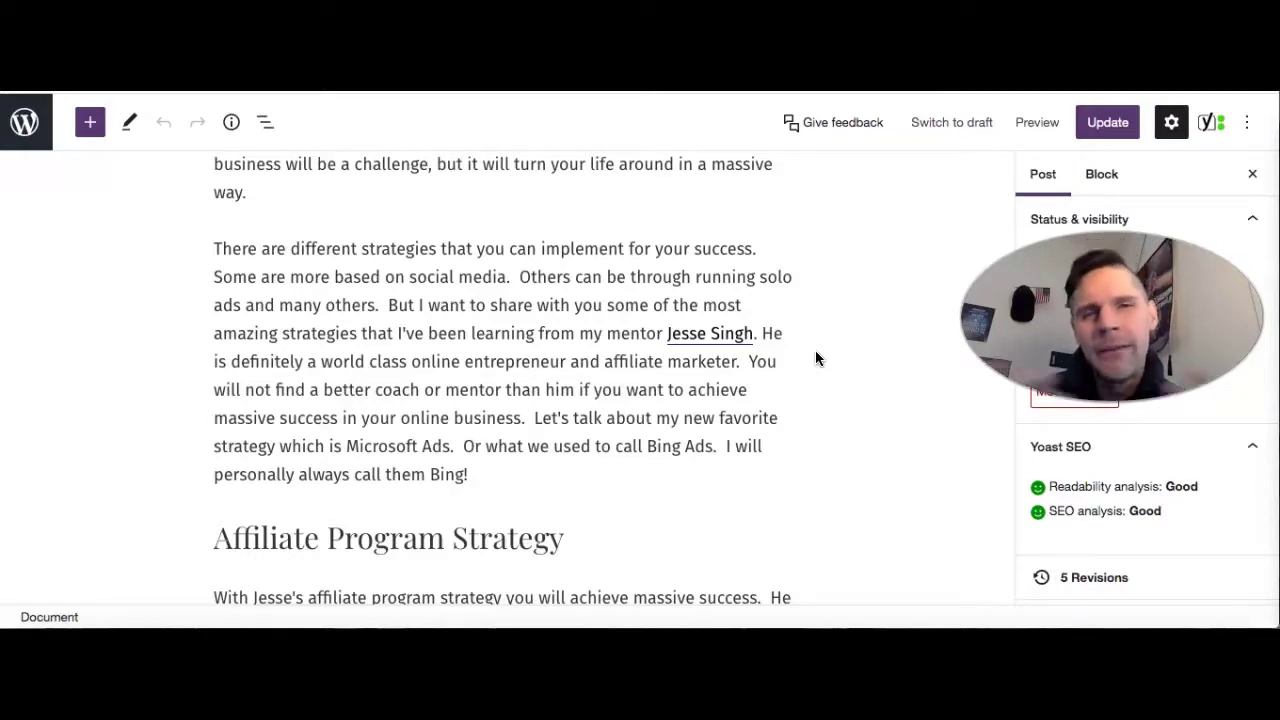
scroll(875, 322, "up", 5)
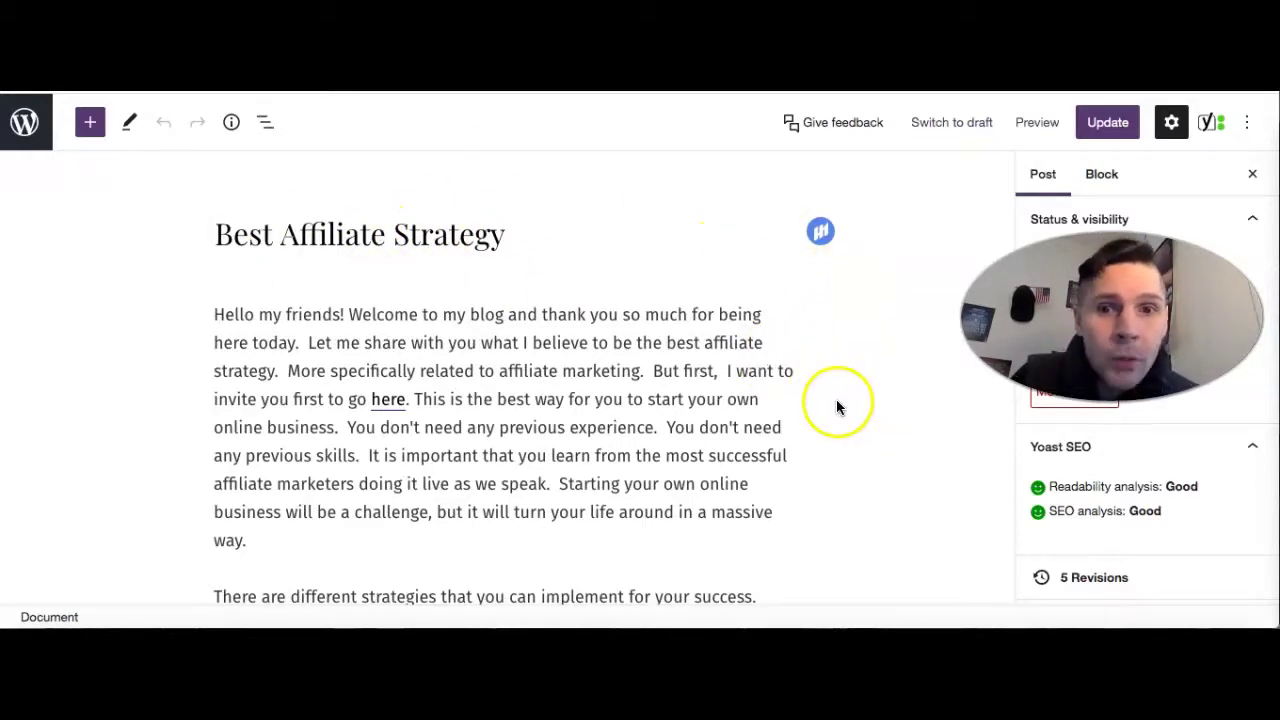
Step: Look through the "Affiliate Program Strategy" section and go on to the Yoast SEO settings below the post
scroll(785, 465, "down", 3)
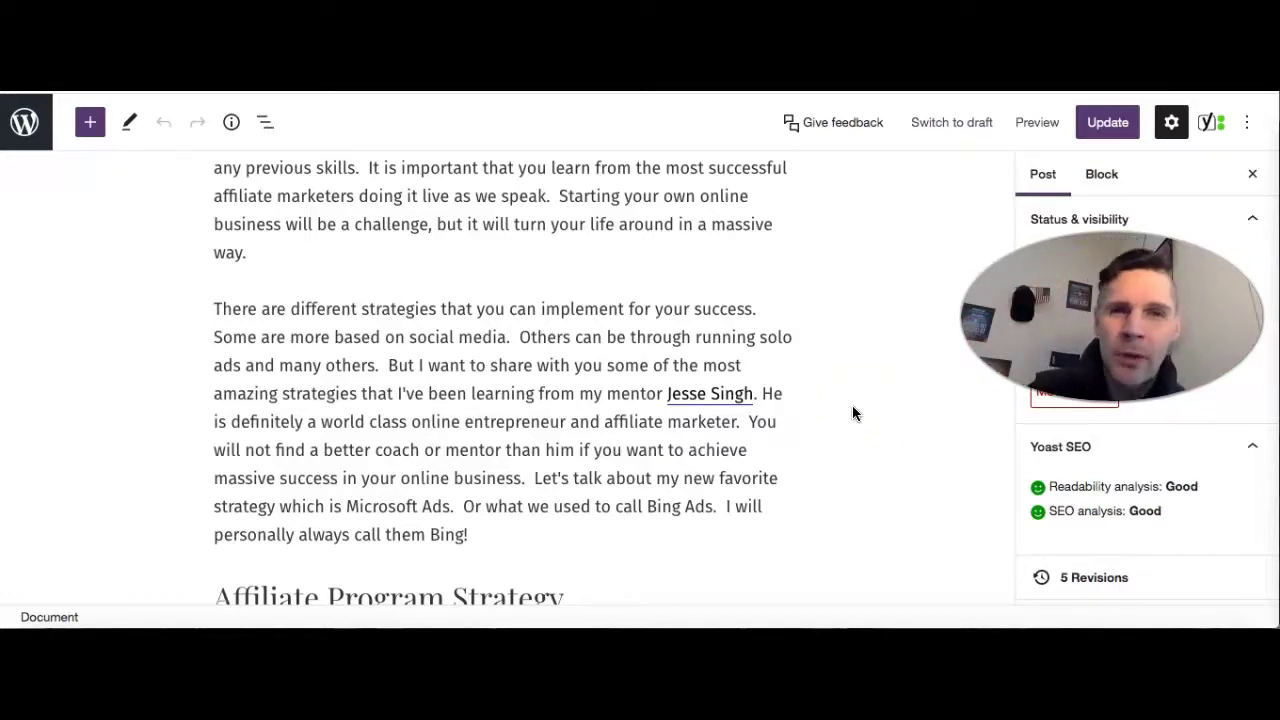
scroll(852, 412, "down", 5)
scroll(852, 412, "up", 3)
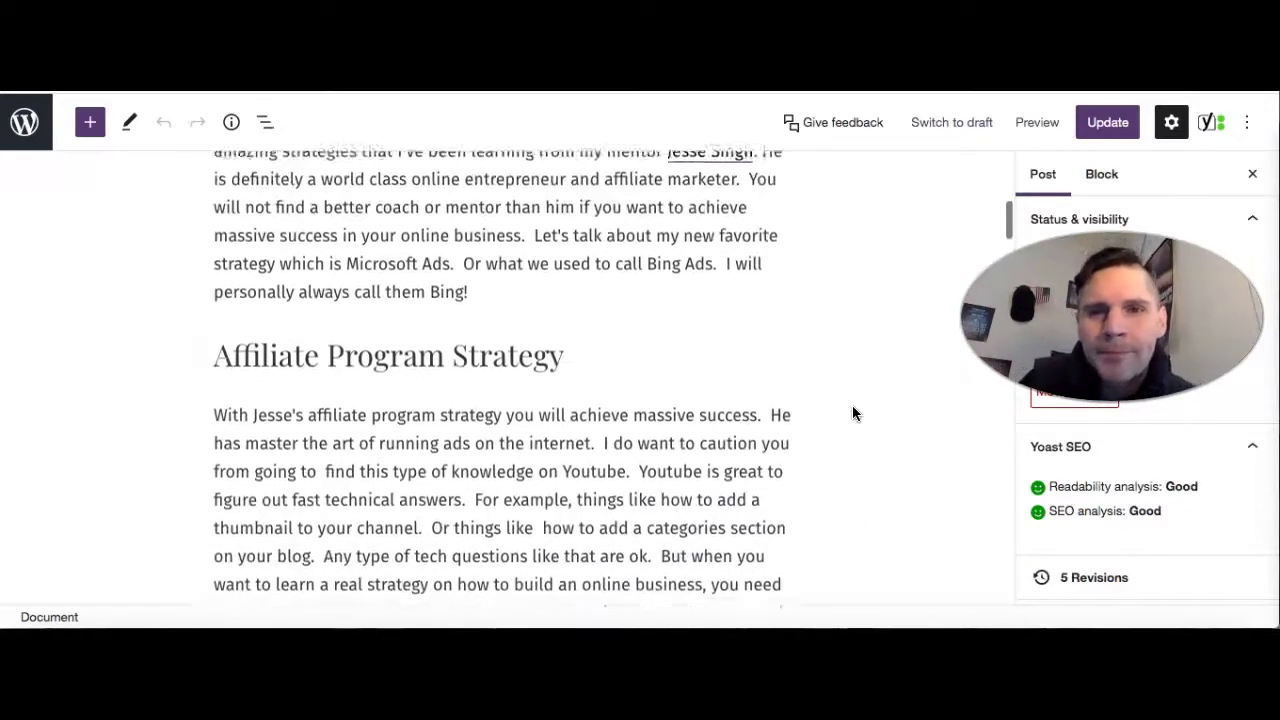
scroll(853, 412, "down", 20)
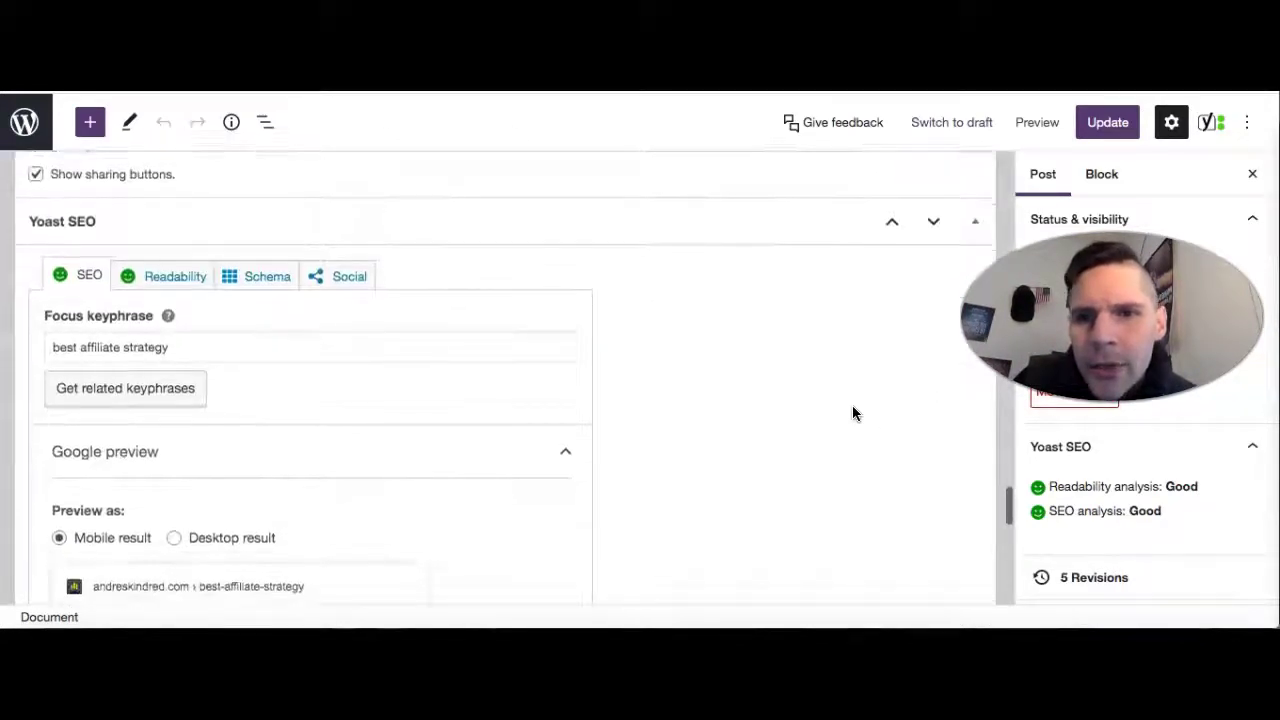
Step: Examine the post's Google preview, SEO title, slug and meta description in Yoast SEO for the focus keyphrase
scroll(471, 343, "up", 4)
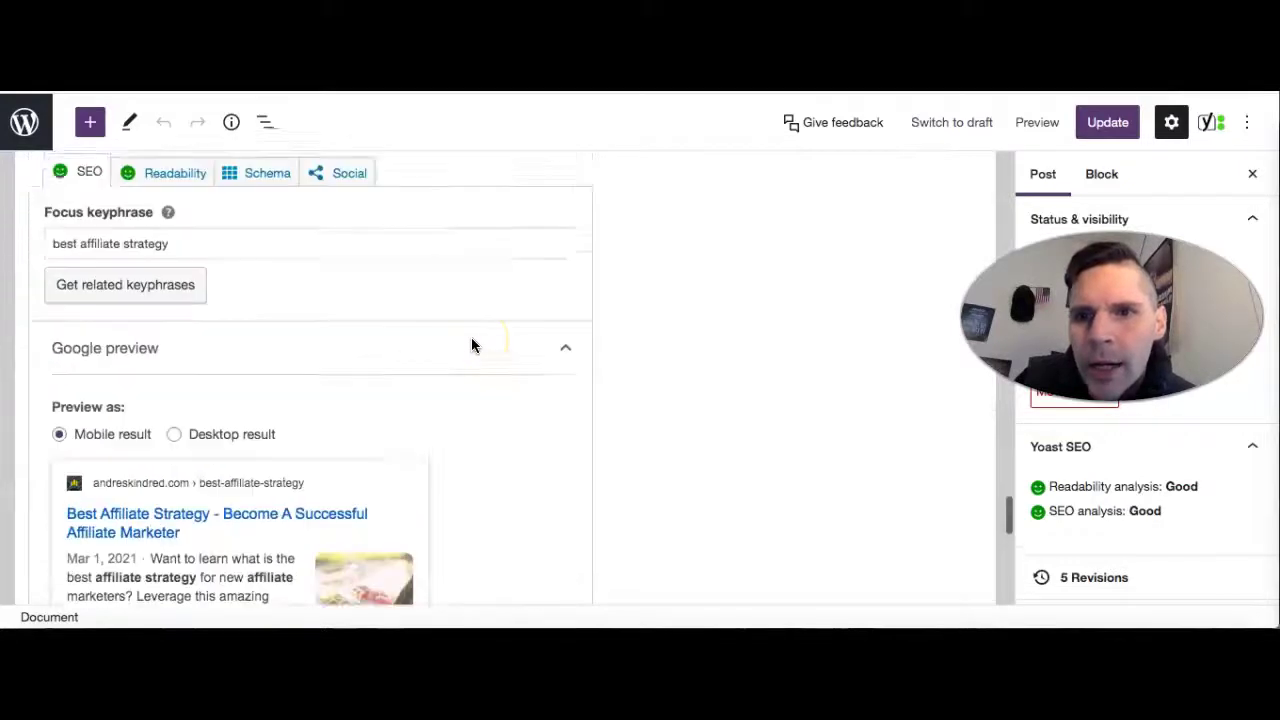
scroll(472, 345, "down", 4)
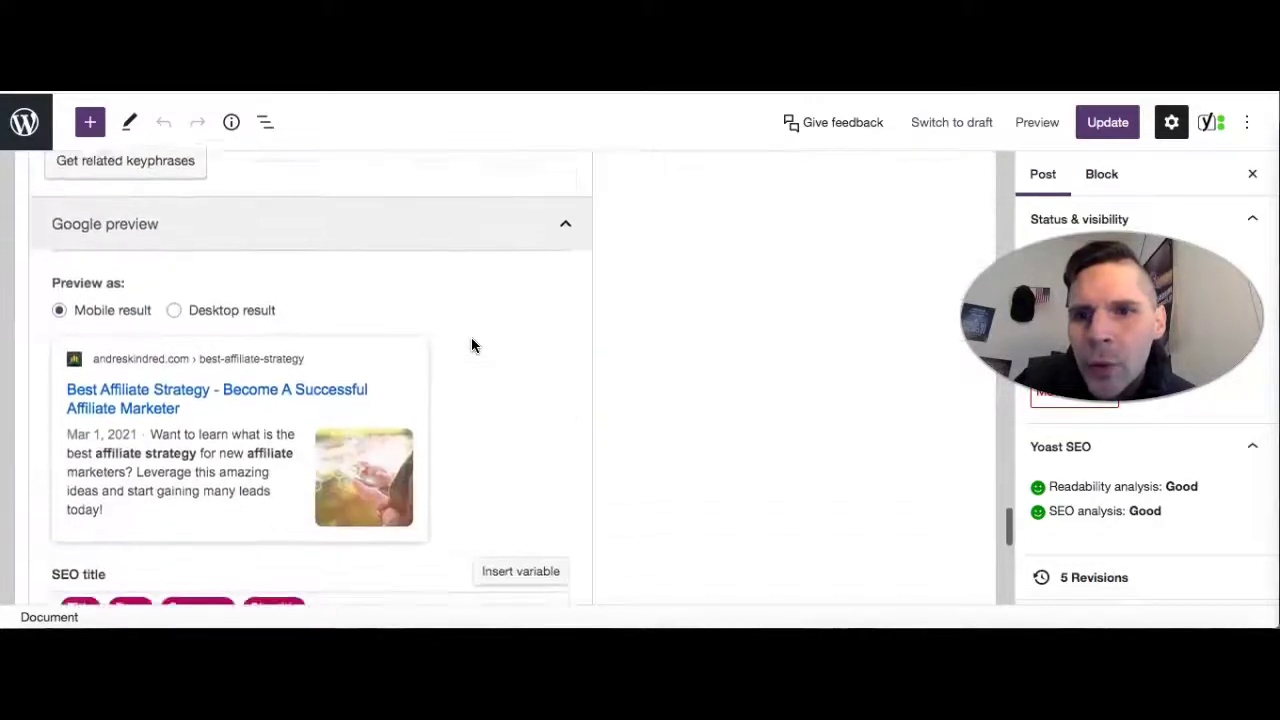
scroll(472, 345, "down", 3)
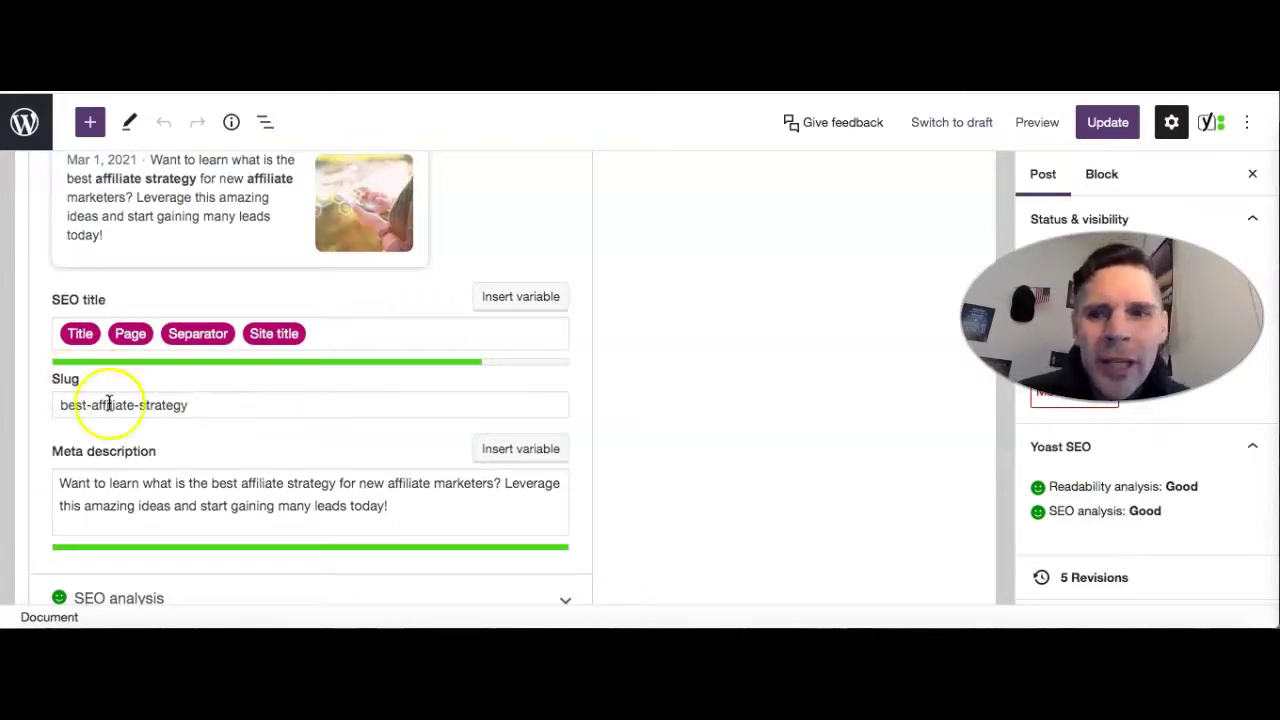
scroll(303, 388, "up", 1)
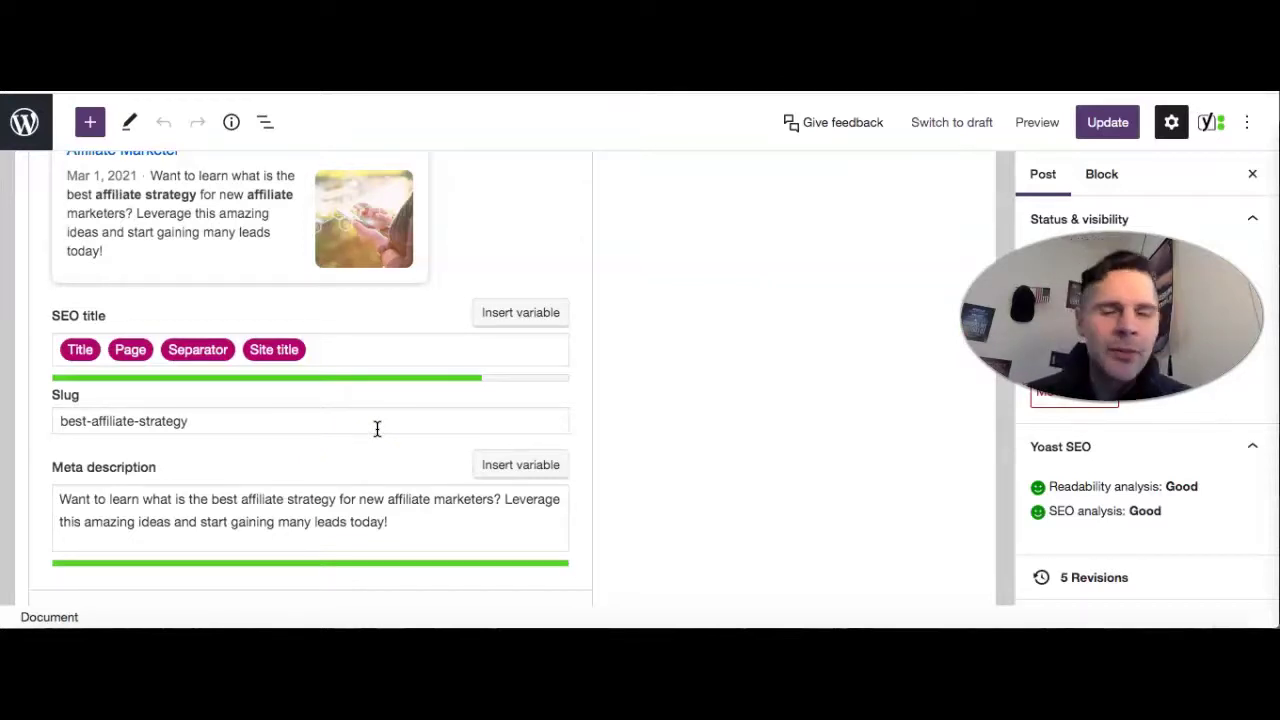
scroll(377, 428, "down", 2)
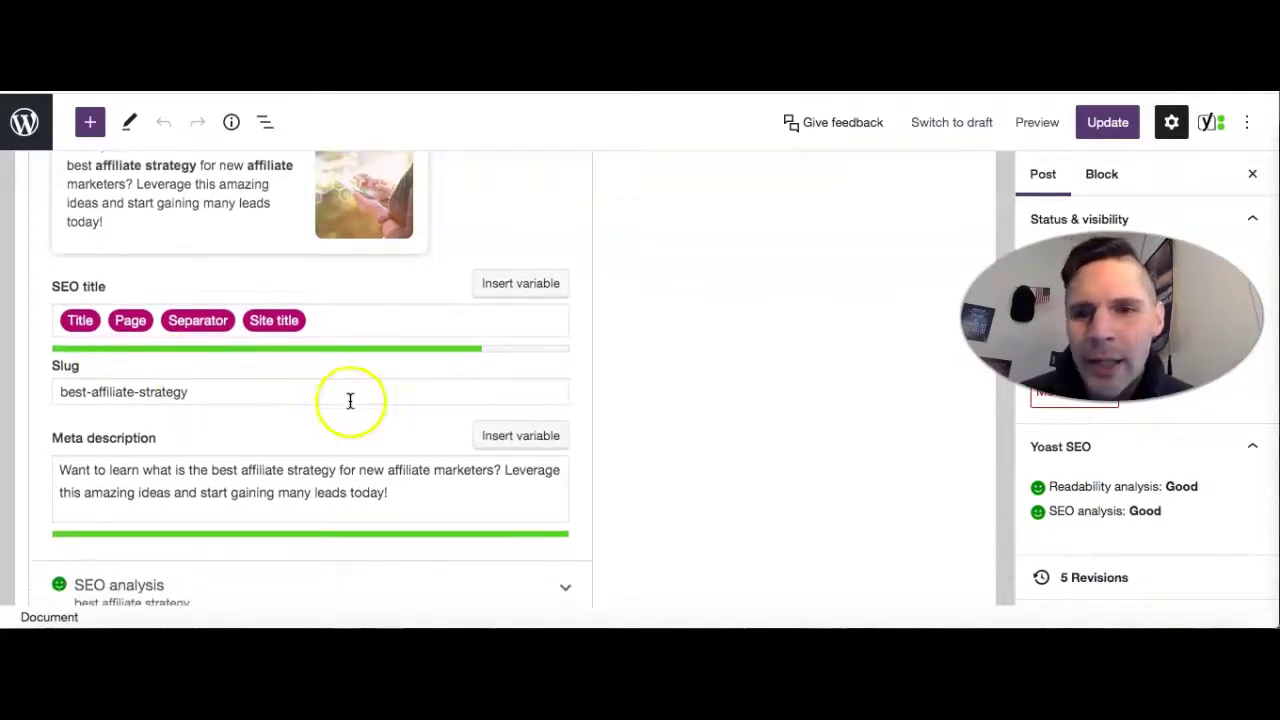
scroll(409, 397, "down", 2)
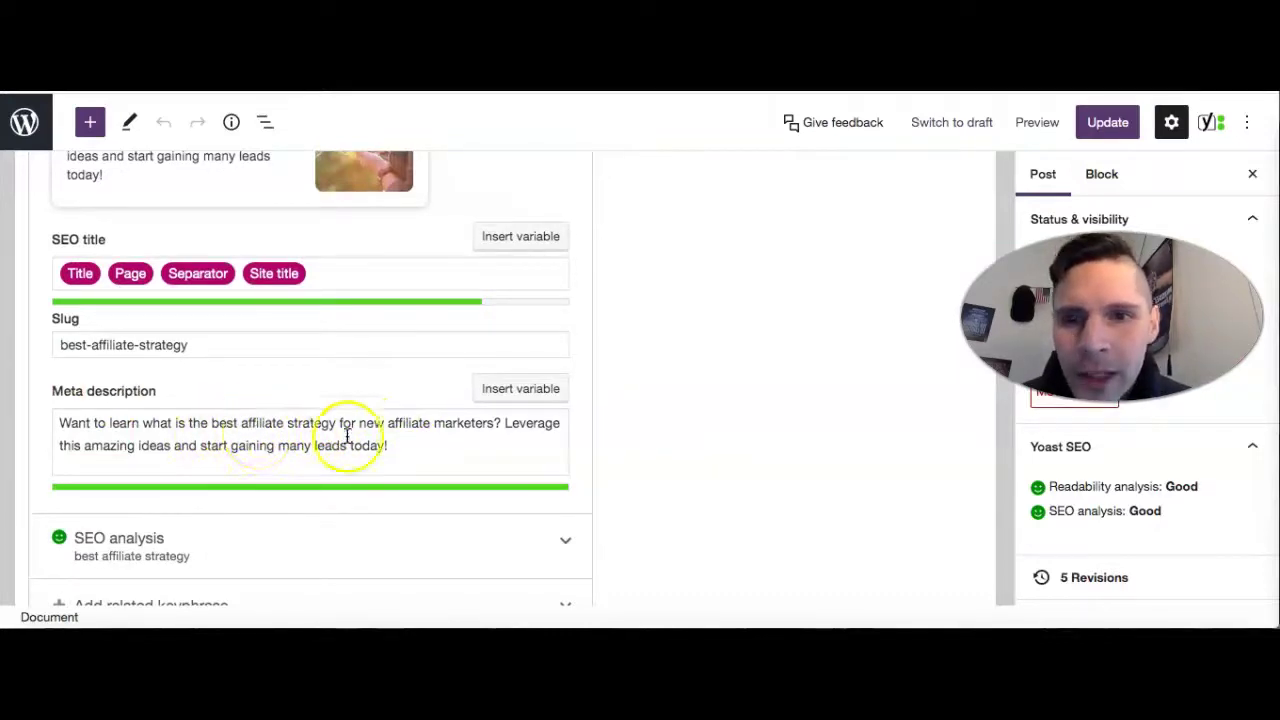
scroll(345, 432, "up", 1)
scroll(340, 435, "down", 1)
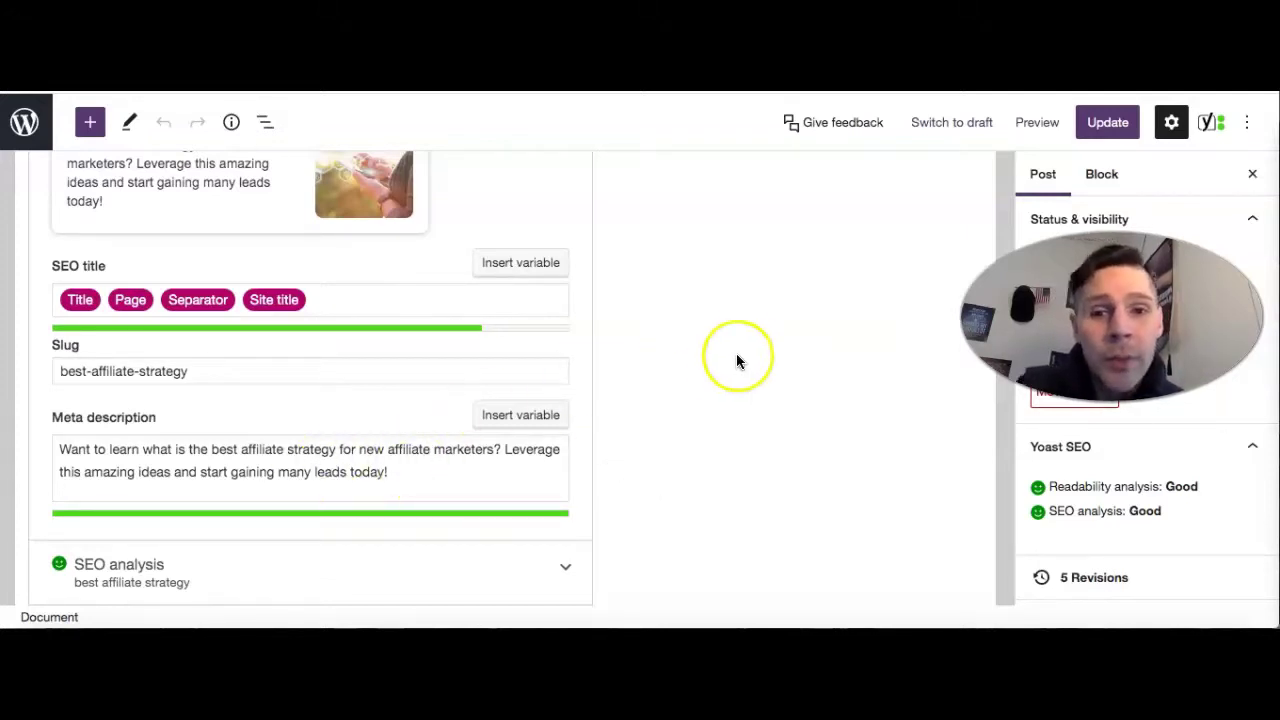
Step: Compare the Google preview snippet with the slug and meta description again, and return to the focus keyphrase
scroll(728, 370, "down", 1)
scroll(403, 346, "up", 3)
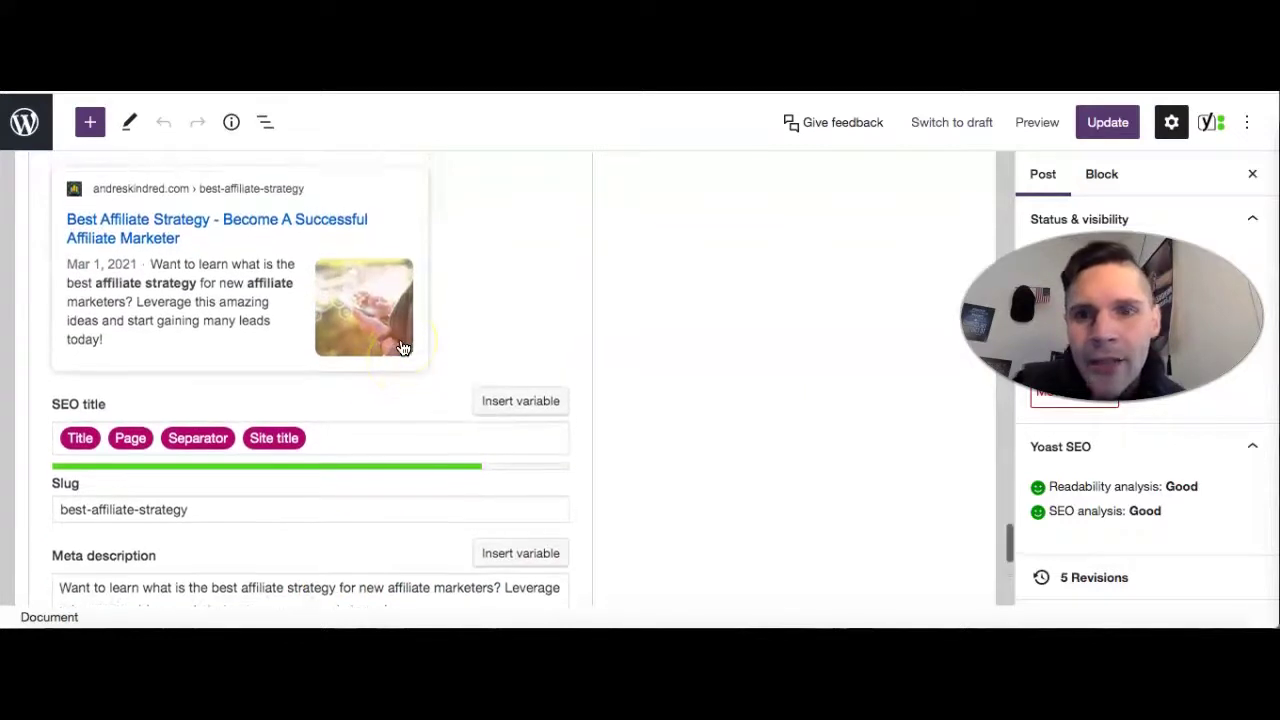
scroll(222, 288, "up", 1)
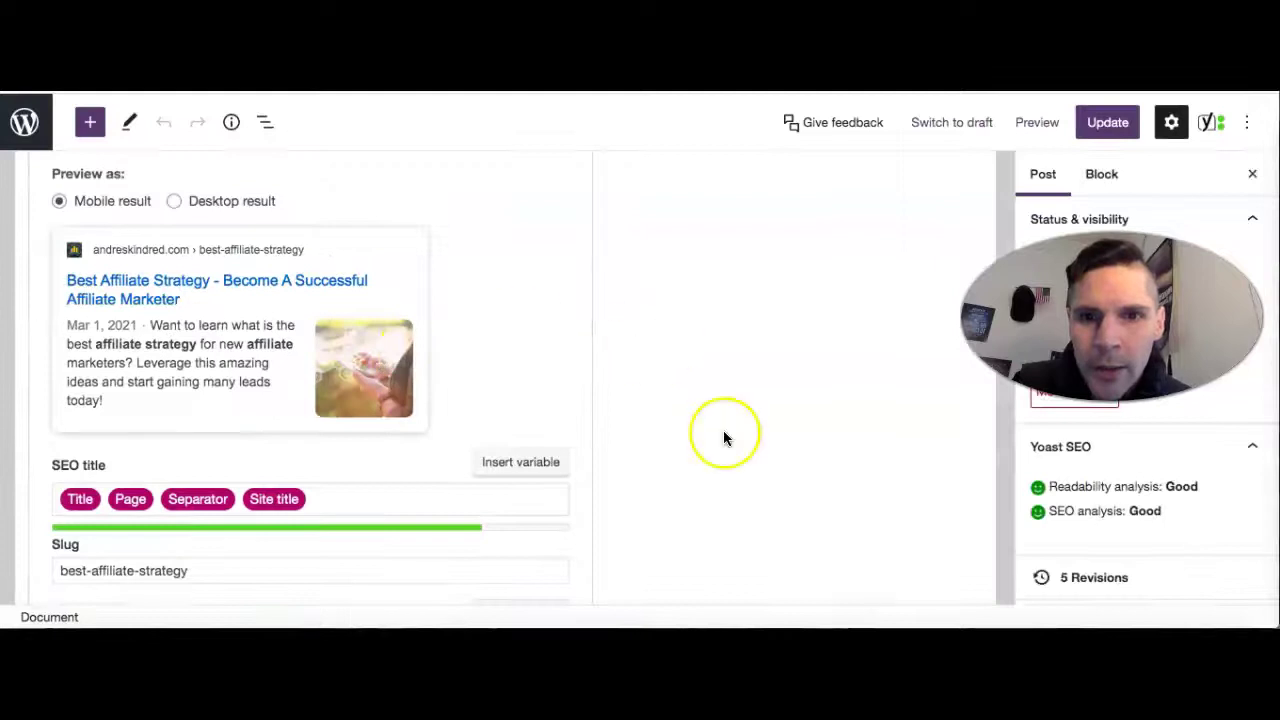
scroll(723, 438, "down", 5)
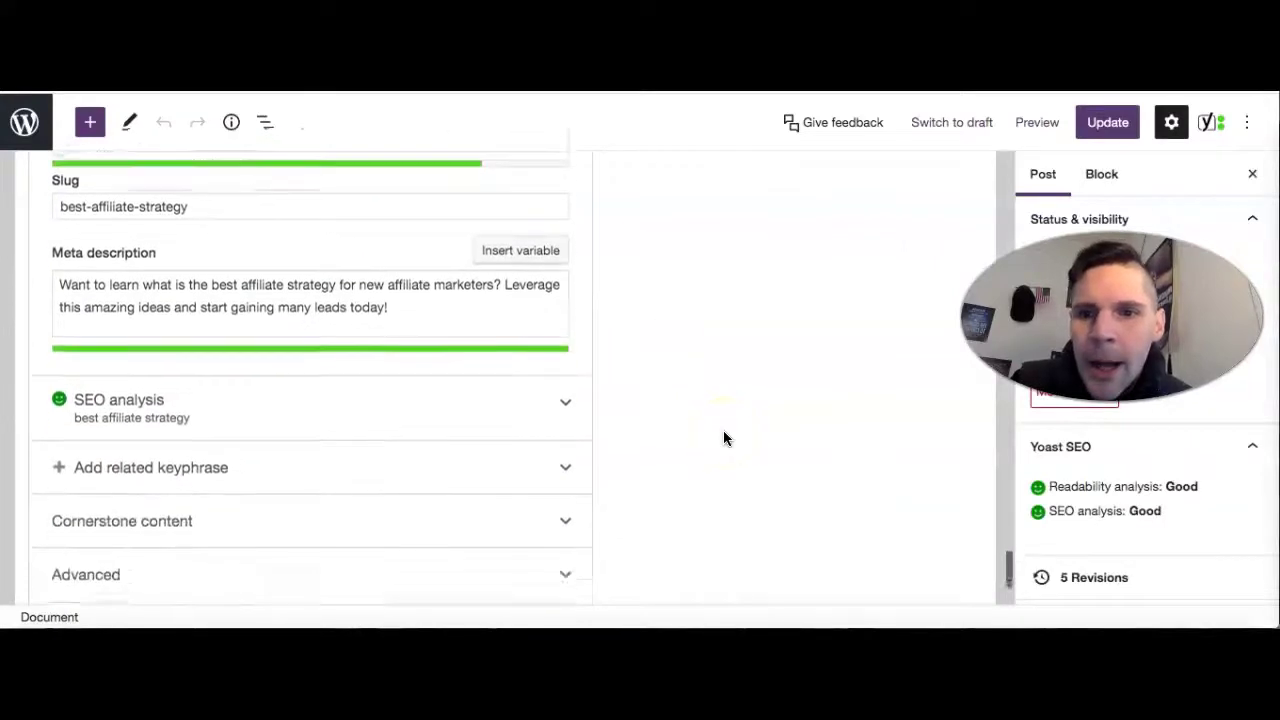
scroll(725, 438, "up", 5)
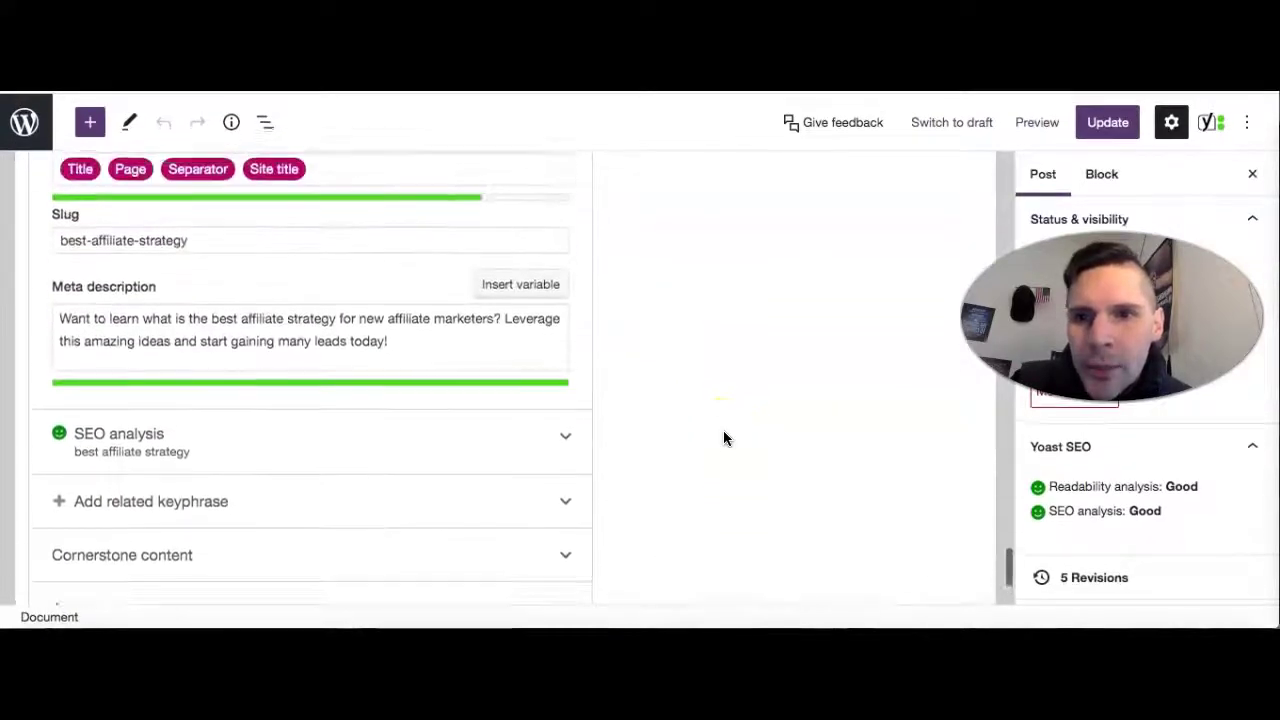
scroll(725, 438, "up", 2)
scroll(725, 438, "down", 5)
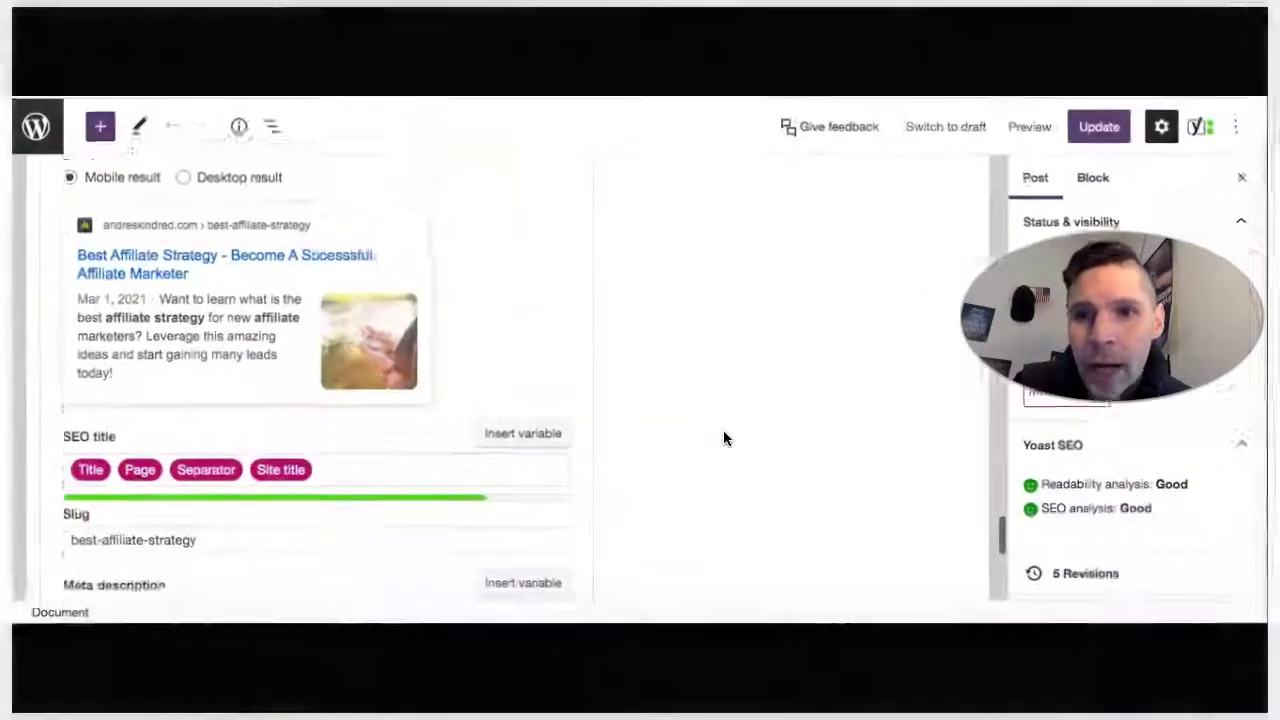
scroll(725, 438, "up", 4)
scroll(725, 438, "up", 2)
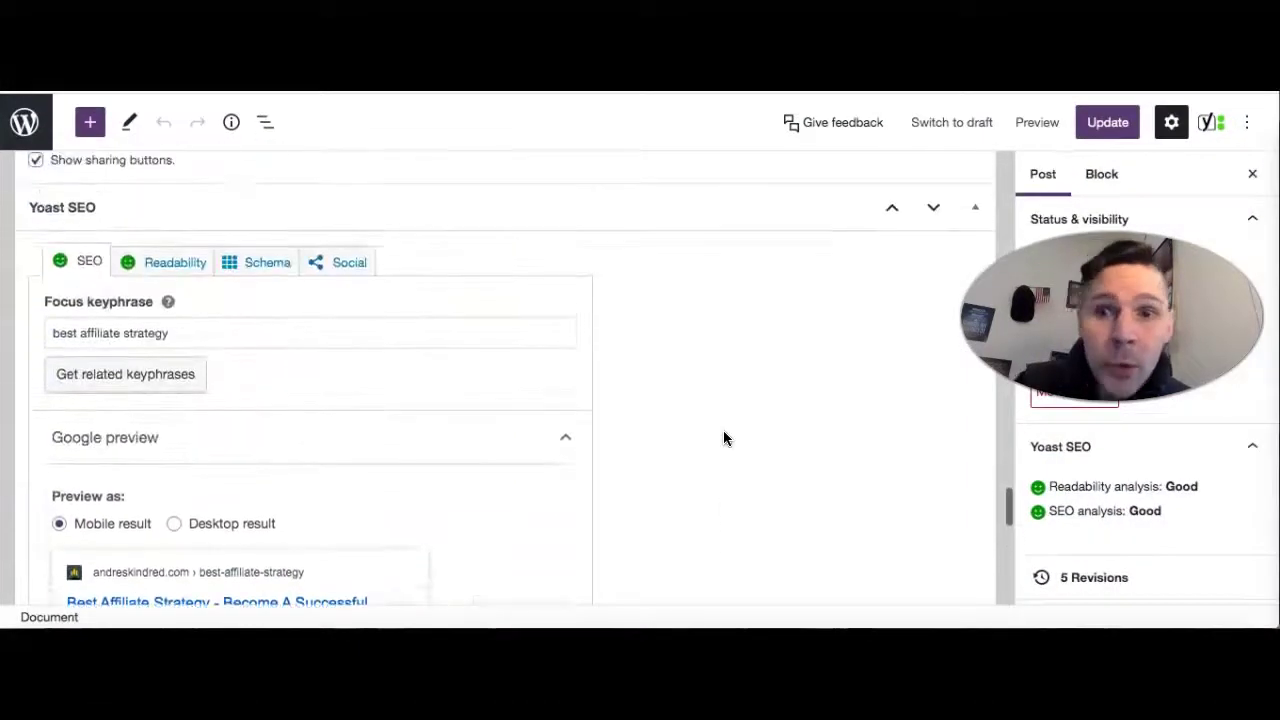
Step: Open the Yoast SEO readability analysis and go through its results down to the transition words check
left_click(158, 266)
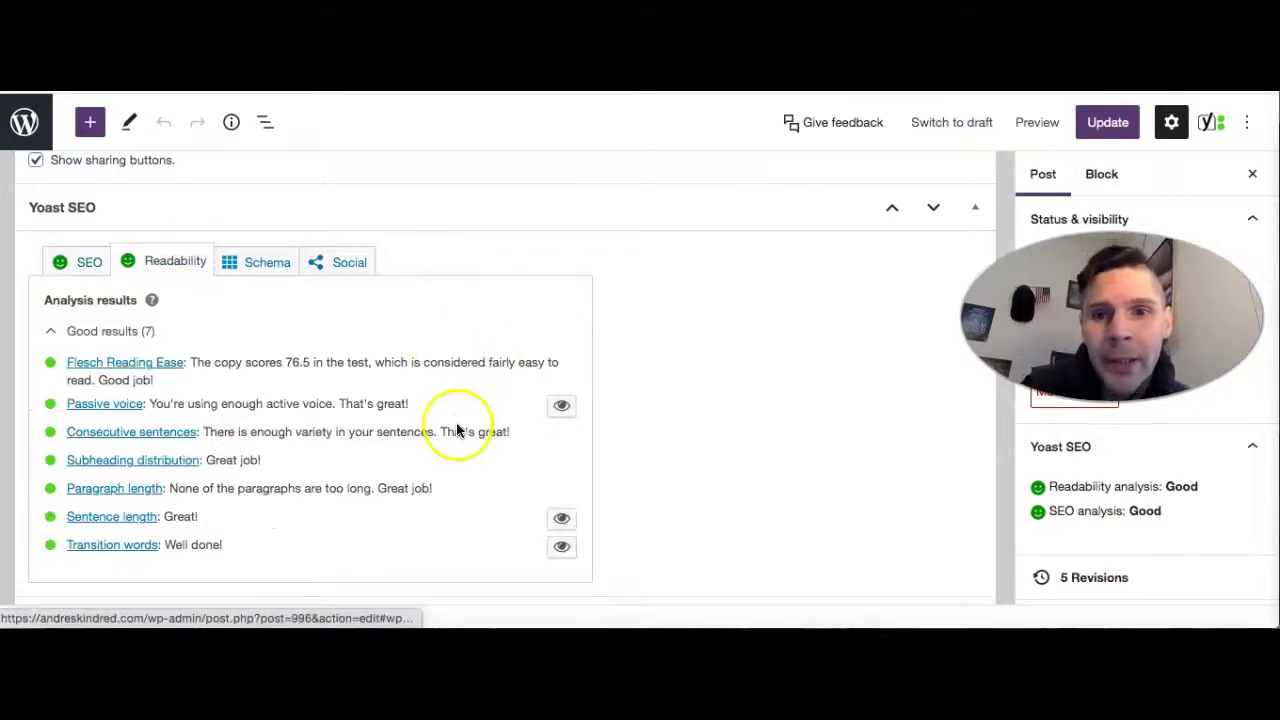
scroll(457, 429, "down", 1)
scroll(348, 418, "down", 2)
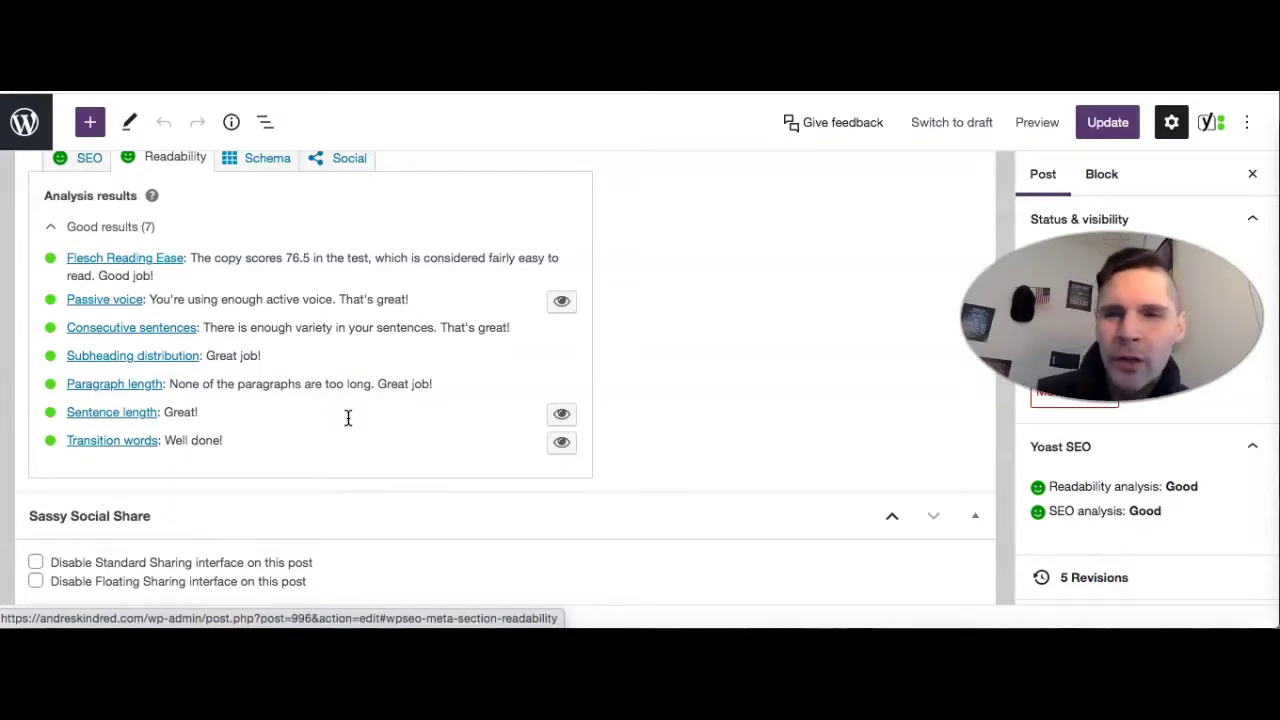
left_click(107, 447)
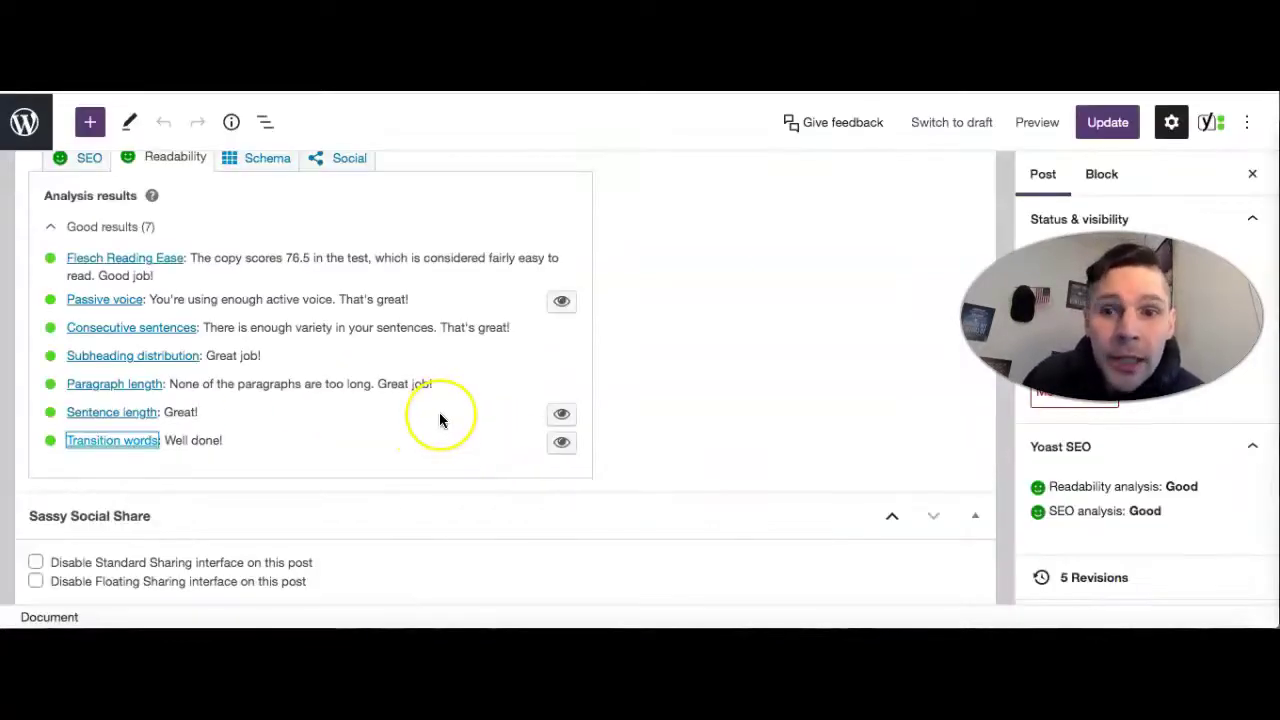
Step: Look over the landing page, email campaign and online ads sections for transition words, and return to the readability results
scroll(439, 412, "up", 3)
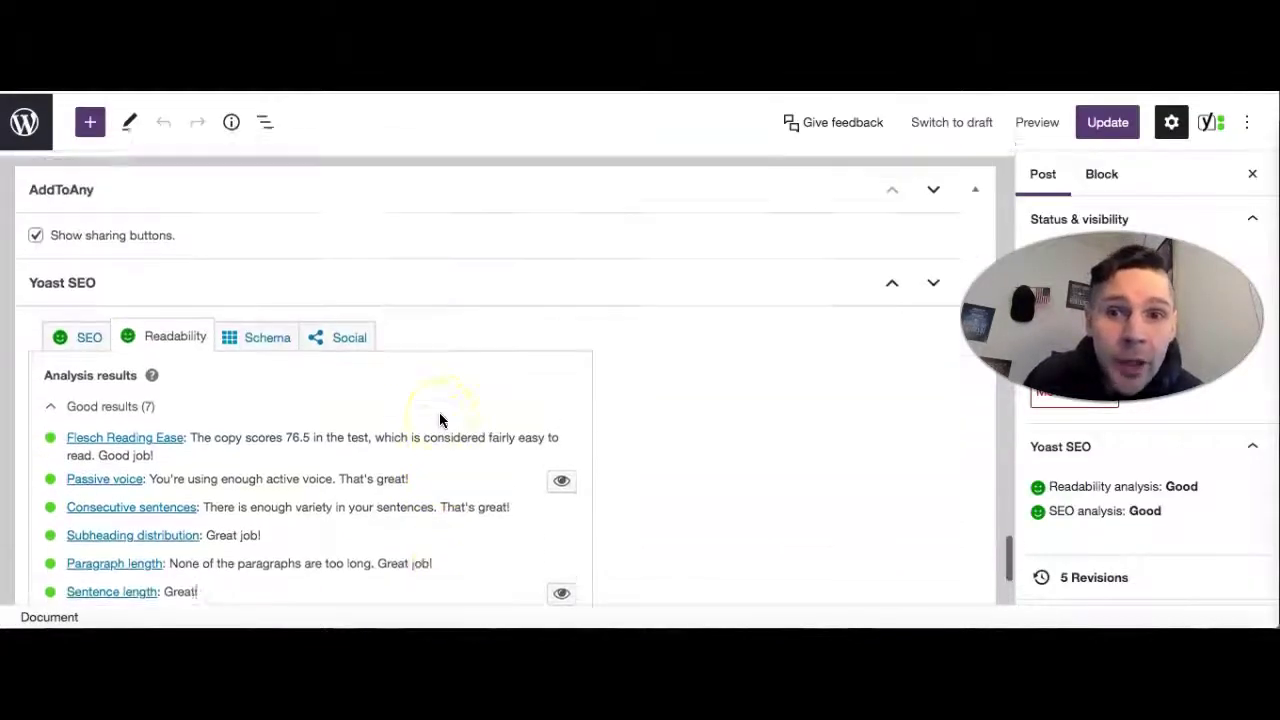
scroll(442, 419, "up", 10)
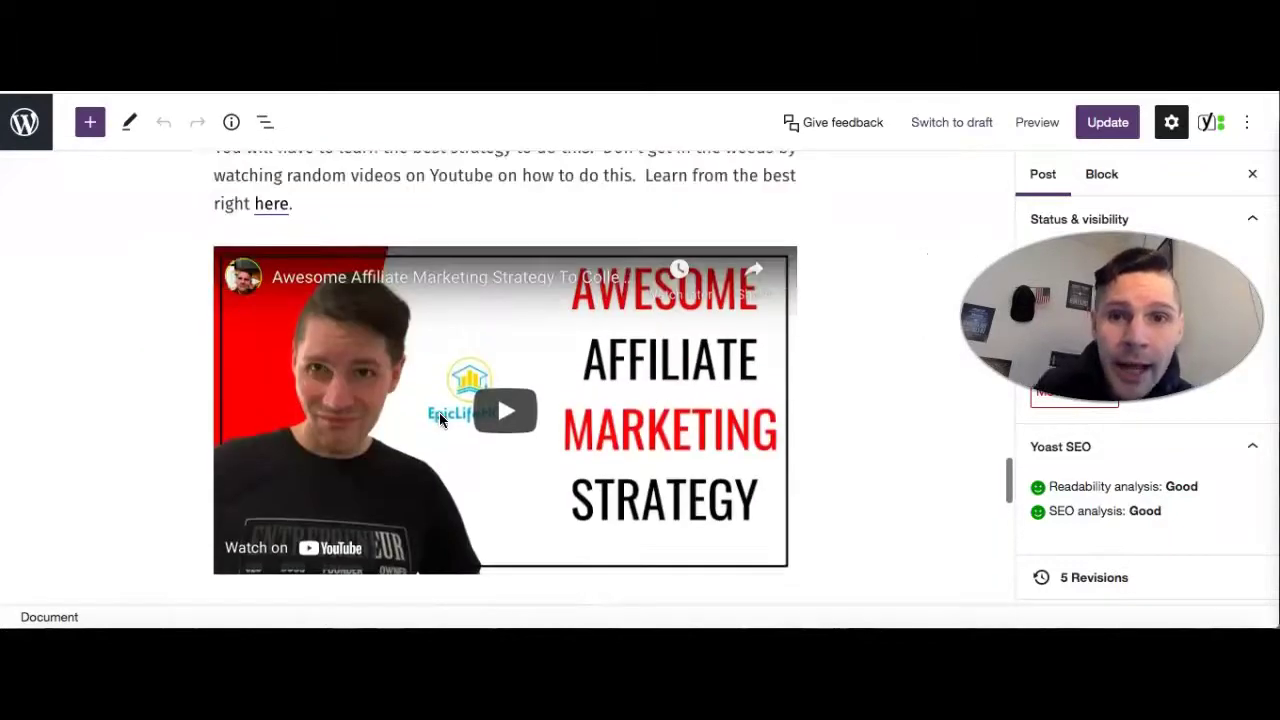
scroll(441, 418, "up", 5)
scroll(586, 400, "down", 1)
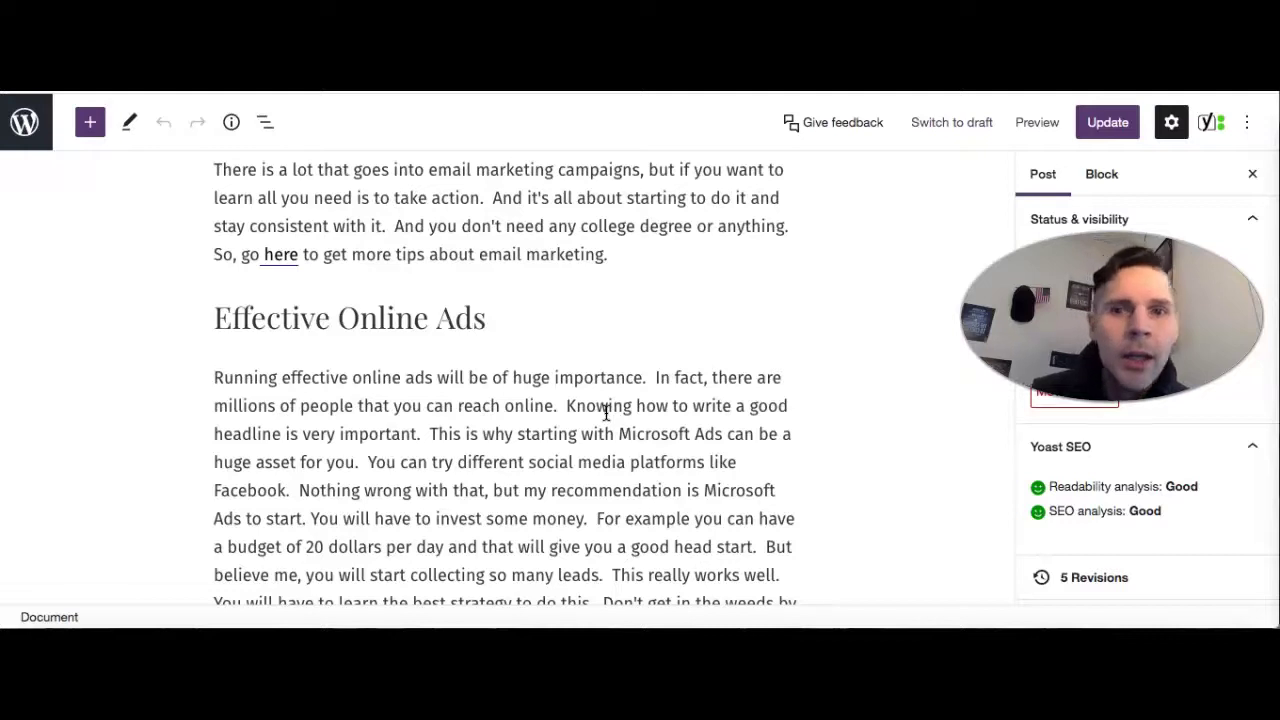
scroll(677, 314, "up", 10)
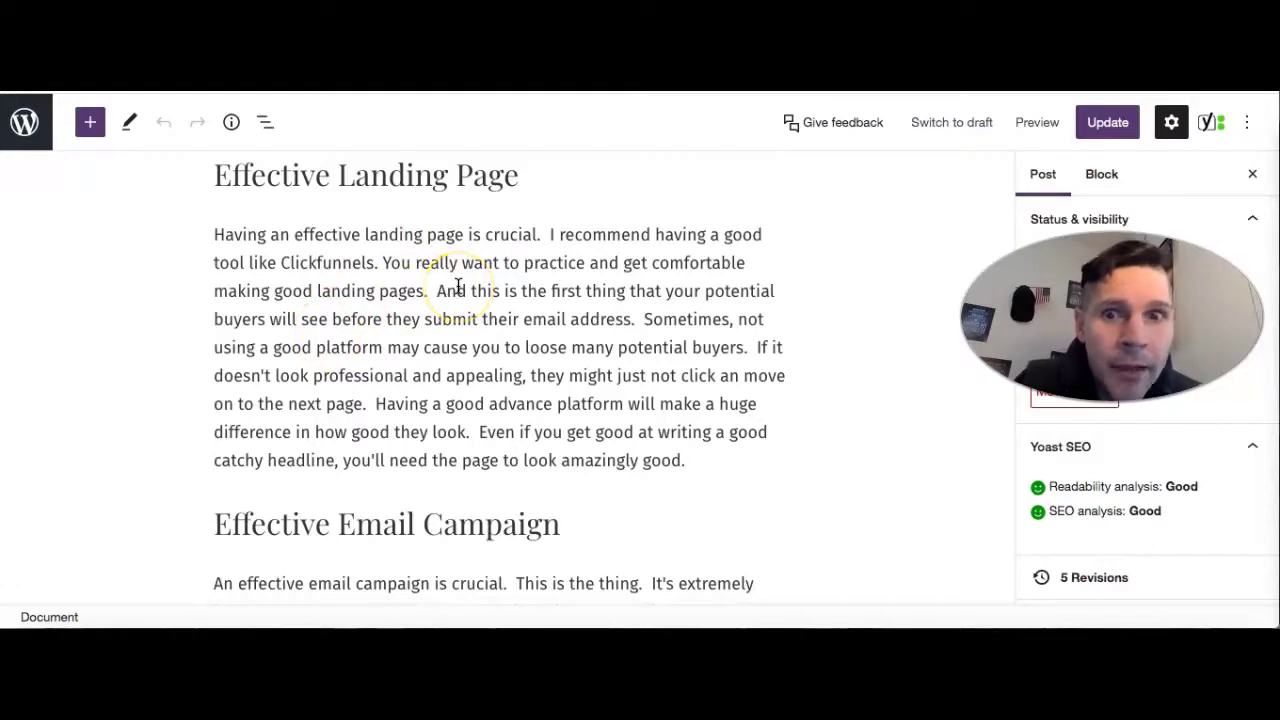
scroll(736, 488, "down", 5)
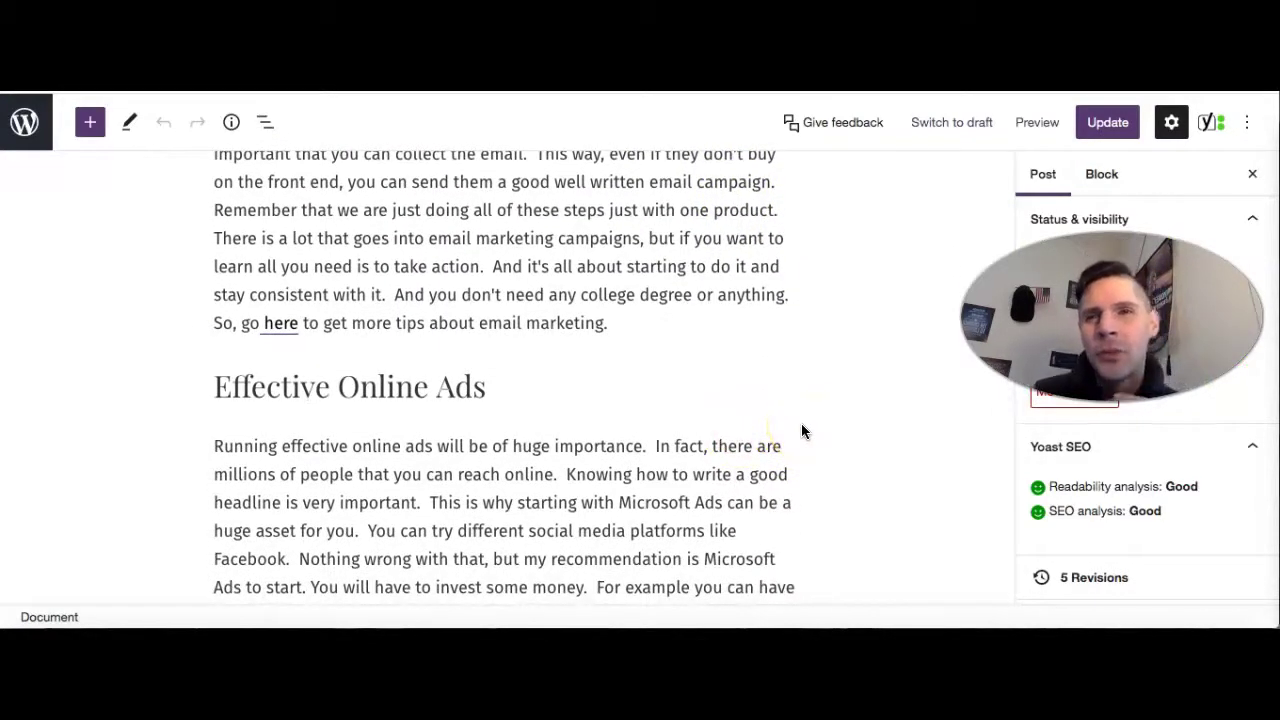
scroll(840, 430, "down", 15)
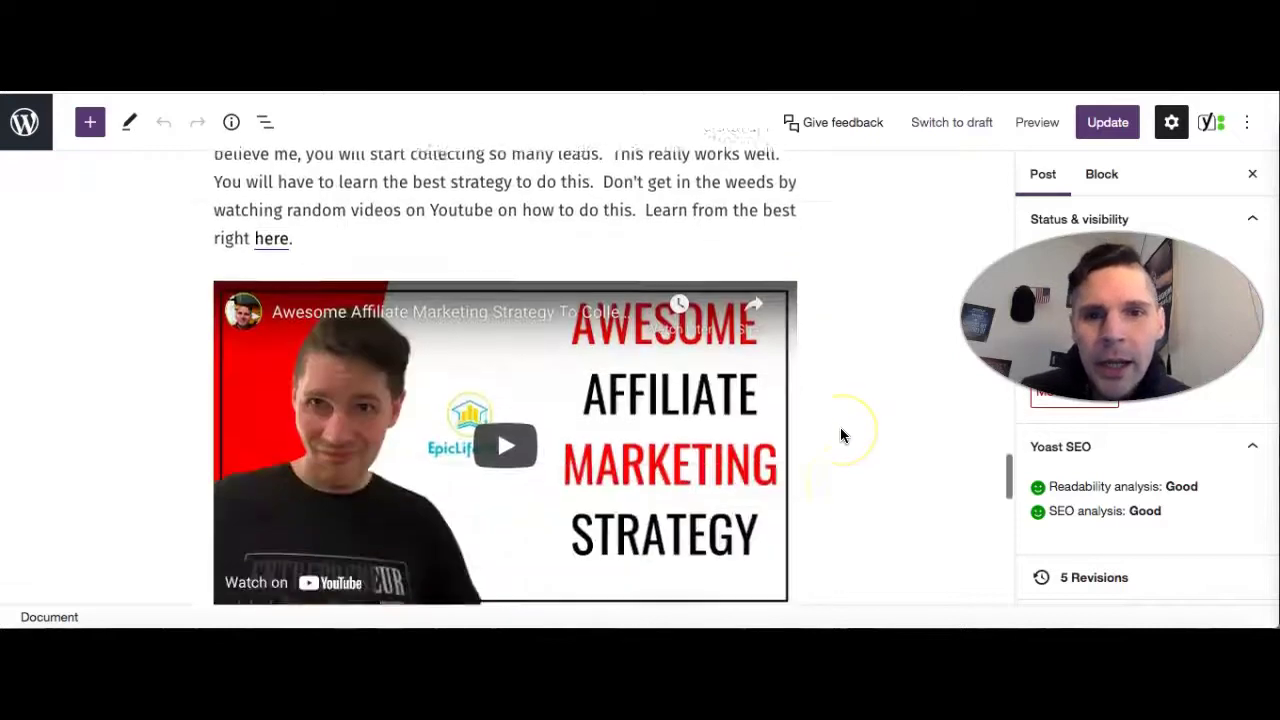
scroll(840, 435, "down", 4)
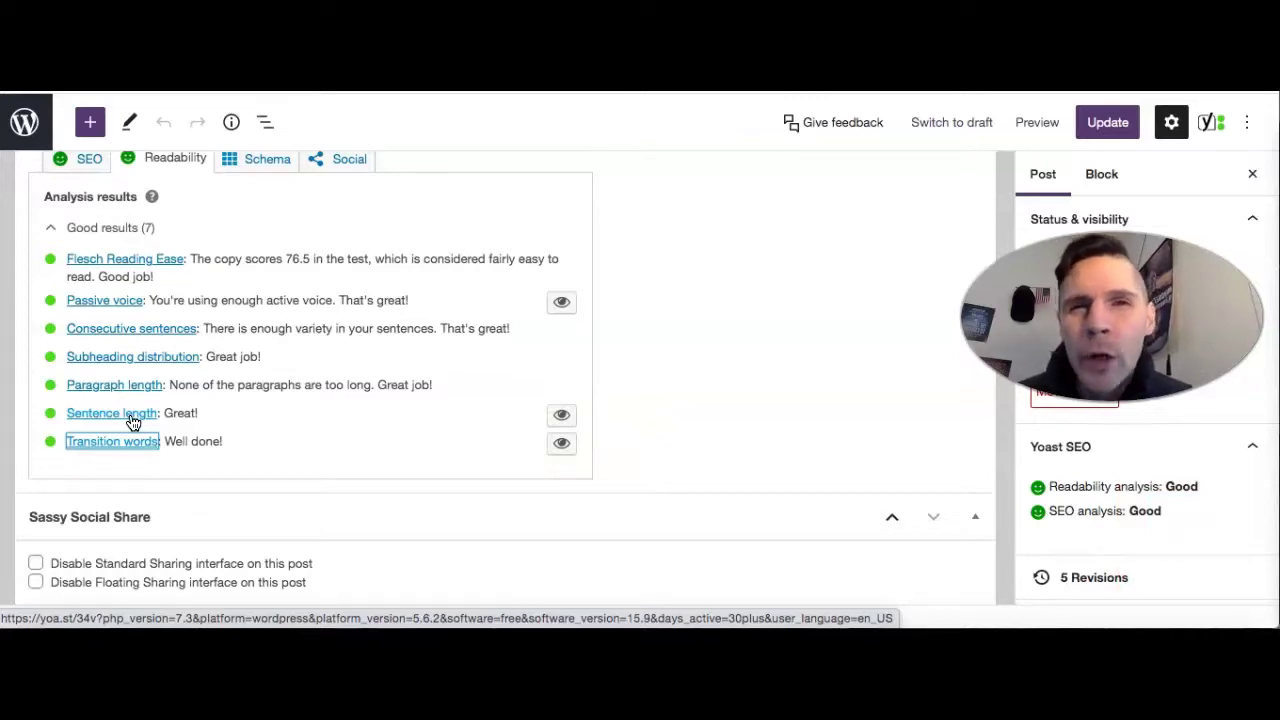
Step: Check the sentences in the email campaign and "Effective Online Ads" sections, and go back to the readability results
scroll(560, 258, "up", 20)
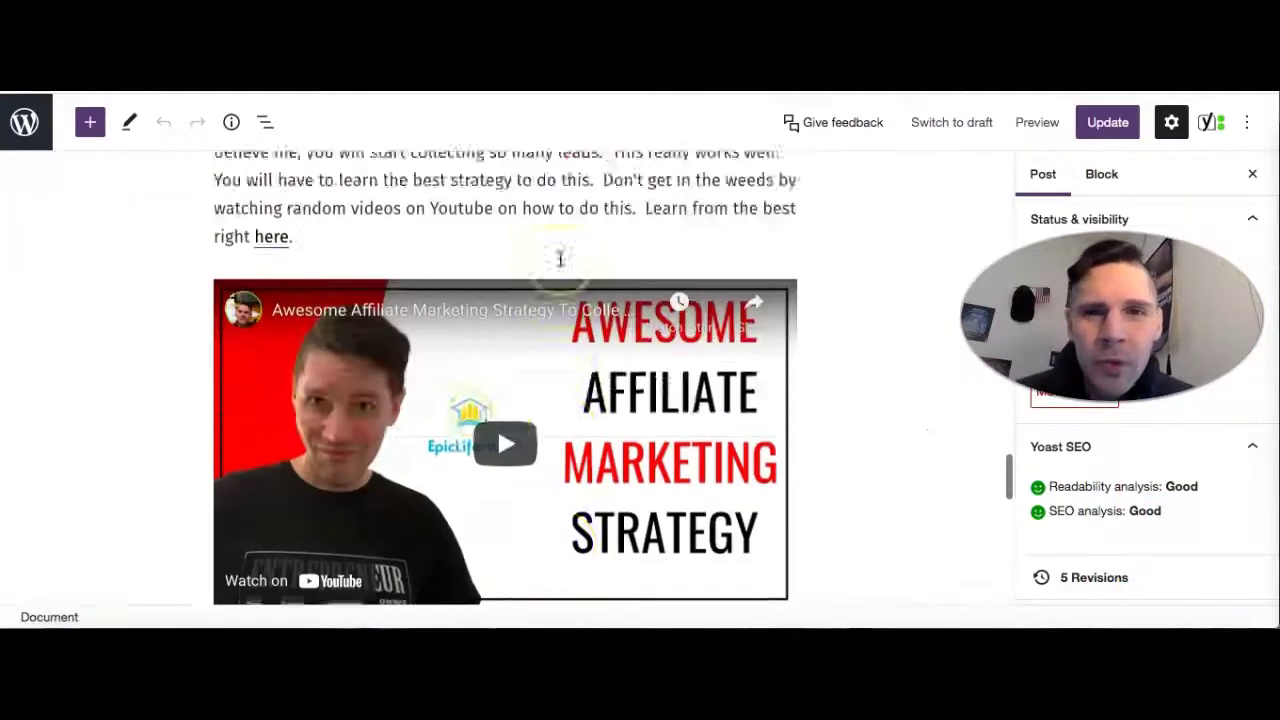
scroll(560, 258, "down", 1)
scroll(555, 262, "up", 1)
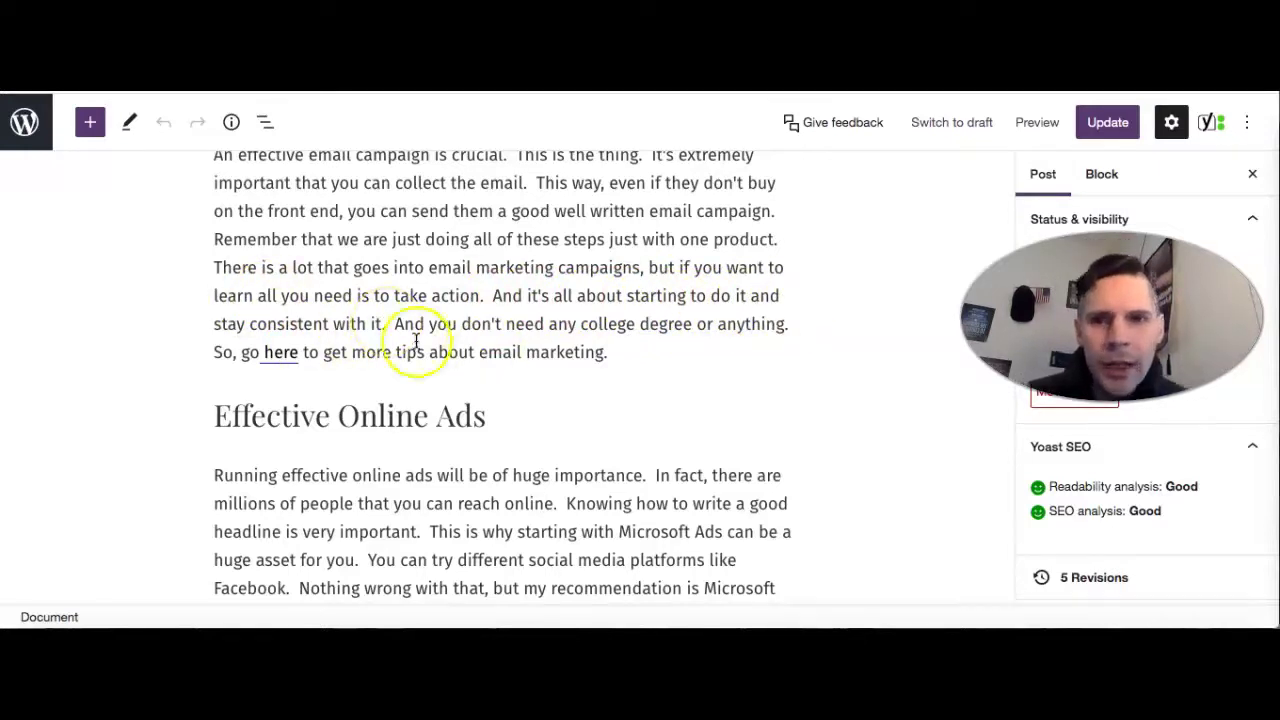
scroll(820, 360, "down", 4)
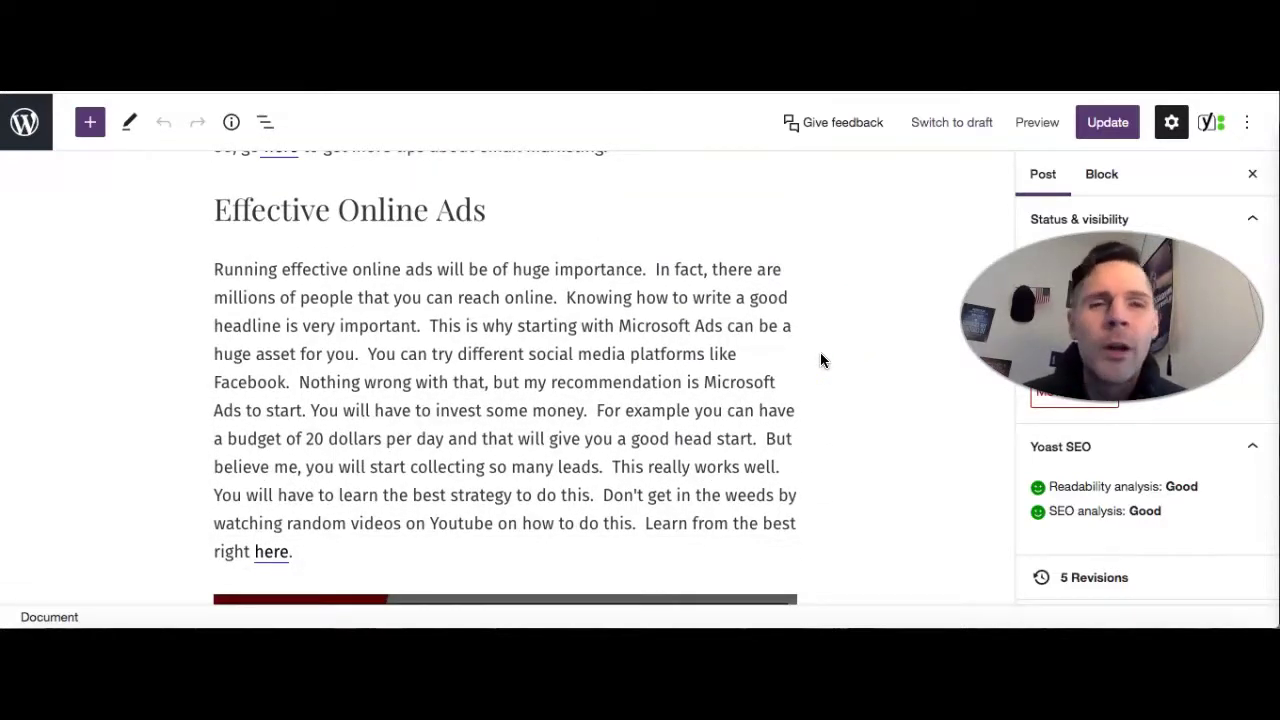
scroll(901, 425, "down", 15)
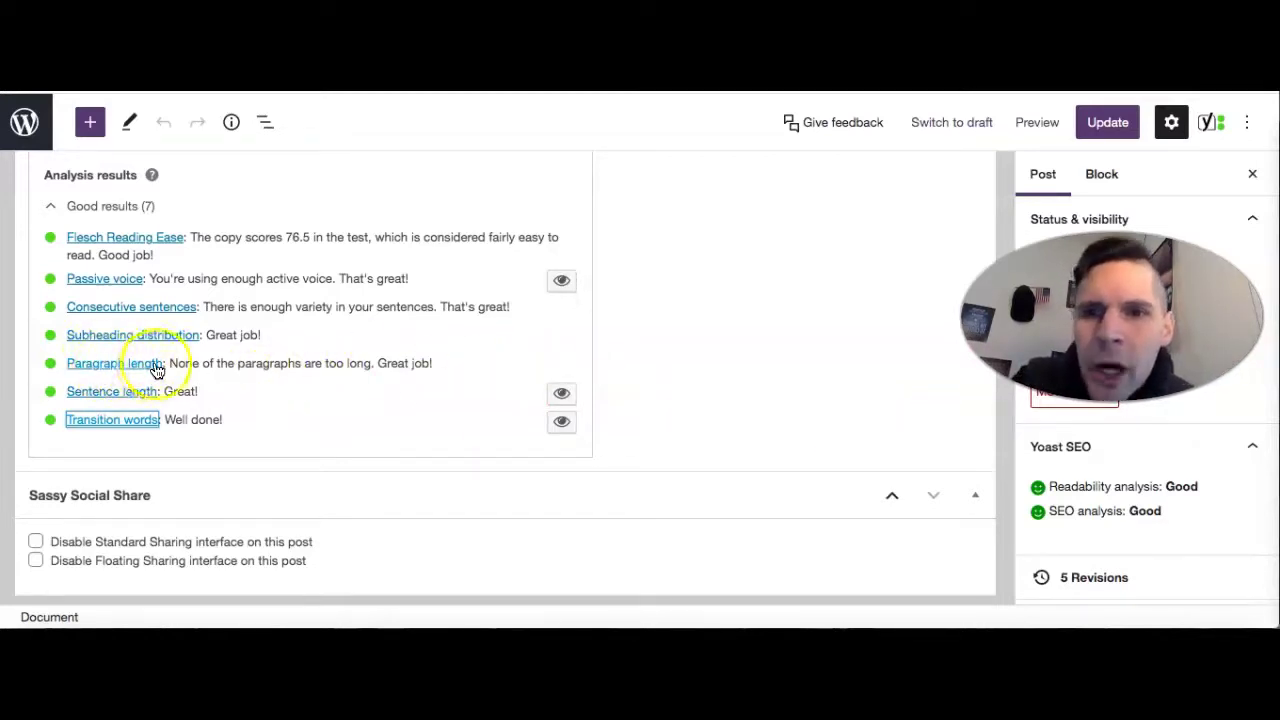
Step: Check the length of the post's paragraphs from "Effective Landing Page" through the embedded video
scroll(668, 318, "down", 5)
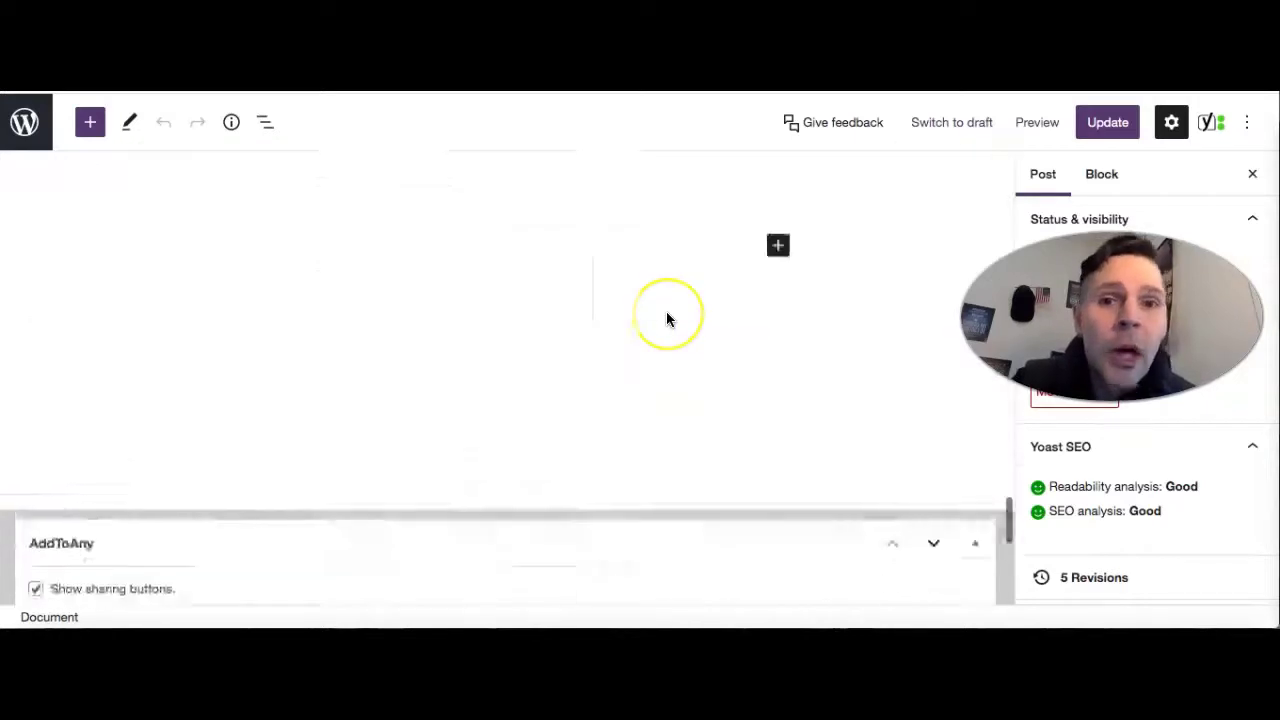
scroll(668, 318, "up", 5)
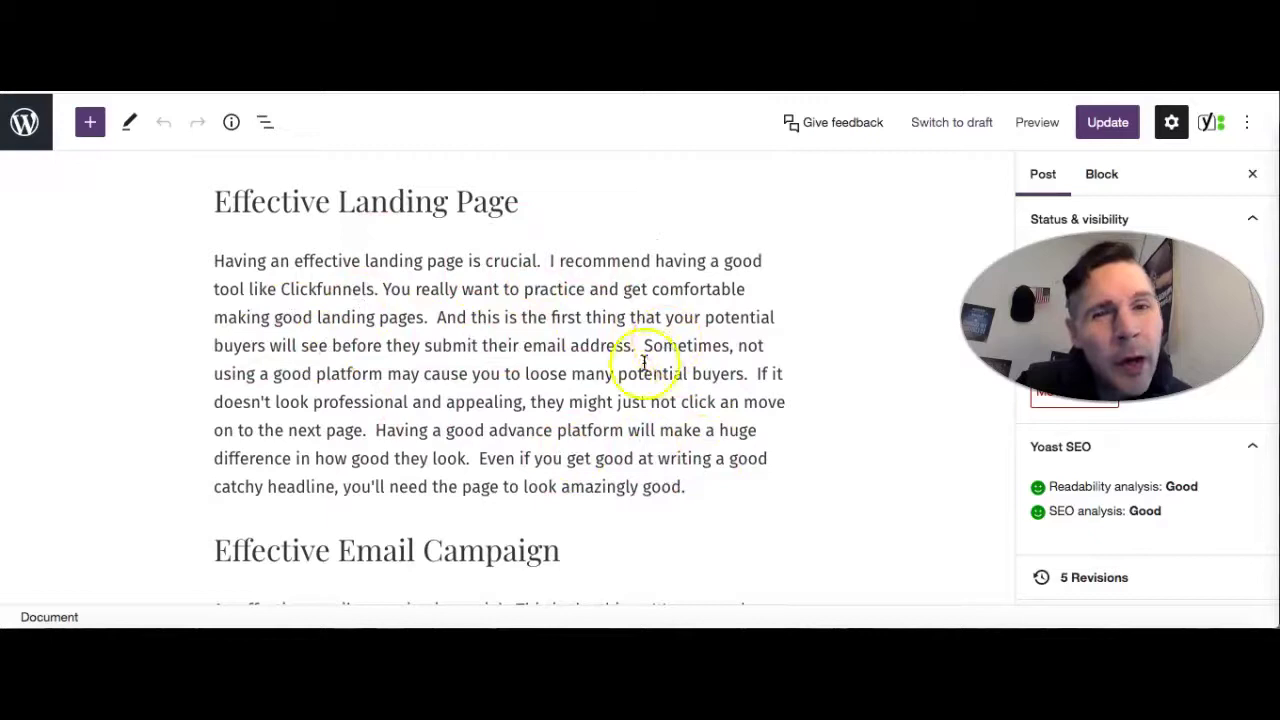
scroll(625, 285, "down", 1)
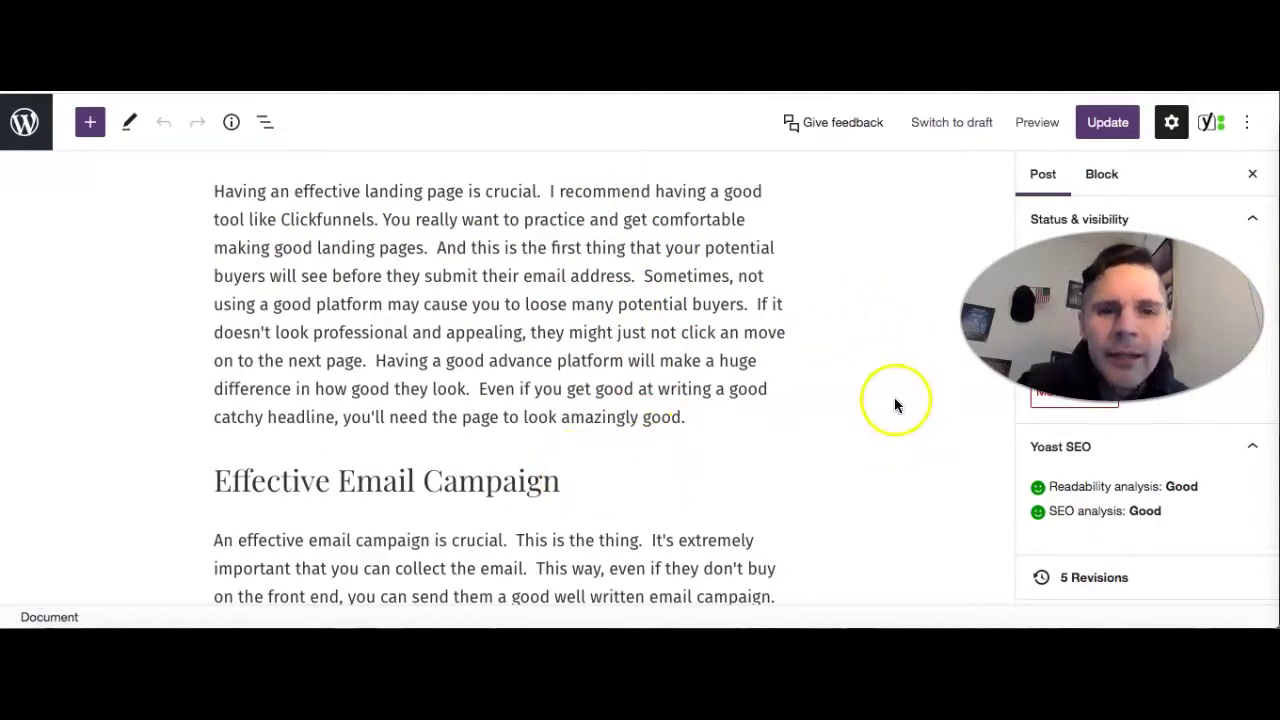
scroll(838, 440, "down", 10)
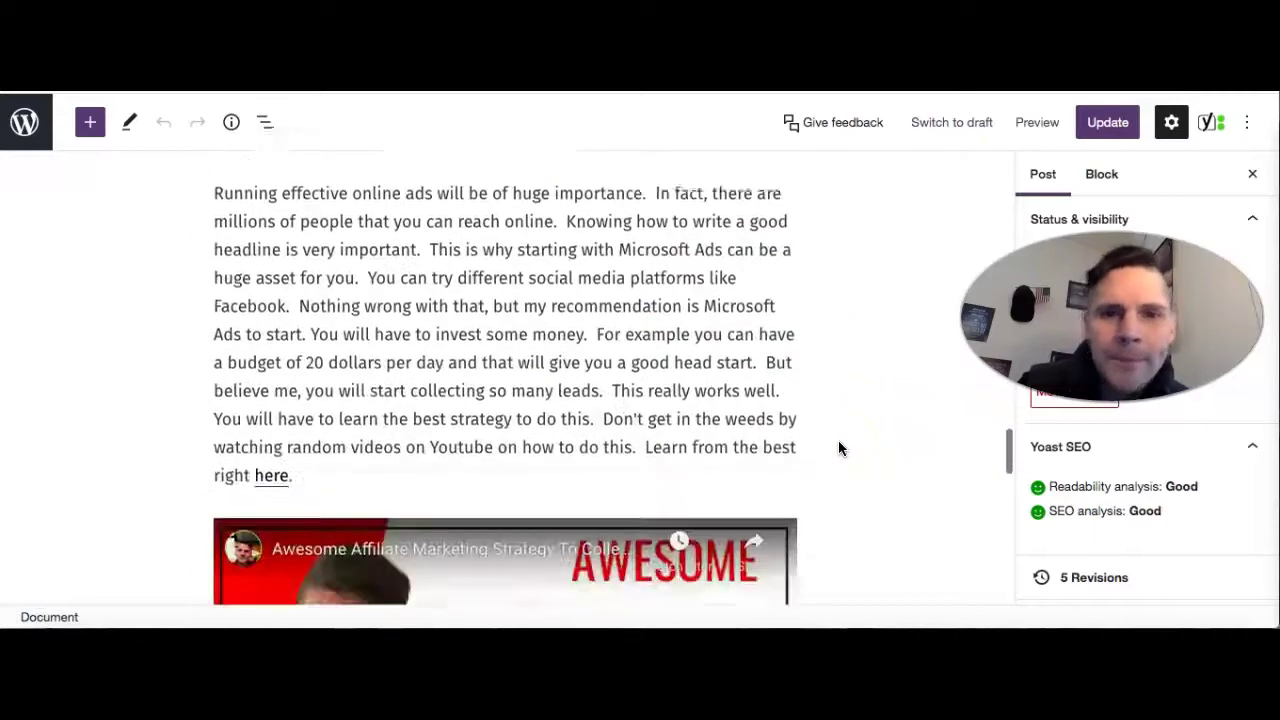
scroll(838, 448, "down", 4)
Step: Skim the post back to "Affiliate Program Strategy" and forward again to the "Effective Landing Page" section
scroll(838, 448, "up", 12)
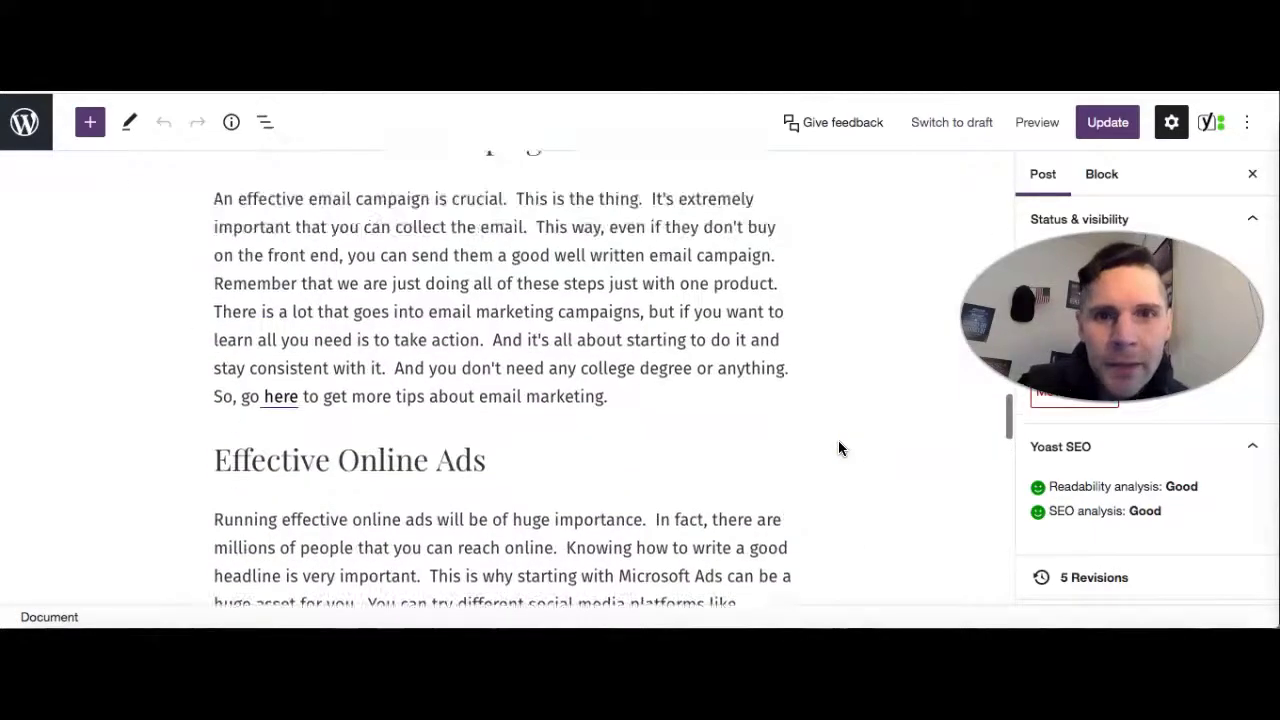
scroll(838, 448, "up", 15)
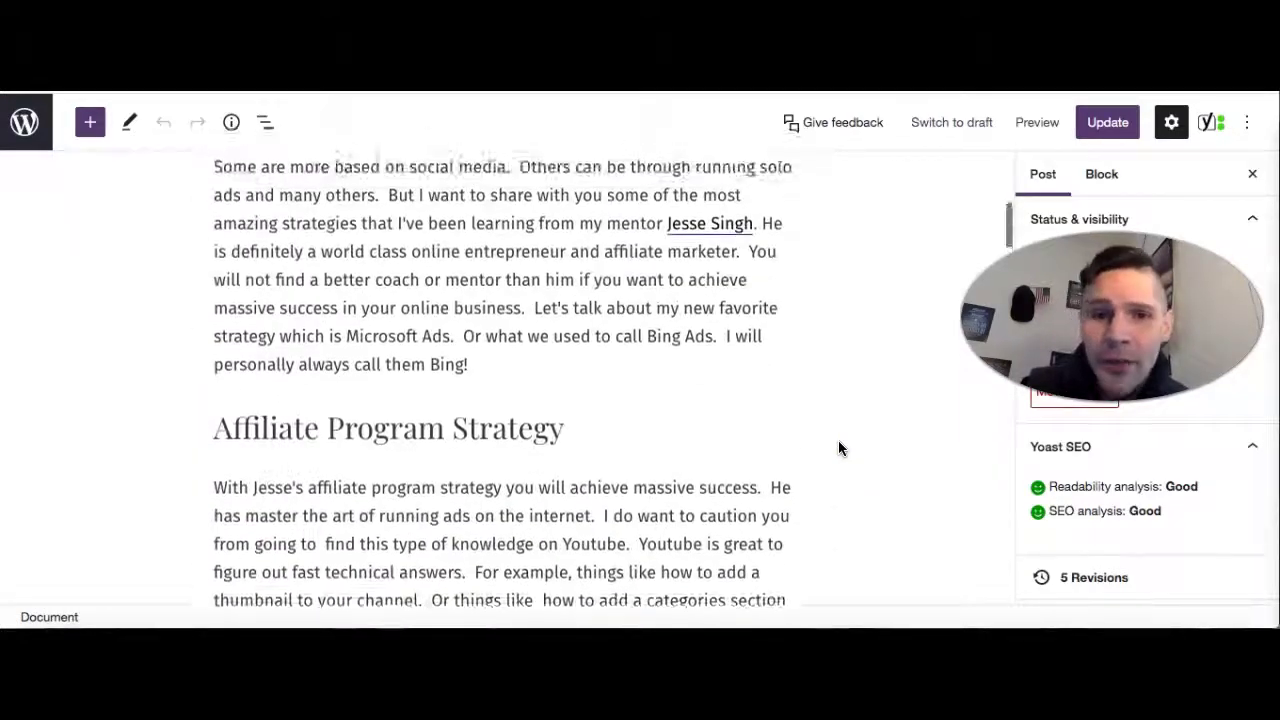
scroll(838, 448, "down", 5)
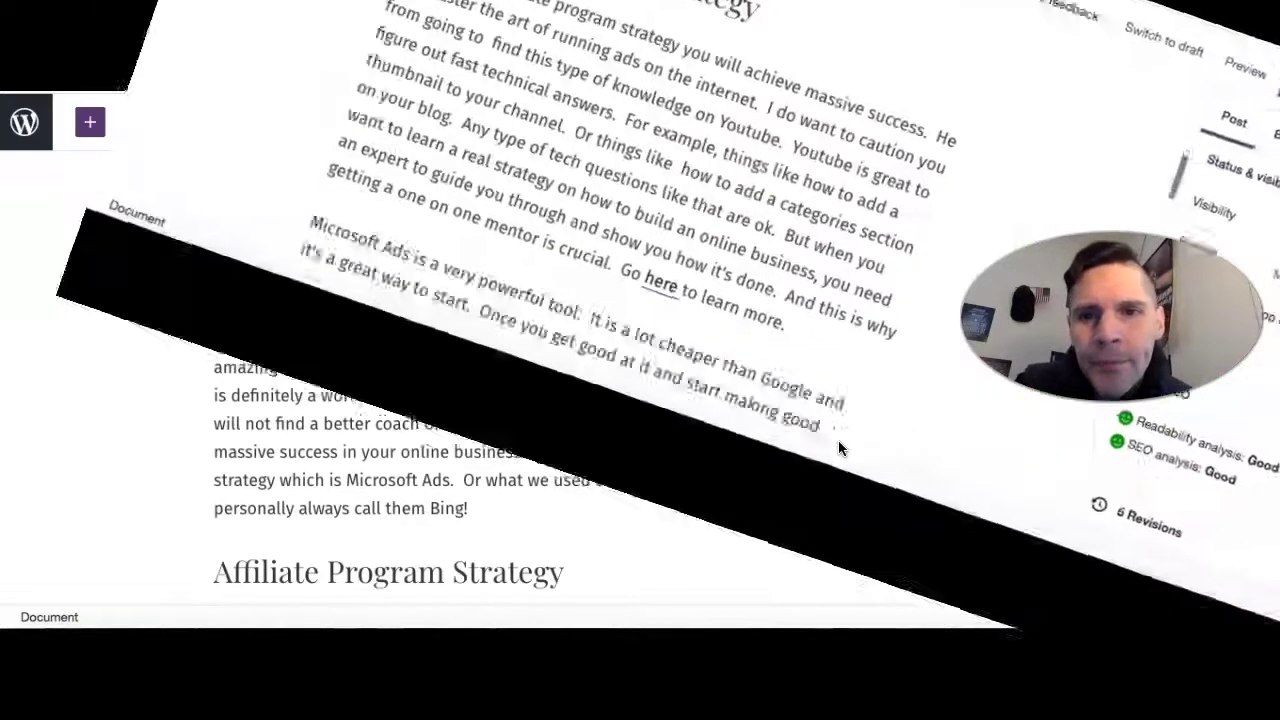
scroll(838, 448, "down", 5)
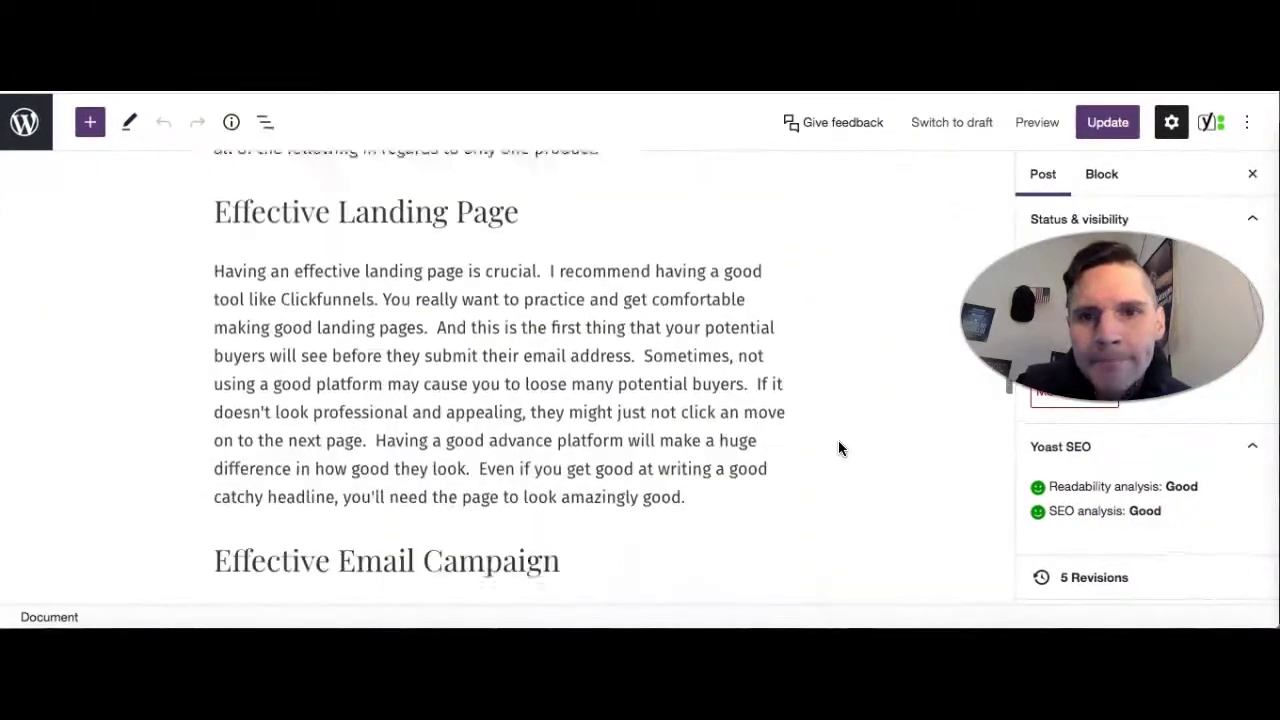
Step: Skim the "Amazon Affiliate Strategy" section and return to the Yoast readability results
scroll(838, 448, "up", 10)
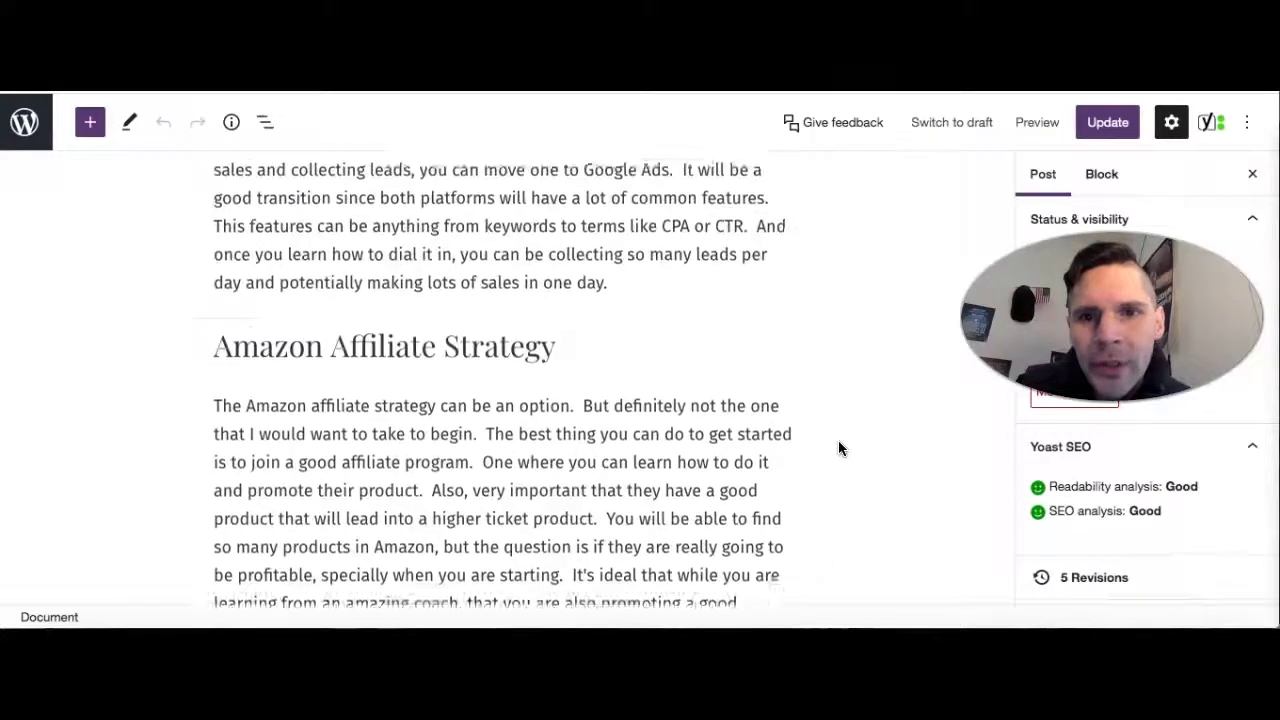
scroll(838, 448, "down", 15)
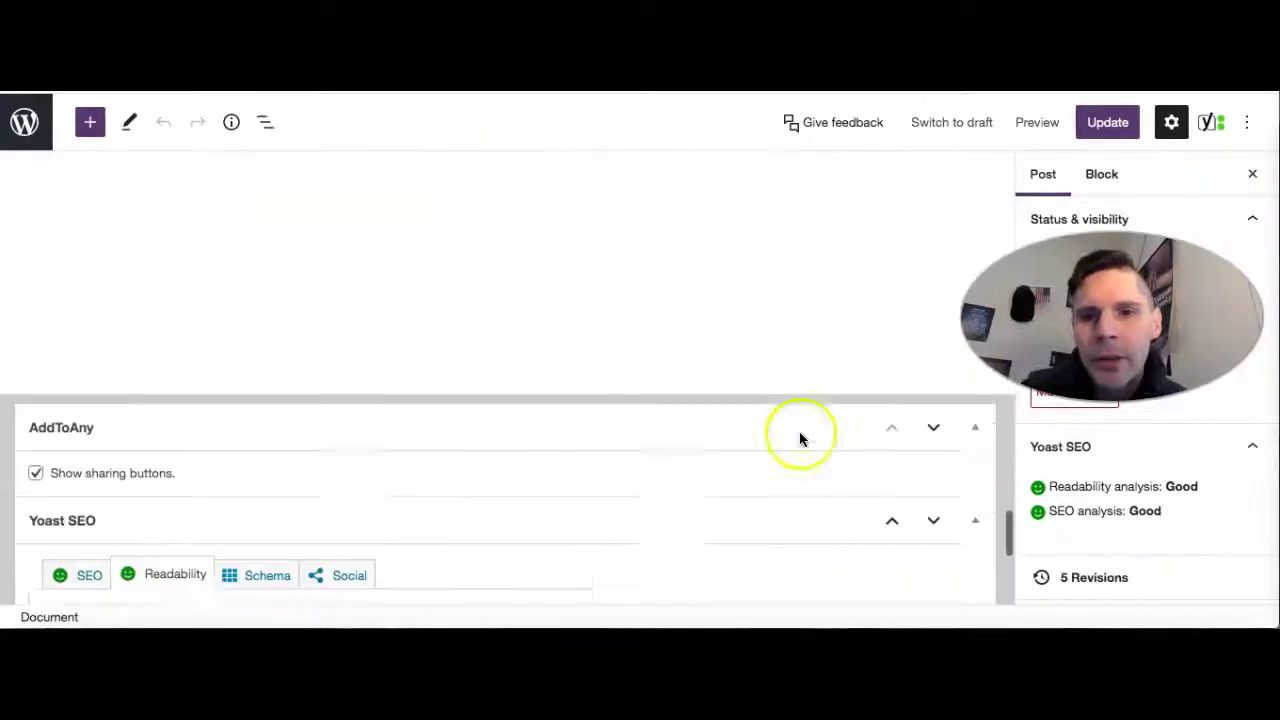
scroll(375, 434, "down", 2)
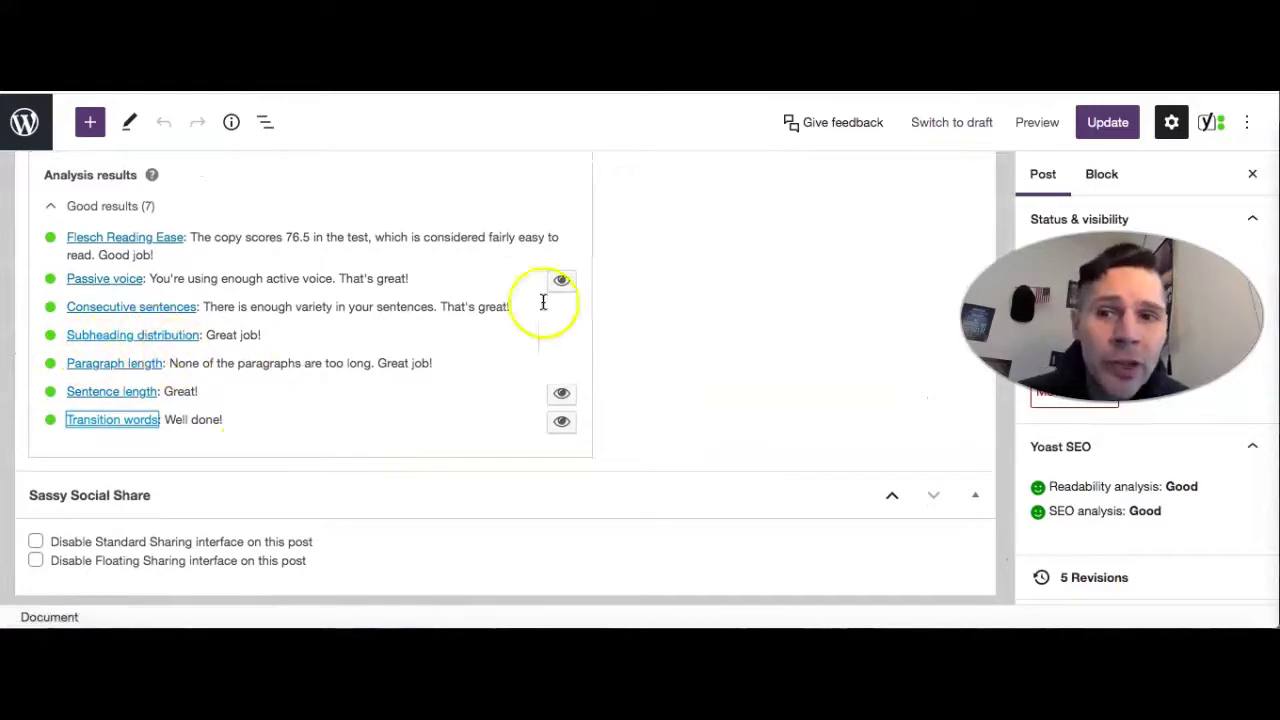
Step: Review the post's title and its opening paragraphs down to the "Affiliate Program Strategy" heading
scroll(727, 285, "up", 15)
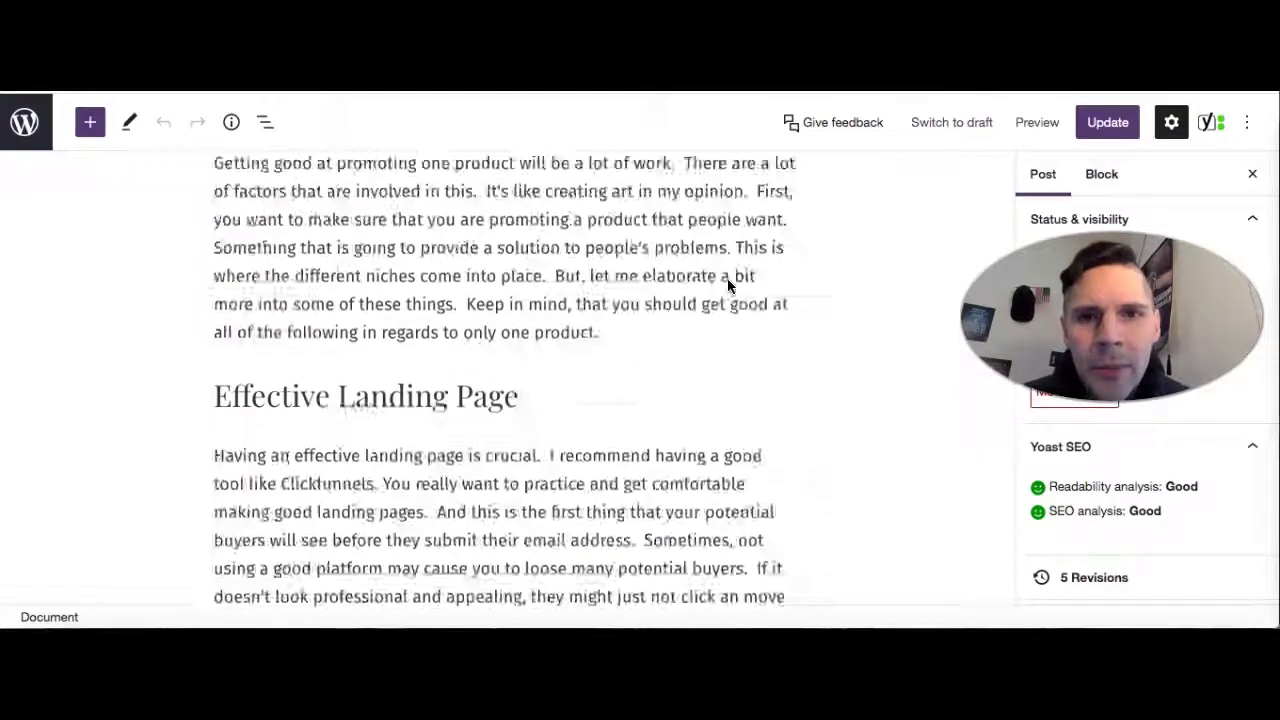
scroll(728, 287, "up", 15)
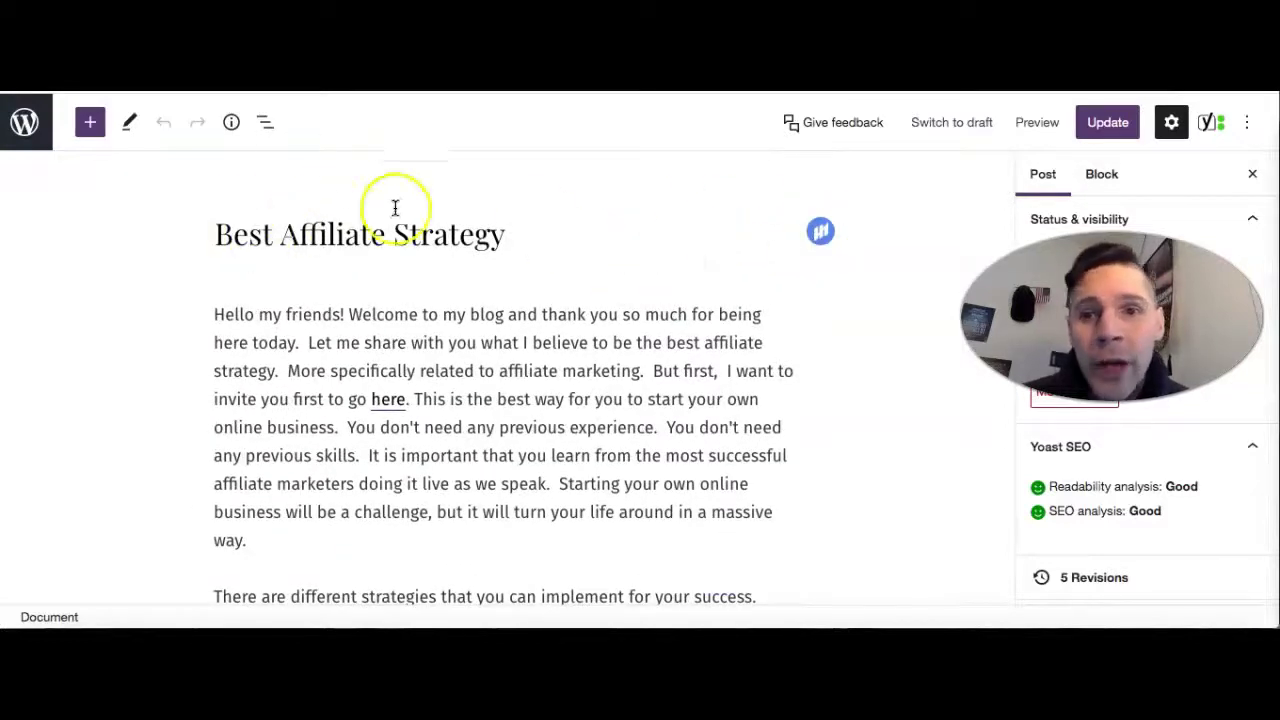
scroll(873, 355, "down", 5)
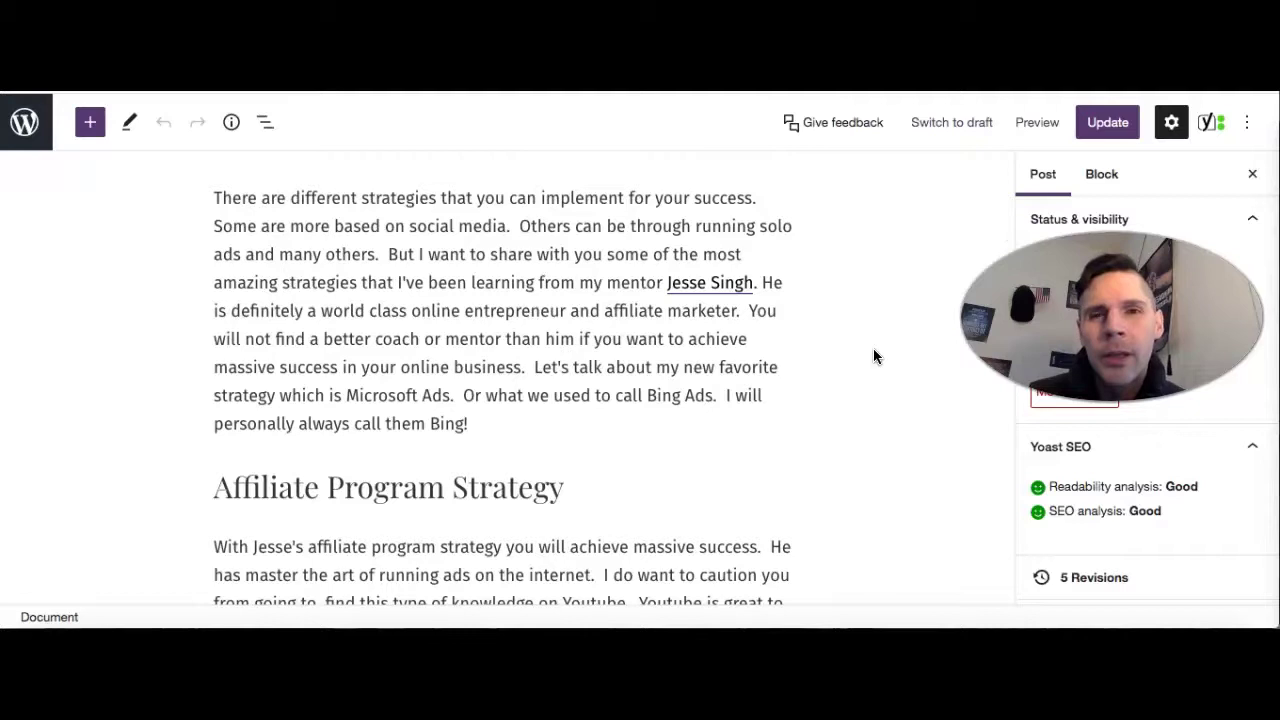
left_click(868, 369)
scroll(868, 375, "up", 5)
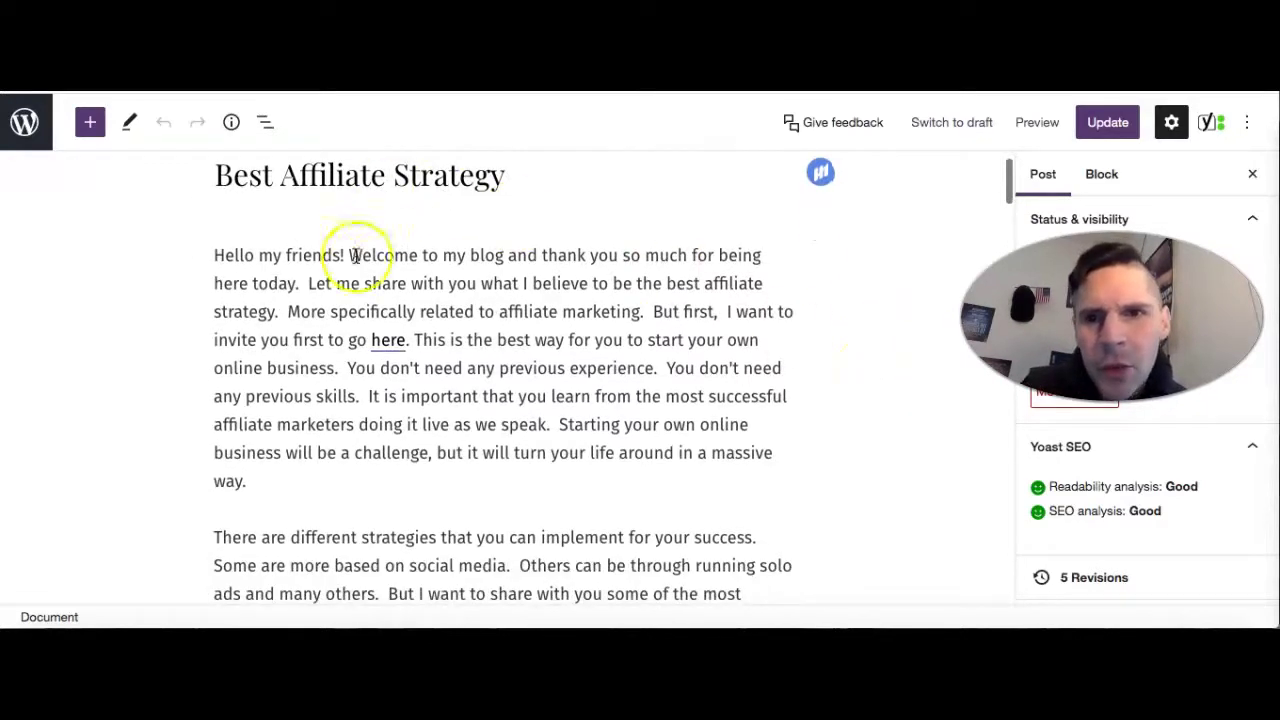
scroll(847, 370, "down", 5)
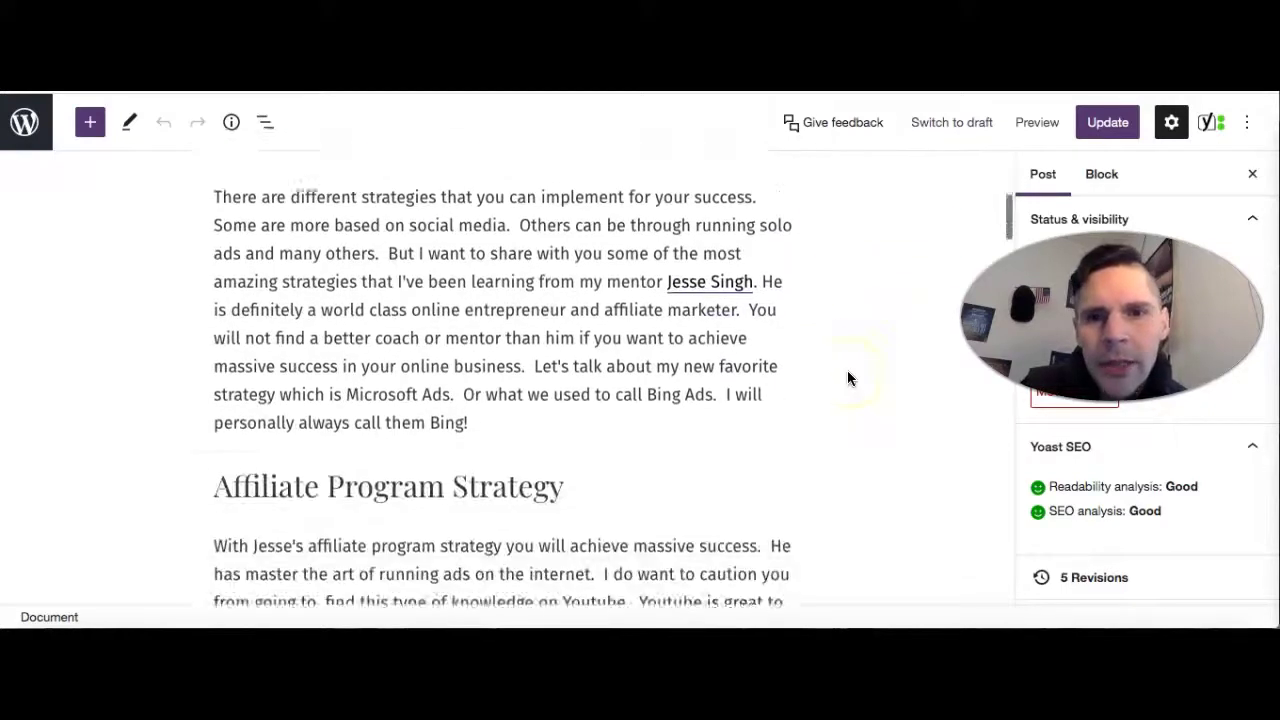
Step: Check the heading level of the "Affiliate Program Strategy", "Amazon Affiliate Strategy" and "Effective Landing Page" subheadings
left_click(488, 466)
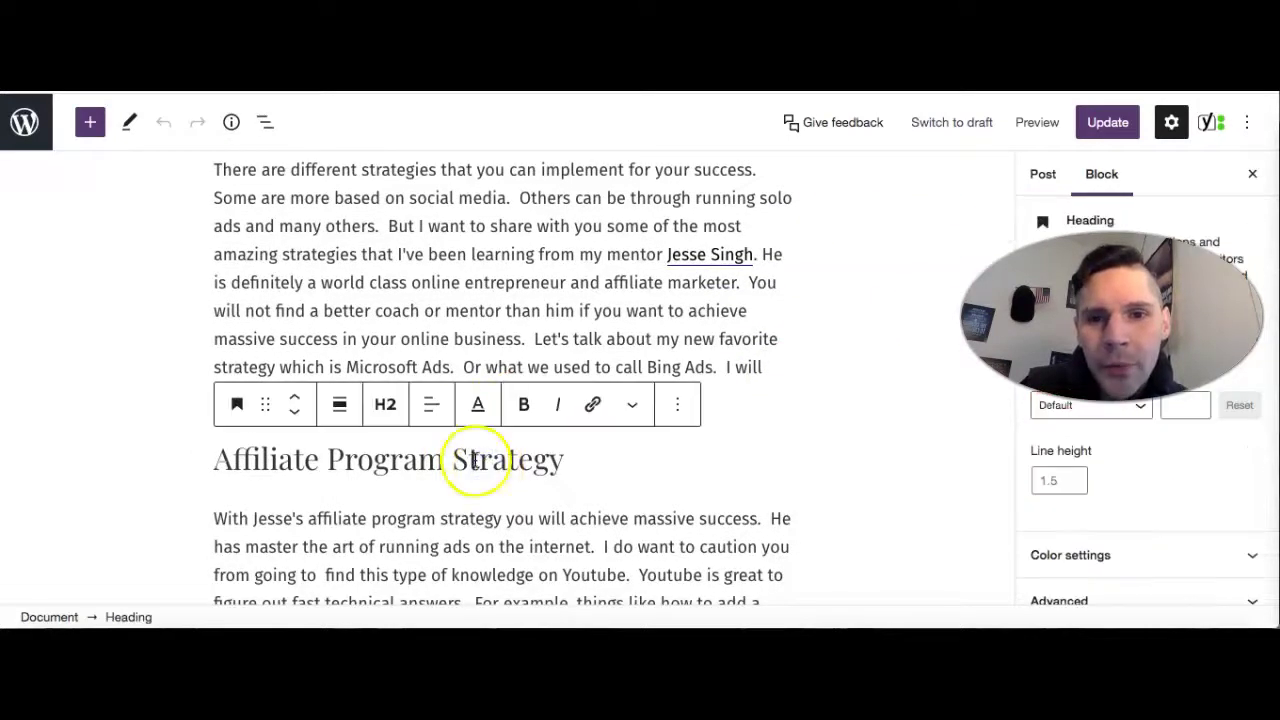
left_click(965, 440)
scroll(870, 478, "down", 10)
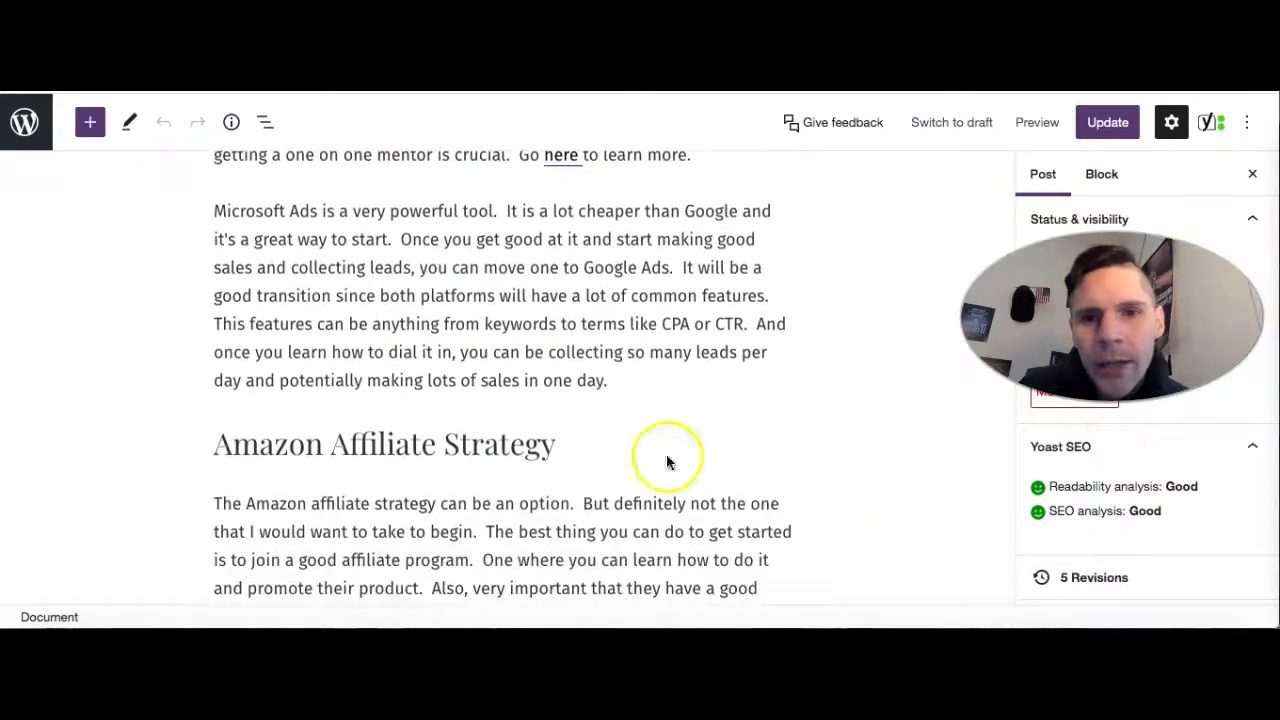
left_click(505, 450)
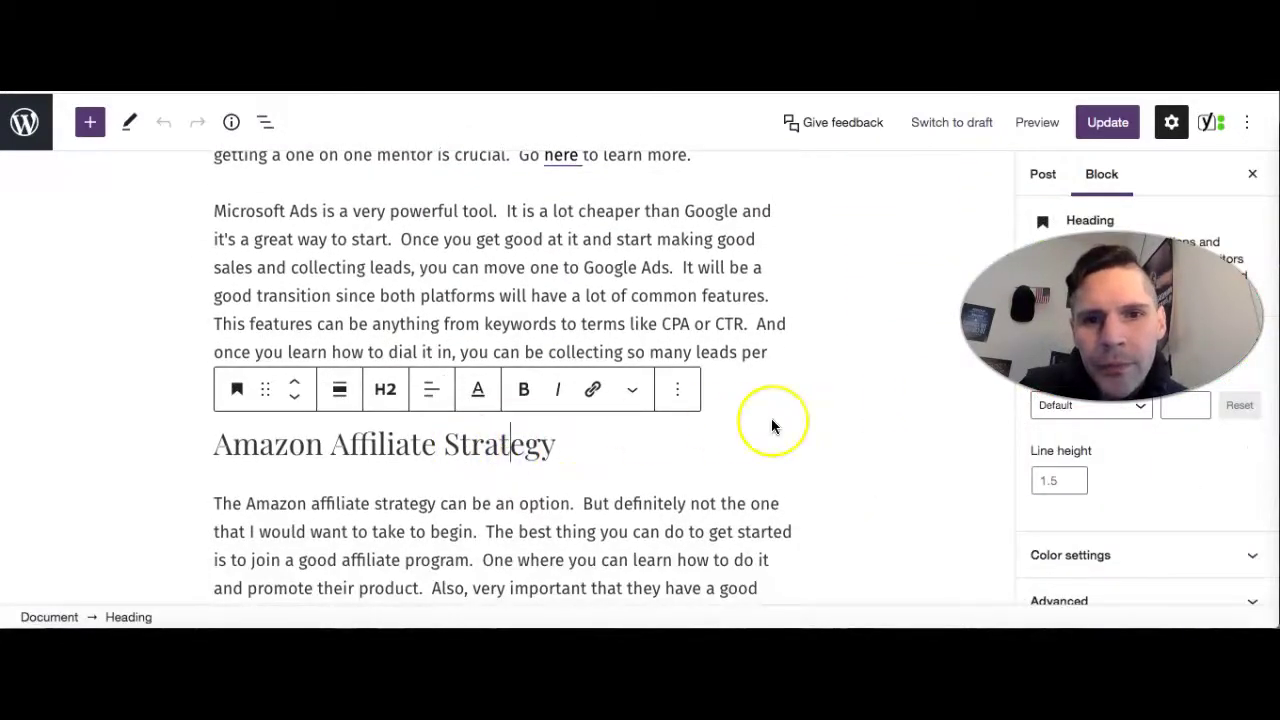
scroll(771, 425, "down", 10)
left_click(488, 452)
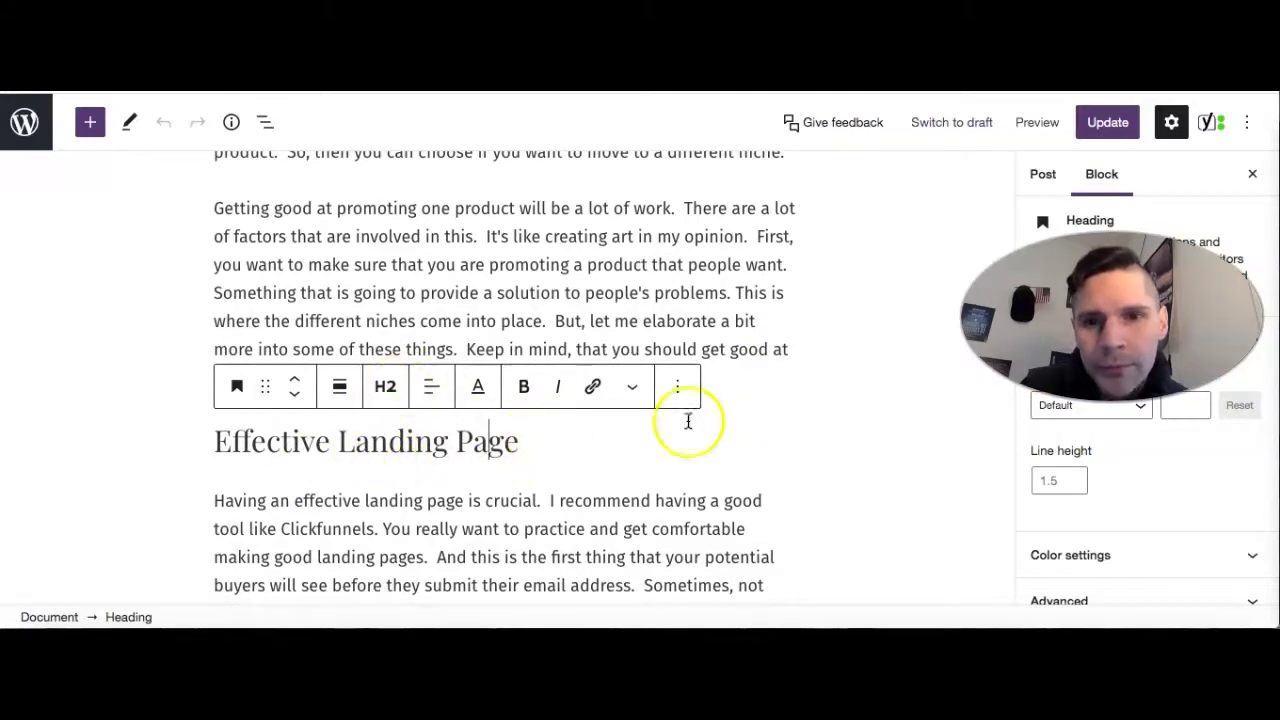
Step: Check the heading level of the "Effective Email Campaign" and "Effective Online Ads" subheadings
scroll(827, 500, "down", 7)
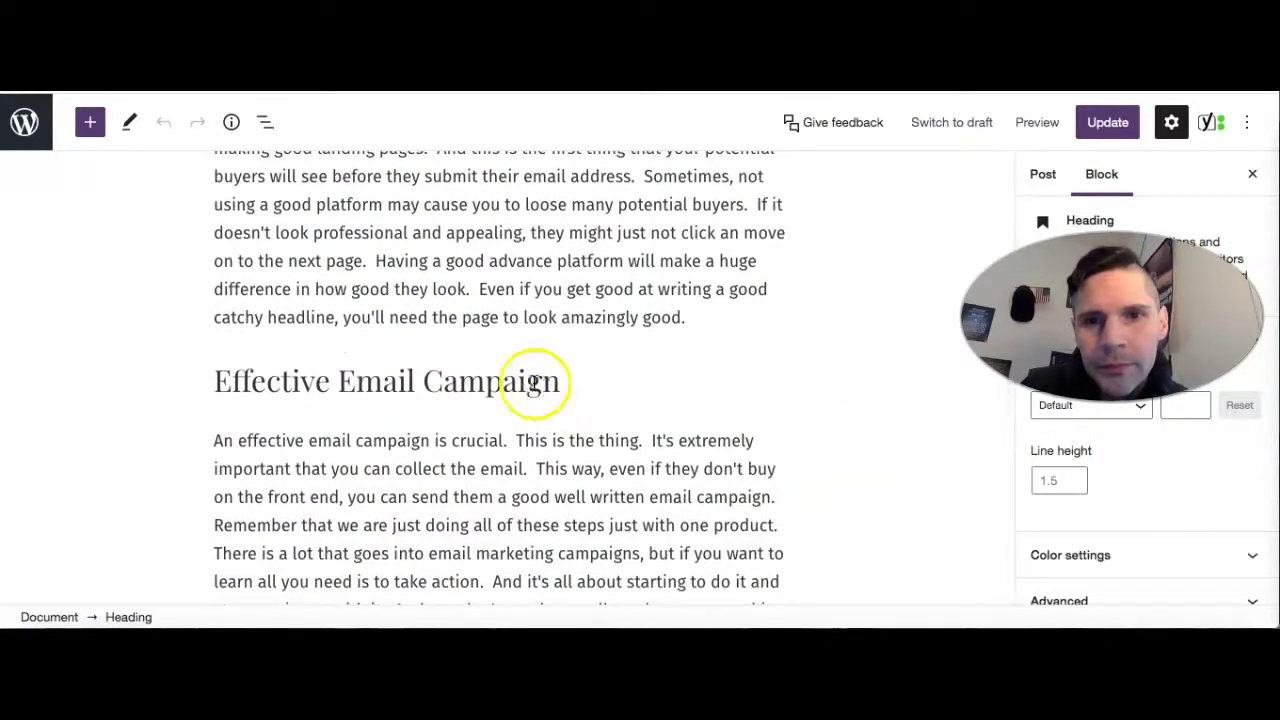
left_click(535, 381)
scroll(857, 443, "down", 3)
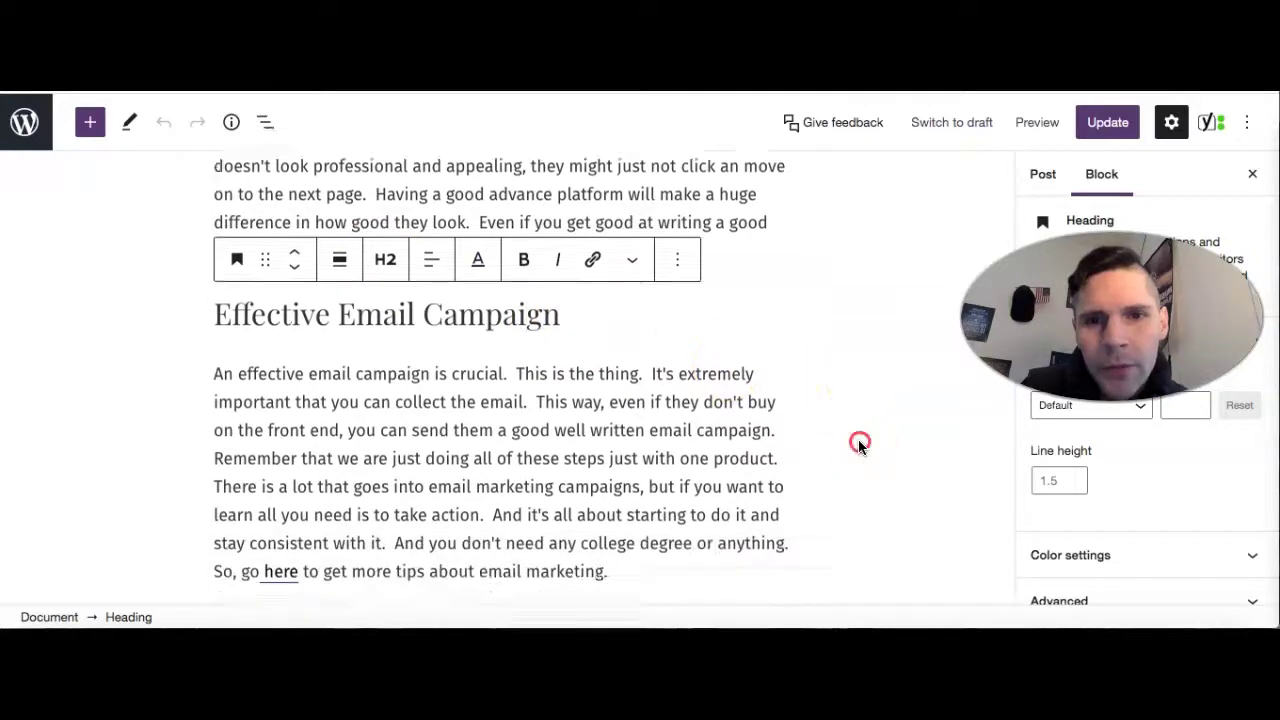
right_click(858, 443)
left_click(469, 548)
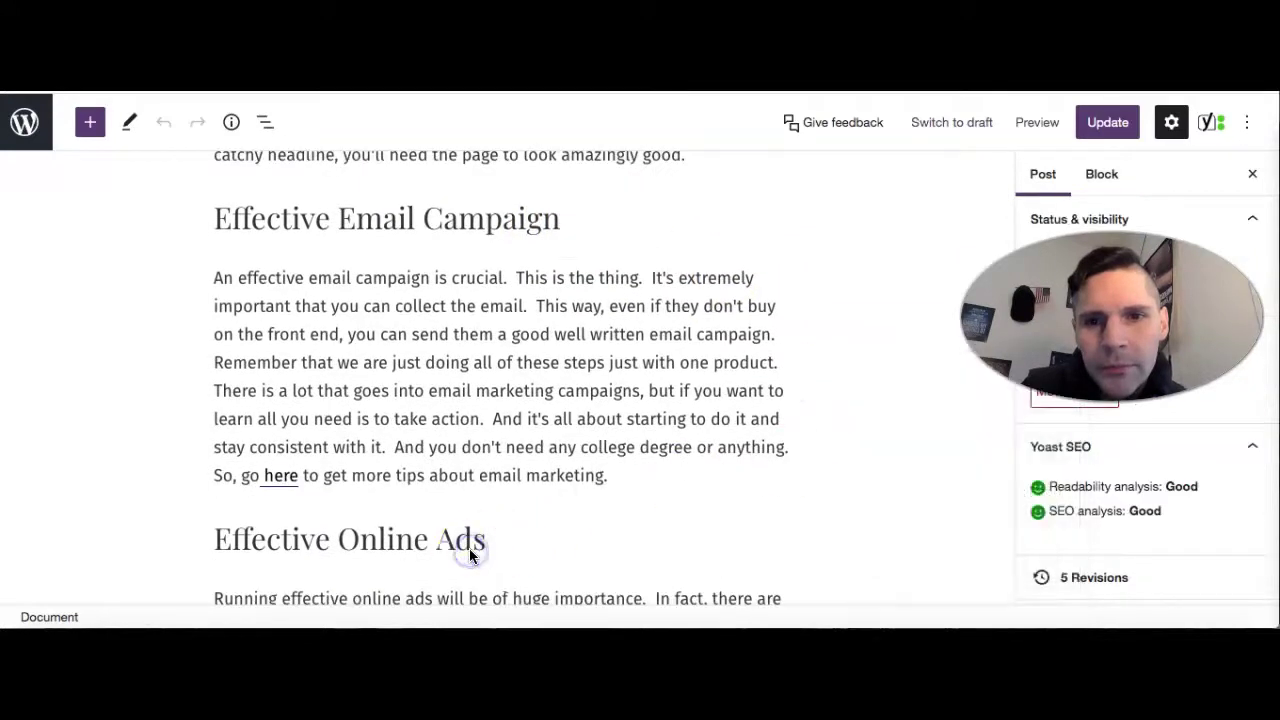
left_click(469, 548)
scroll(915, 429, "down", 10)
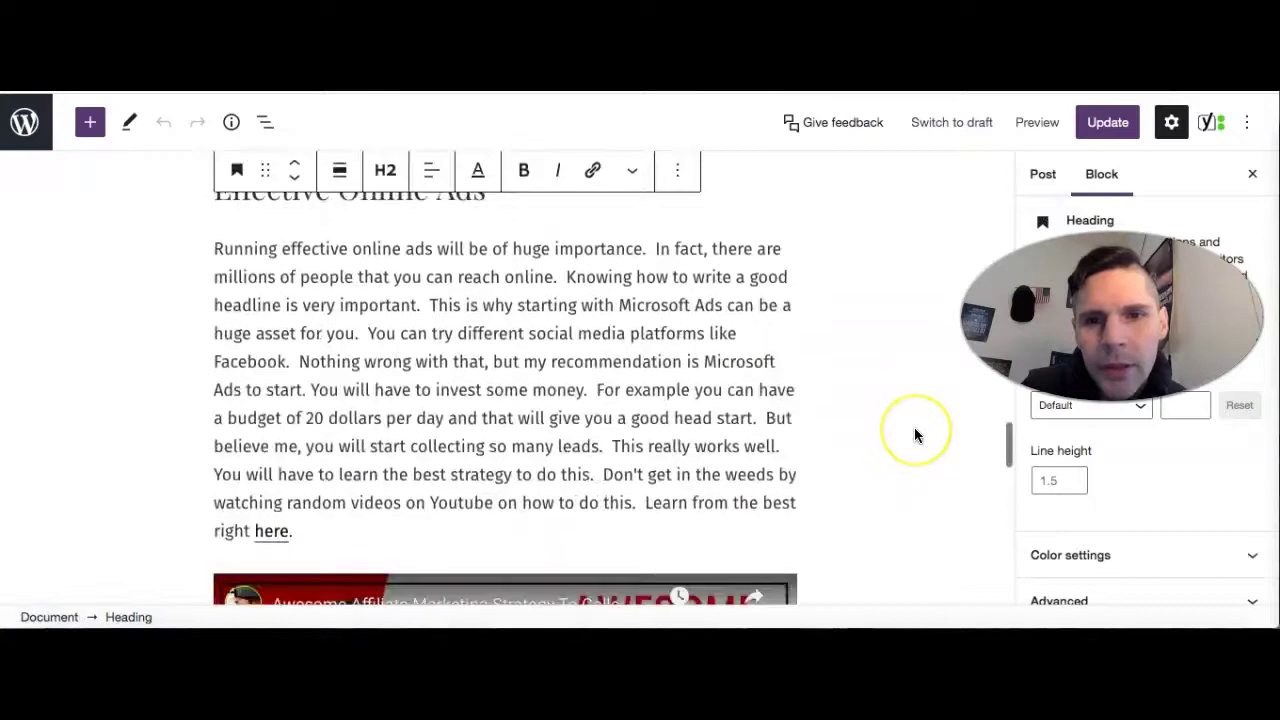
Step: Look back at the "Amazon Affiliate Strategy" text and forward again to the "Effective Email Campaign" section
scroll(914, 428, "up", 15)
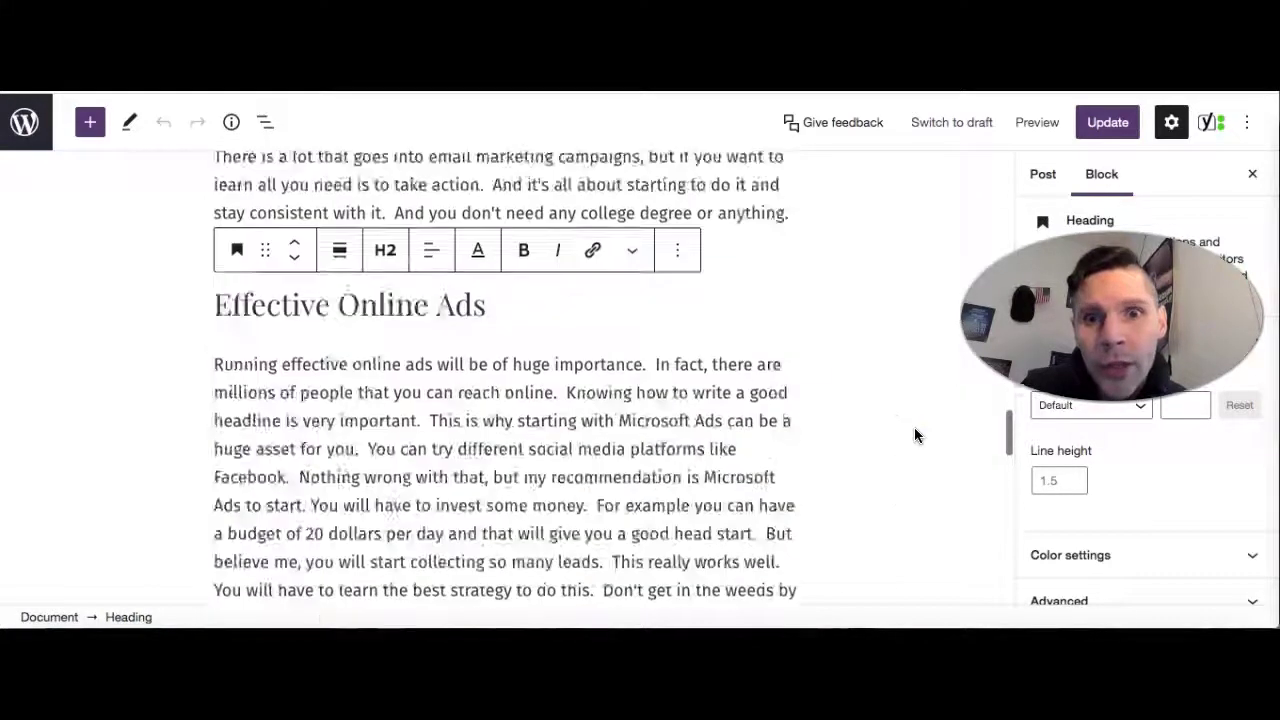
scroll(914, 427, "up", 2)
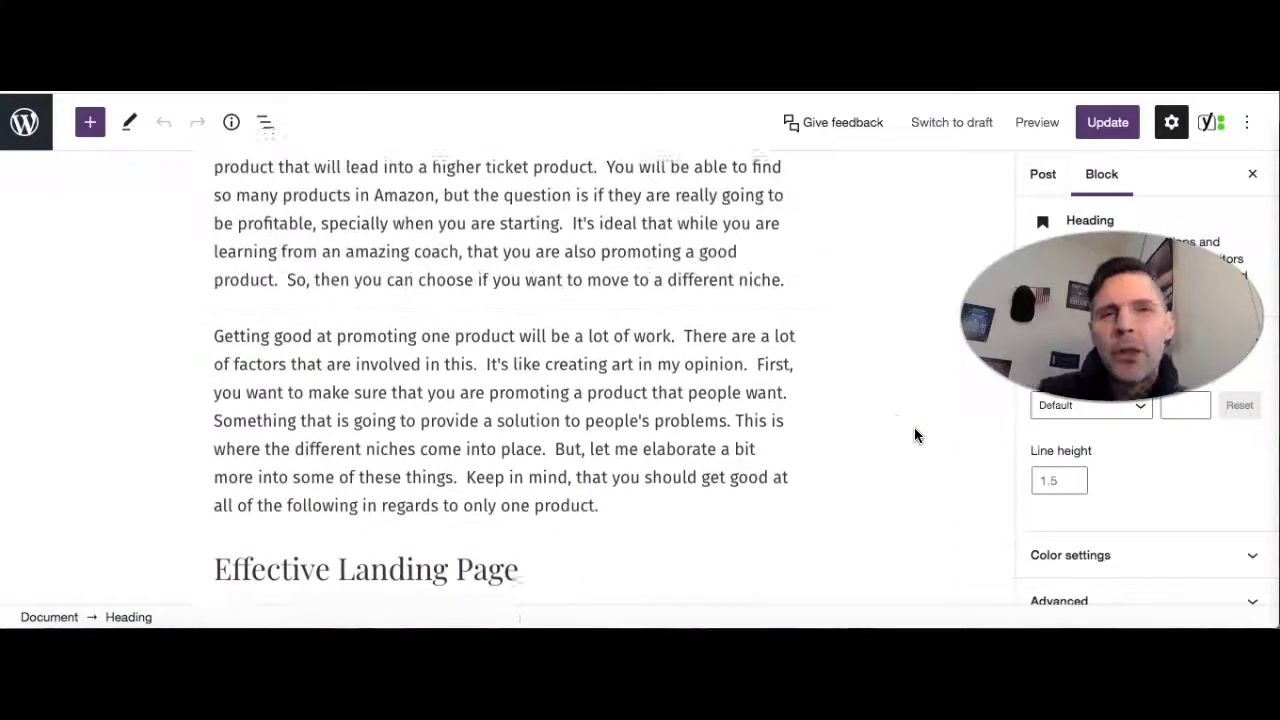
left_click(910, 425)
scroll(903, 405, "down", 3)
scroll(903, 405, "down", 5)
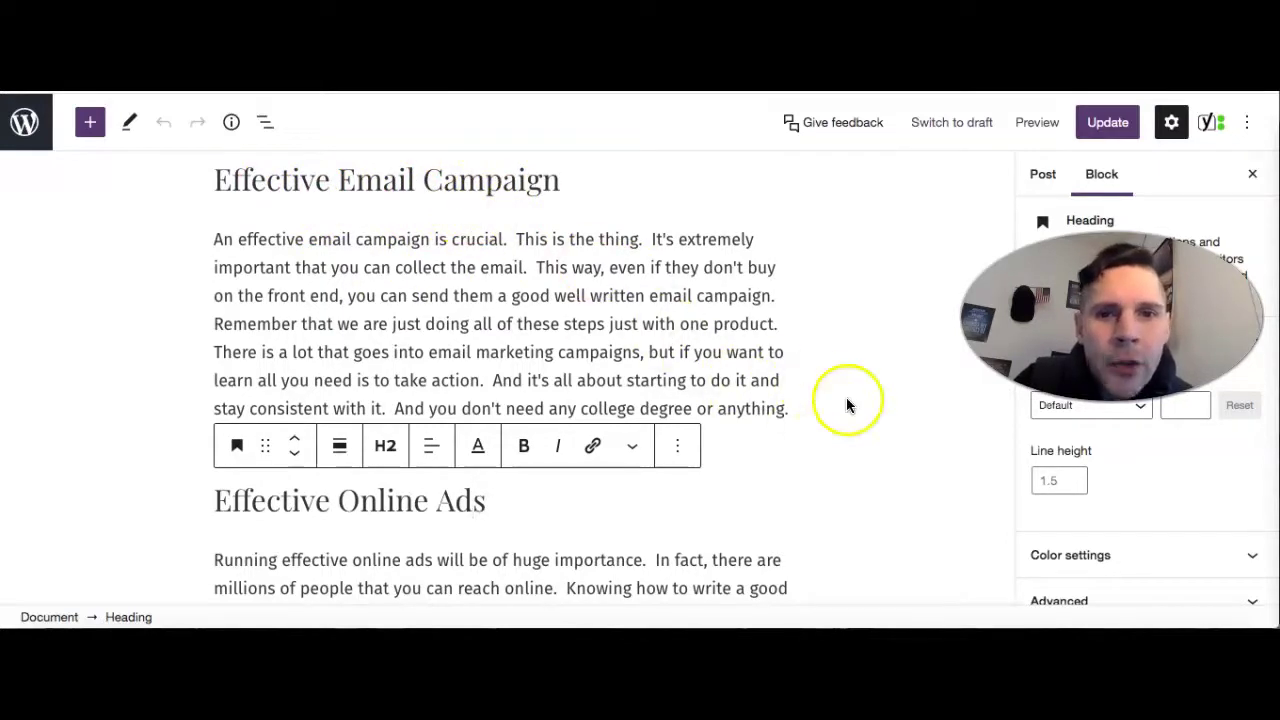
Step: Add a paragraph block reading "Aweber Autoresponder" between the email campaign text and the "Effective Online Ads" heading
scroll(840, 402, "down", 1)
left_click(814, 418)
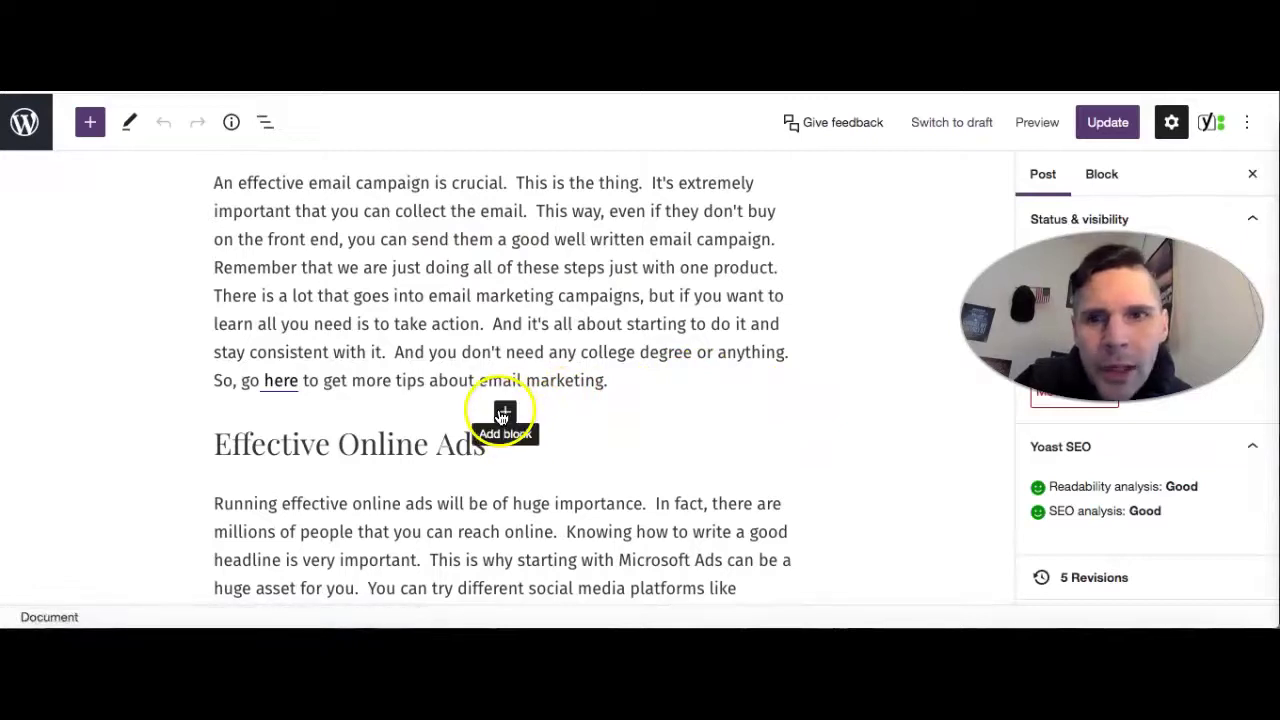
left_click(503, 413)
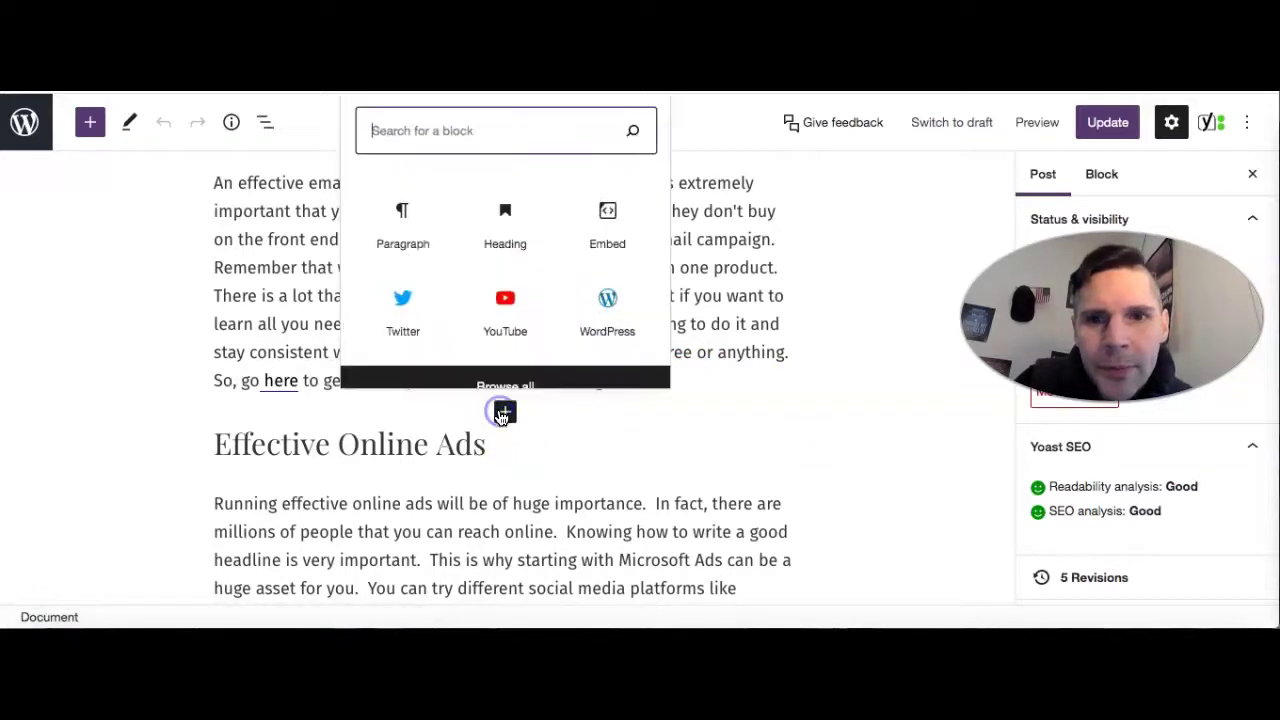
left_click(402, 230)
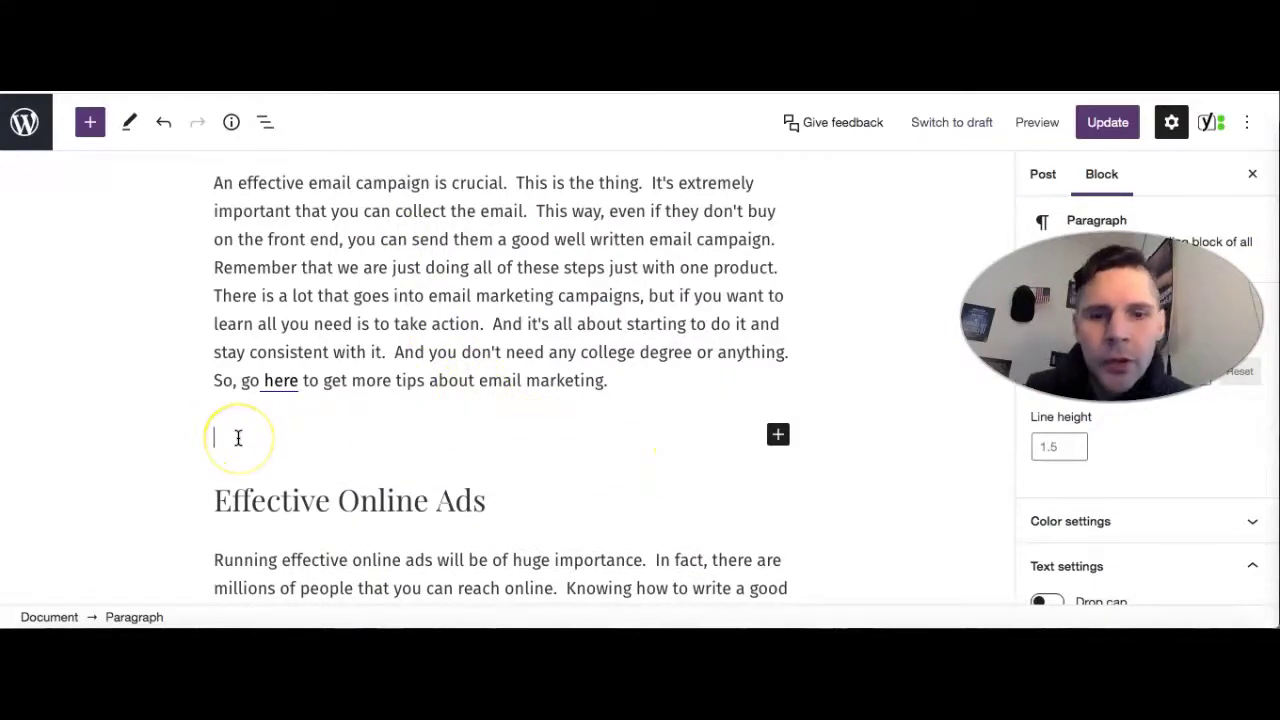
scroll(237, 432, "up", 1)
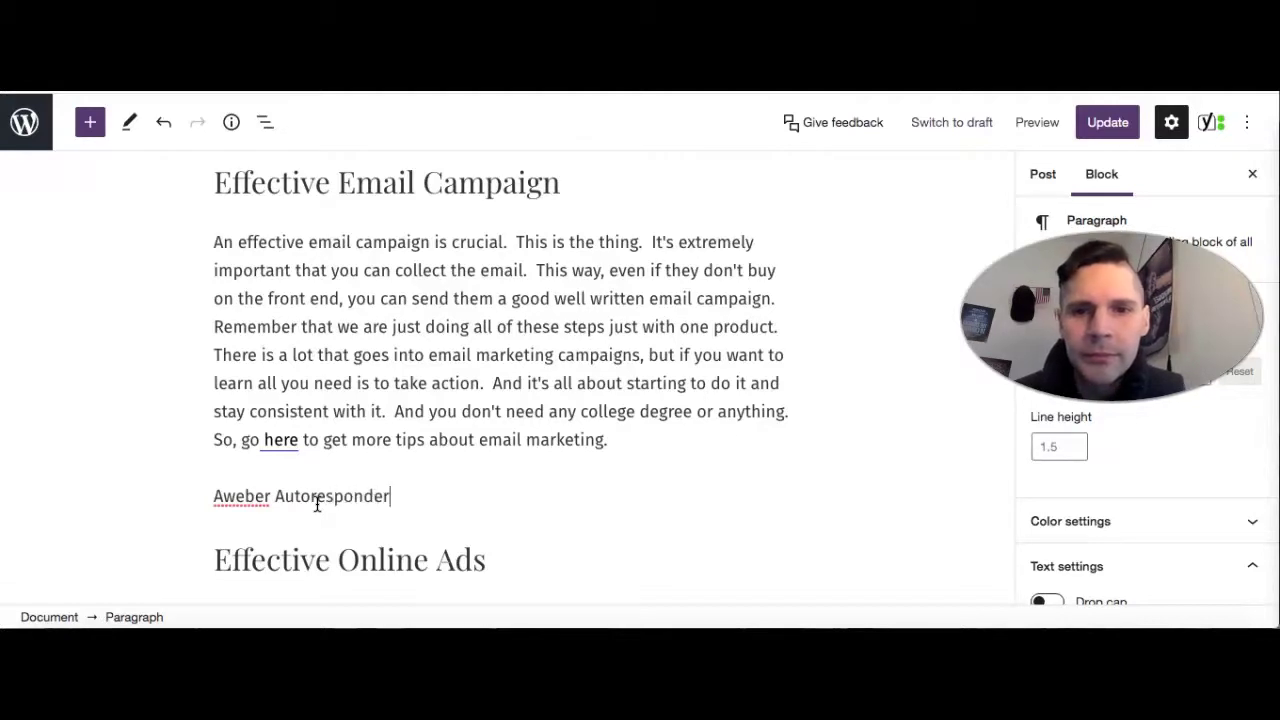
Step: Add a paragraph below "Aweber Autoresponder" reading "This amazing tool with allow you to"
key("Return")
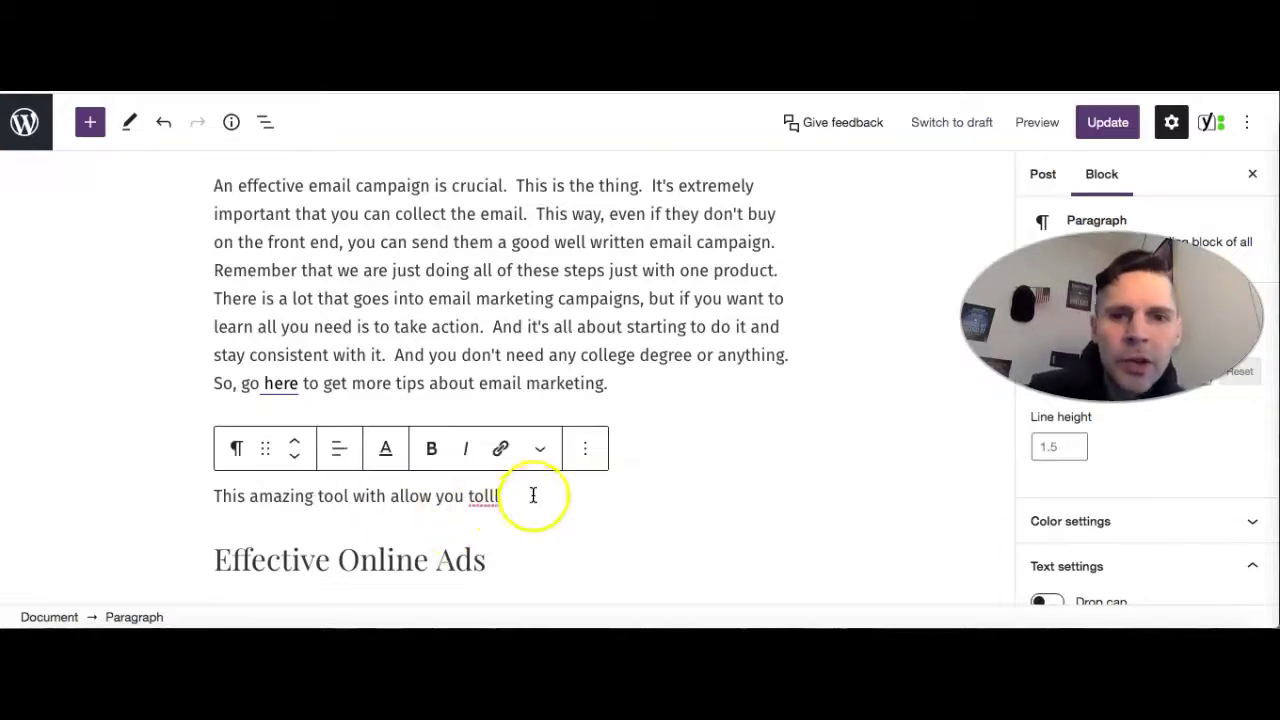
left_click(507, 498)
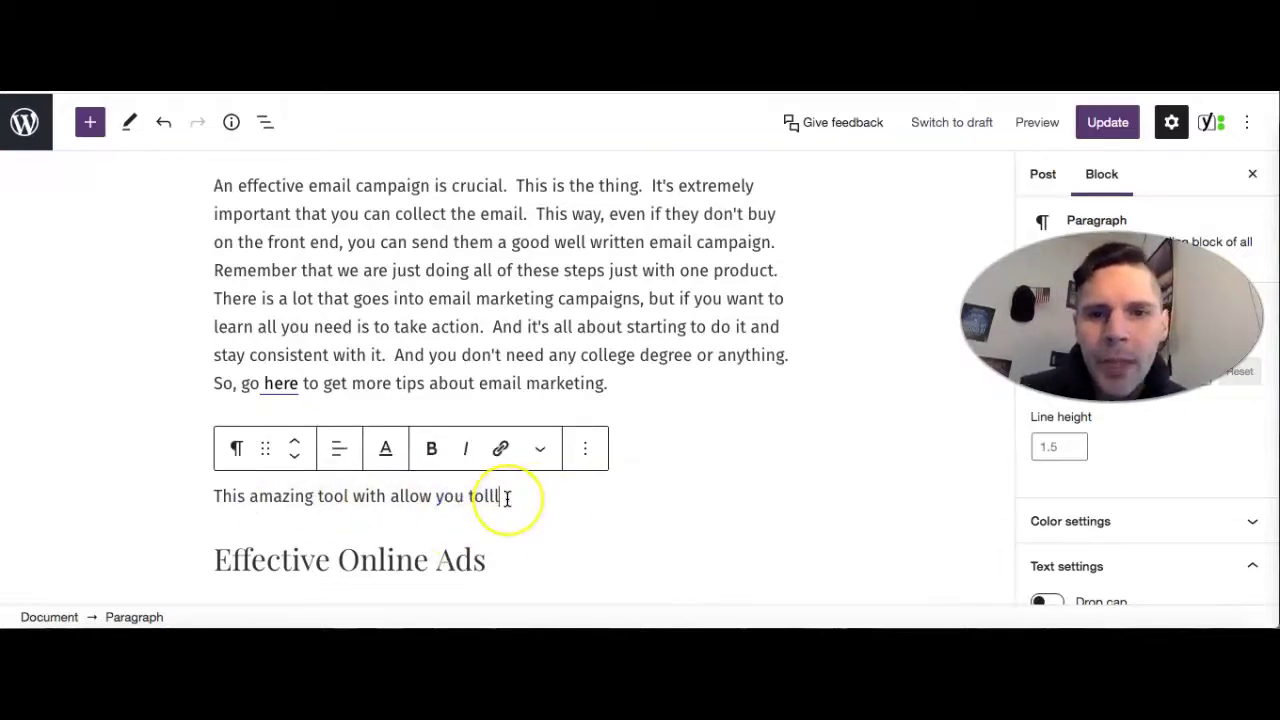
key("BackSpace")
key("BackSpace")
key("BackSpace")
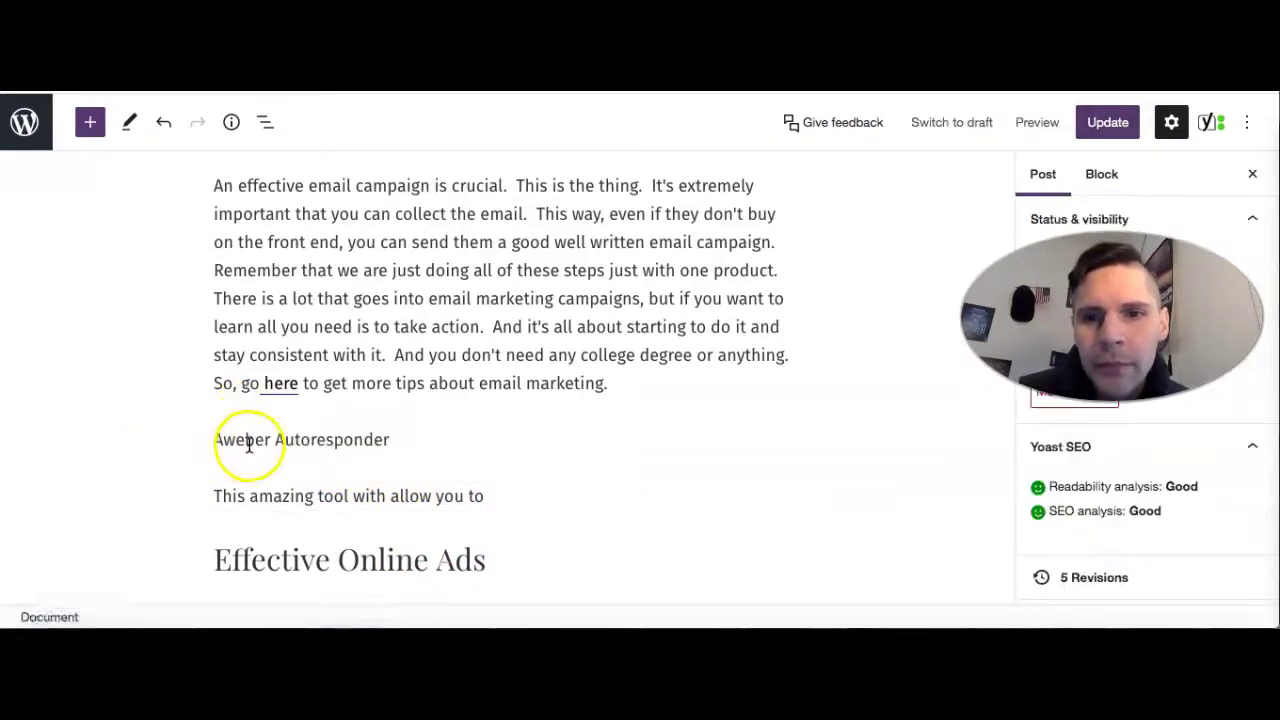
Step: Turn the "Aweber Autoresponder" paragraph into a level 3 heading
left_click(250, 442)
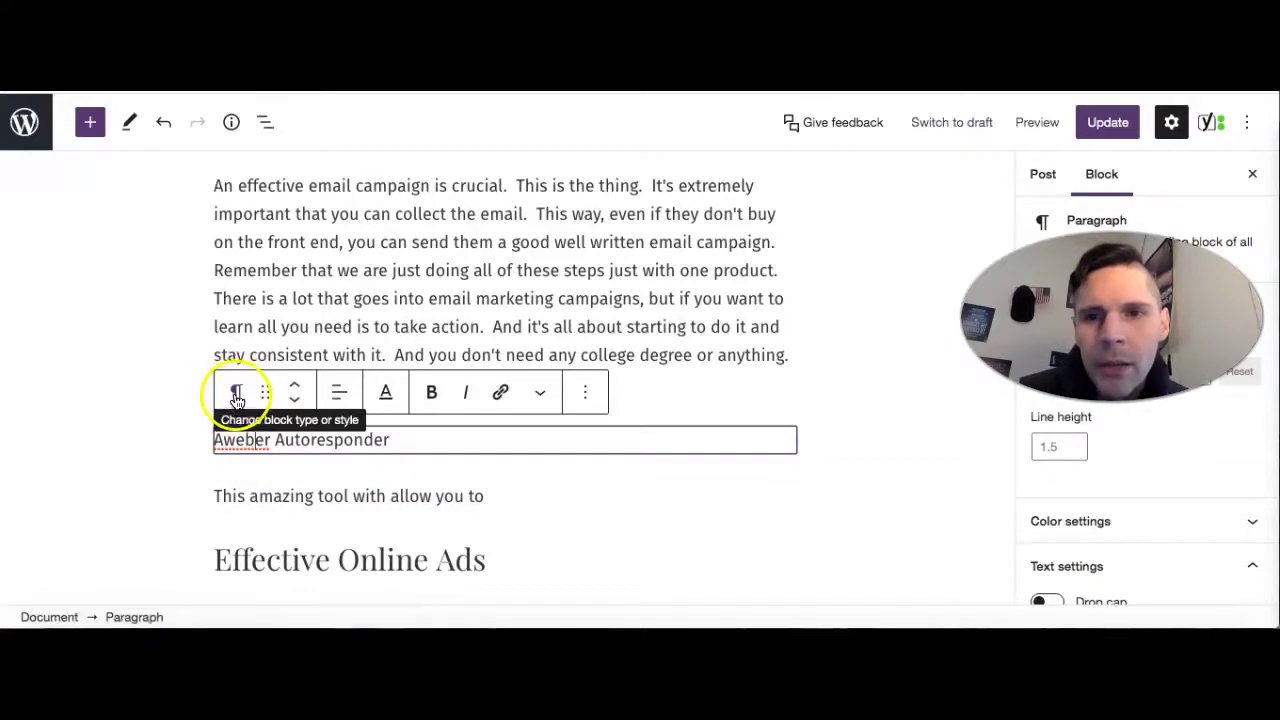
left_click(236, 396)
scroll(337, 262, "up", 5)
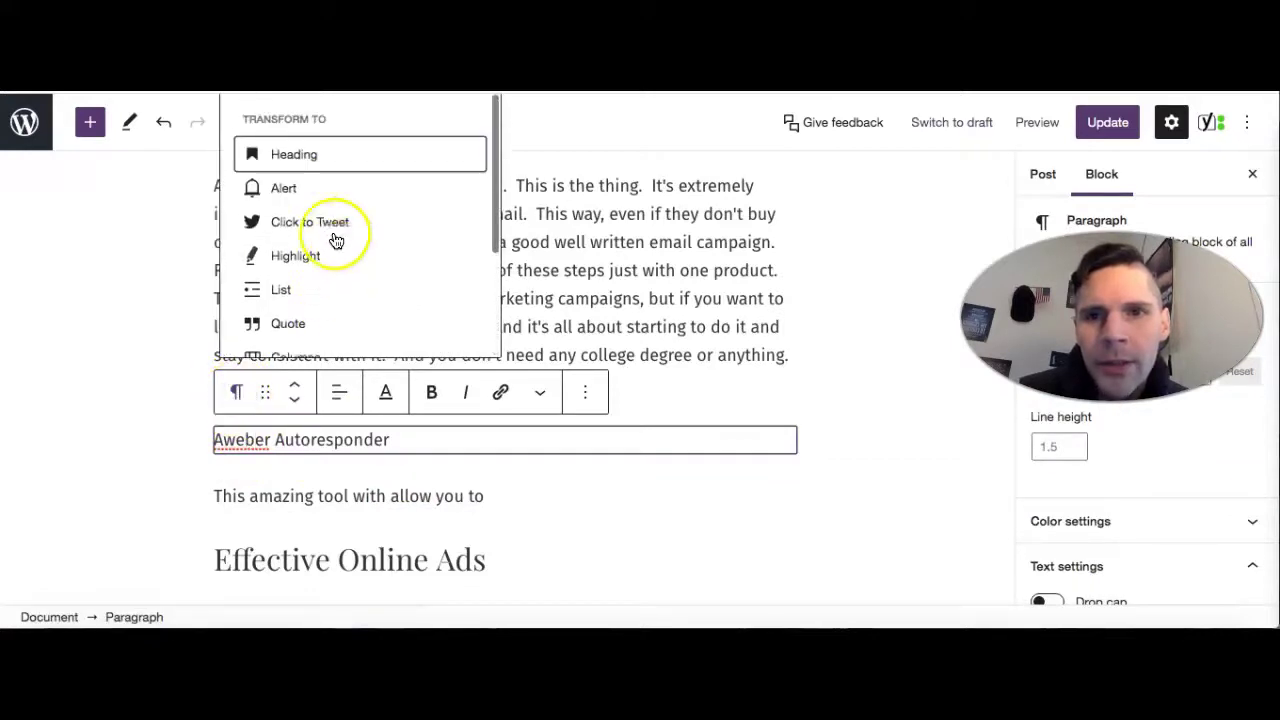
left_click(312, 155)
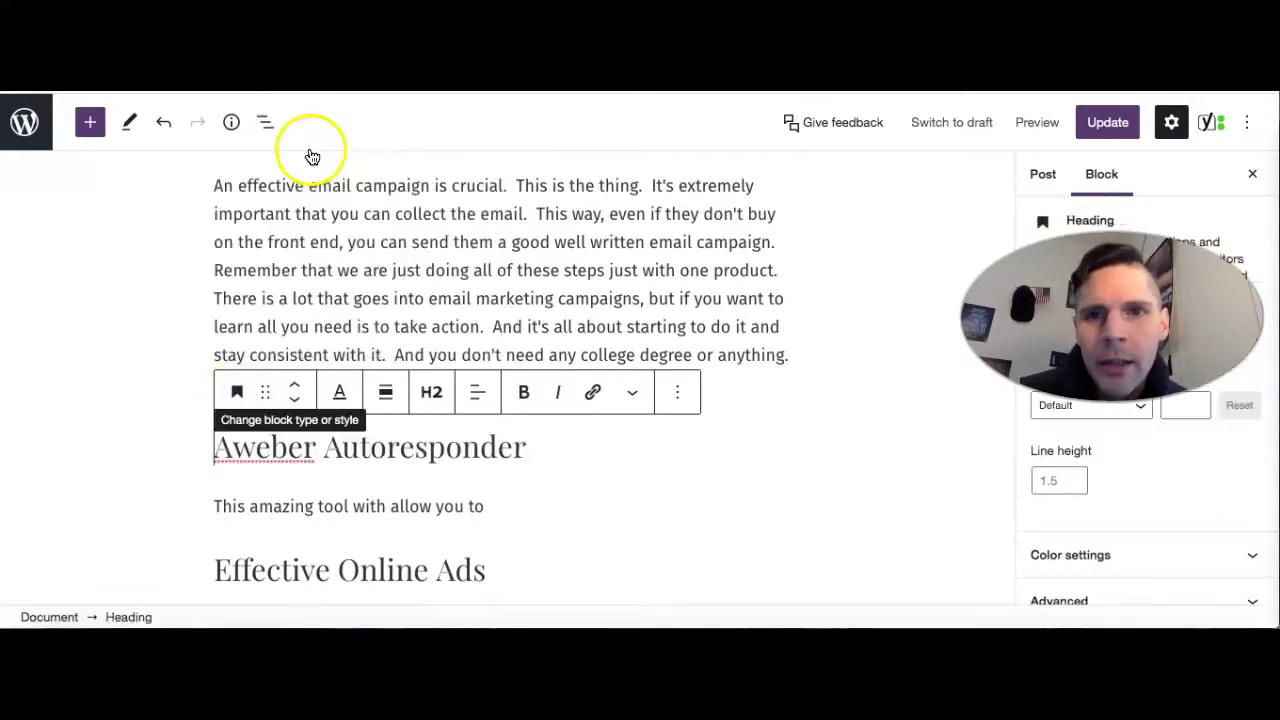
left_click(430, 393)
left_click(499, 449)
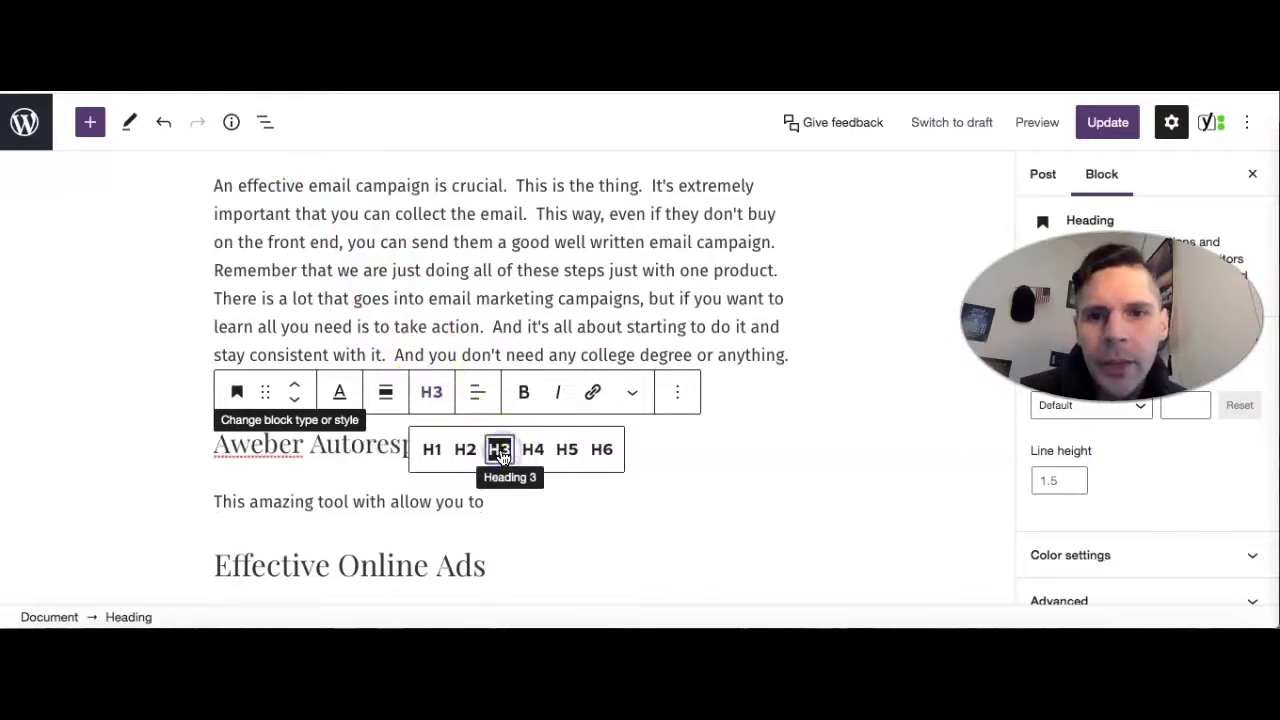
left_click(818, 453)
Step: Delete the "Aweber Autoresponder" heading and the sample paragraph beneath it from the email campaign section
scroll(605, 320, "up", 2)
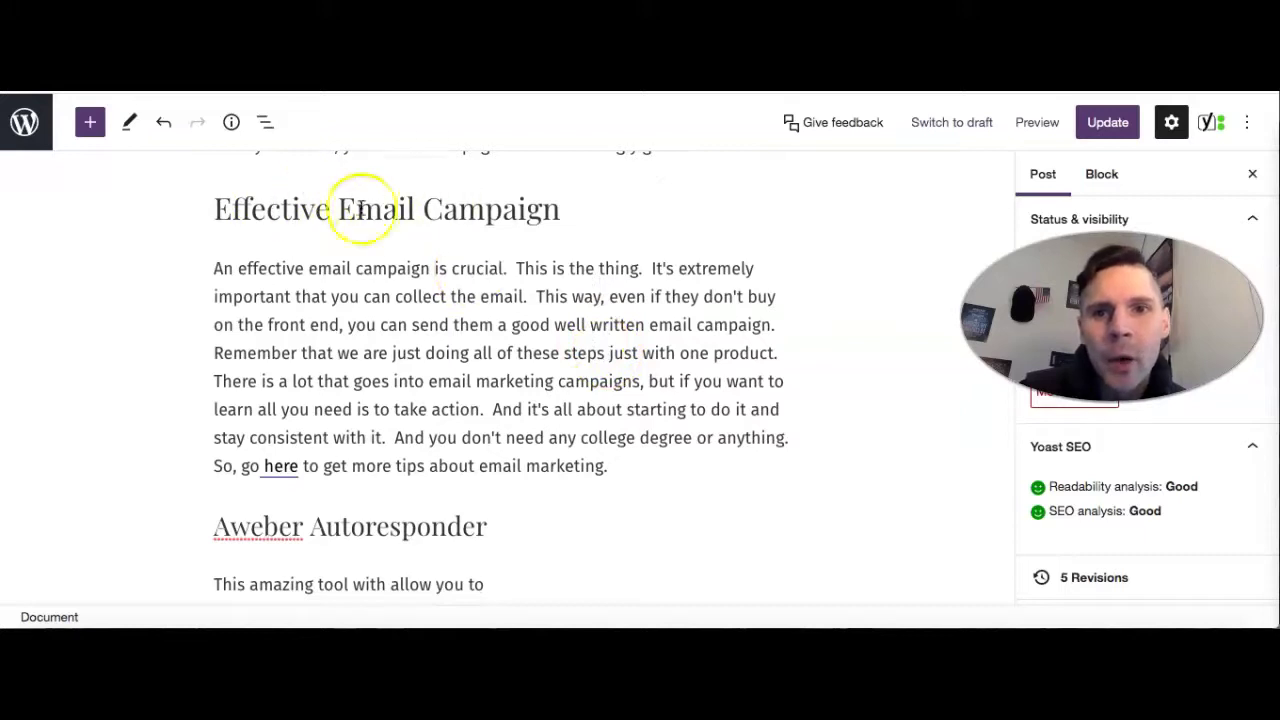
scroll(579, 498, "down", 1)
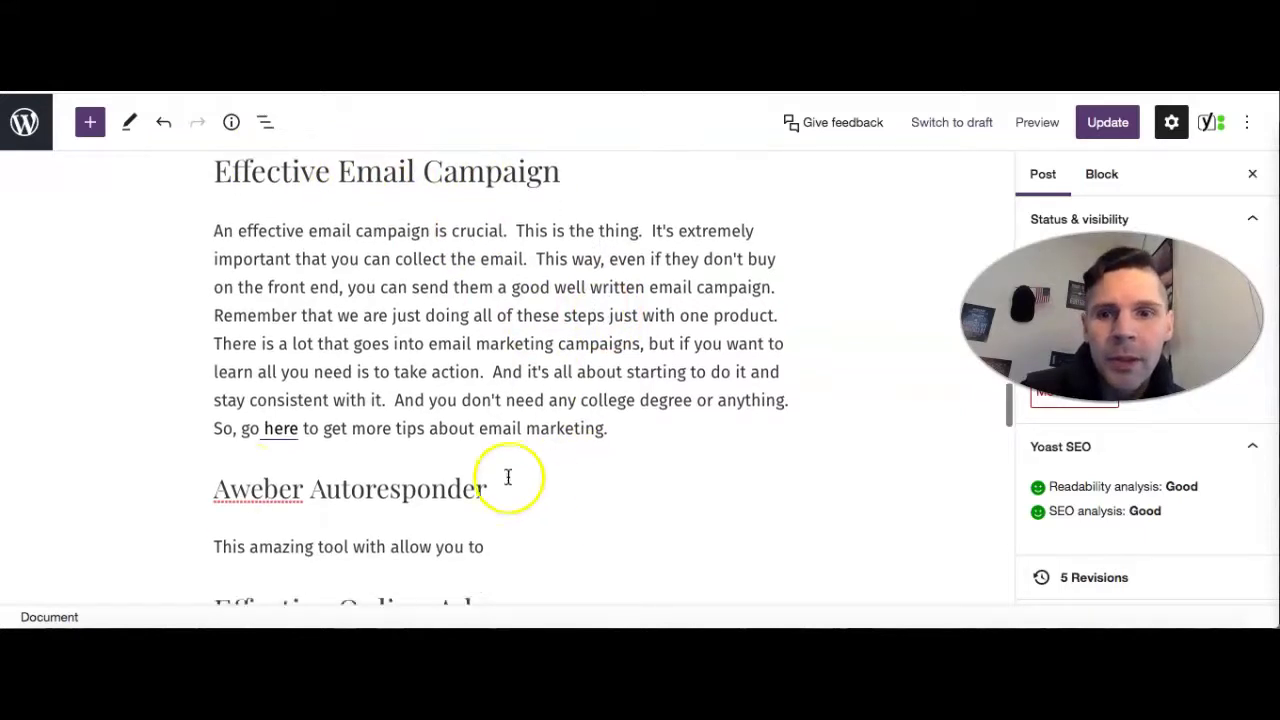
left_click(230, 495)
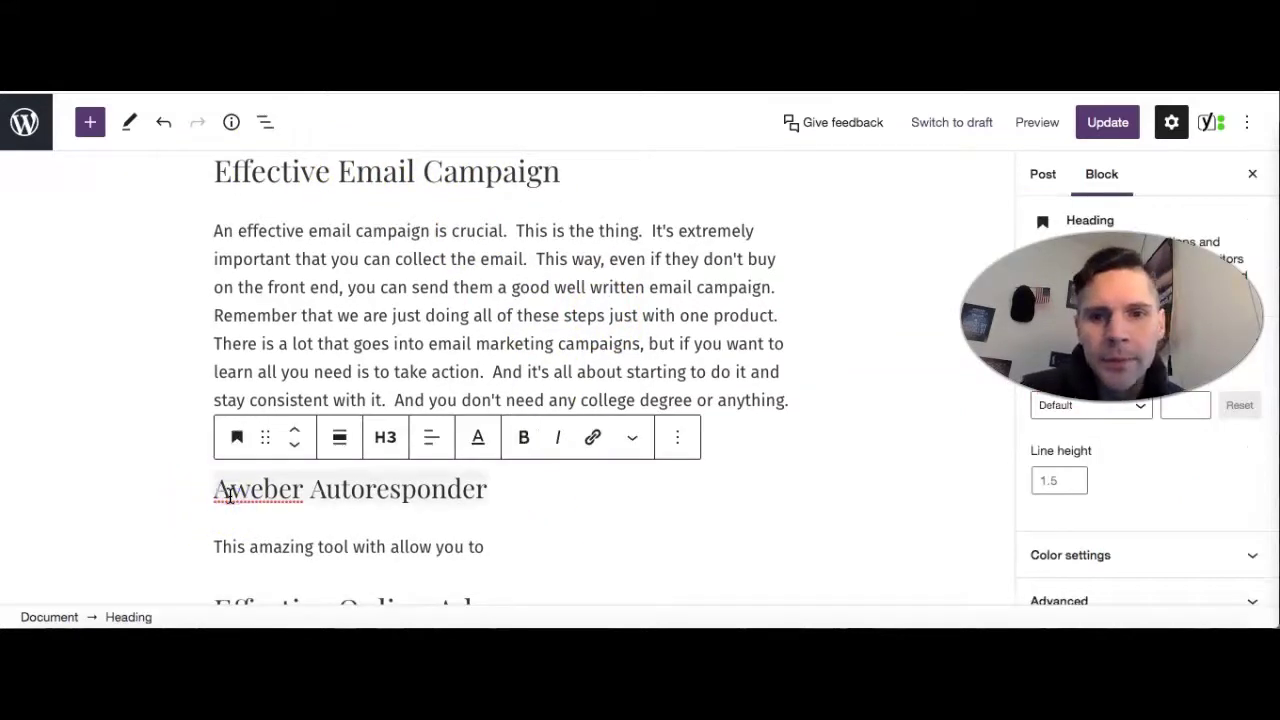
key("BackSpace")
left_click(447, 547)
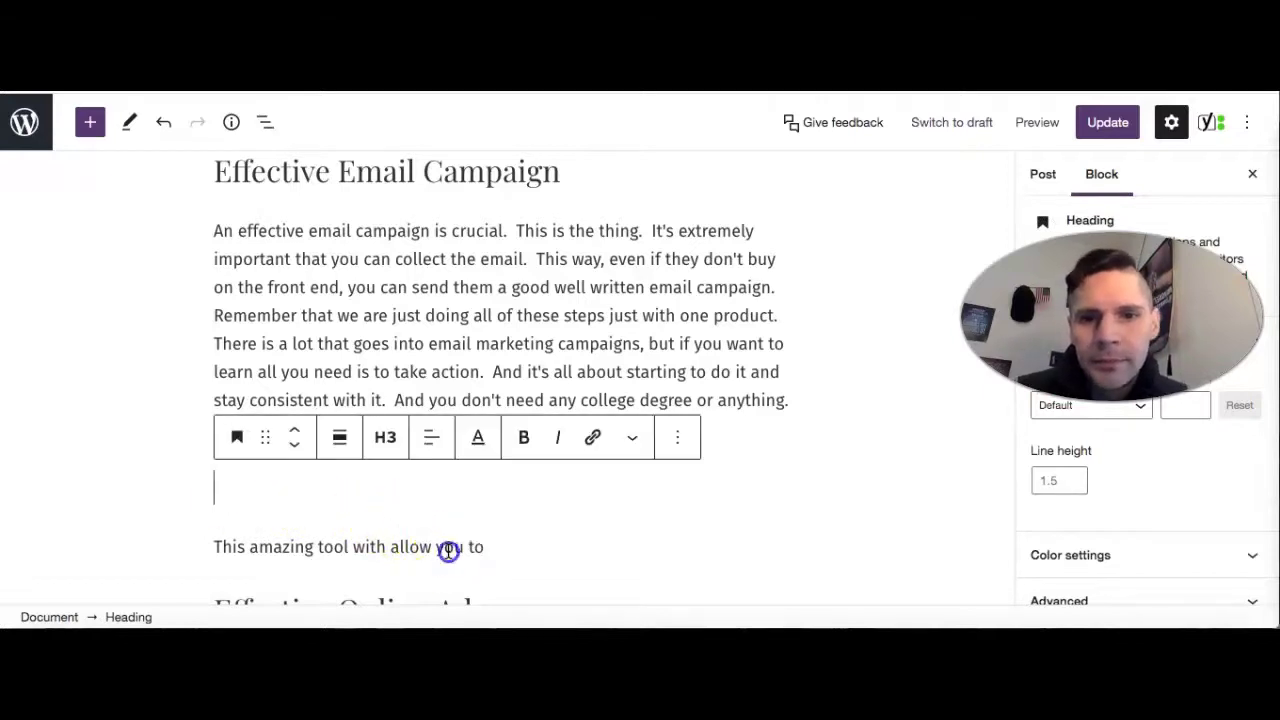
key("ctrl+a")
key("BackSpace")
key("BackSpace")
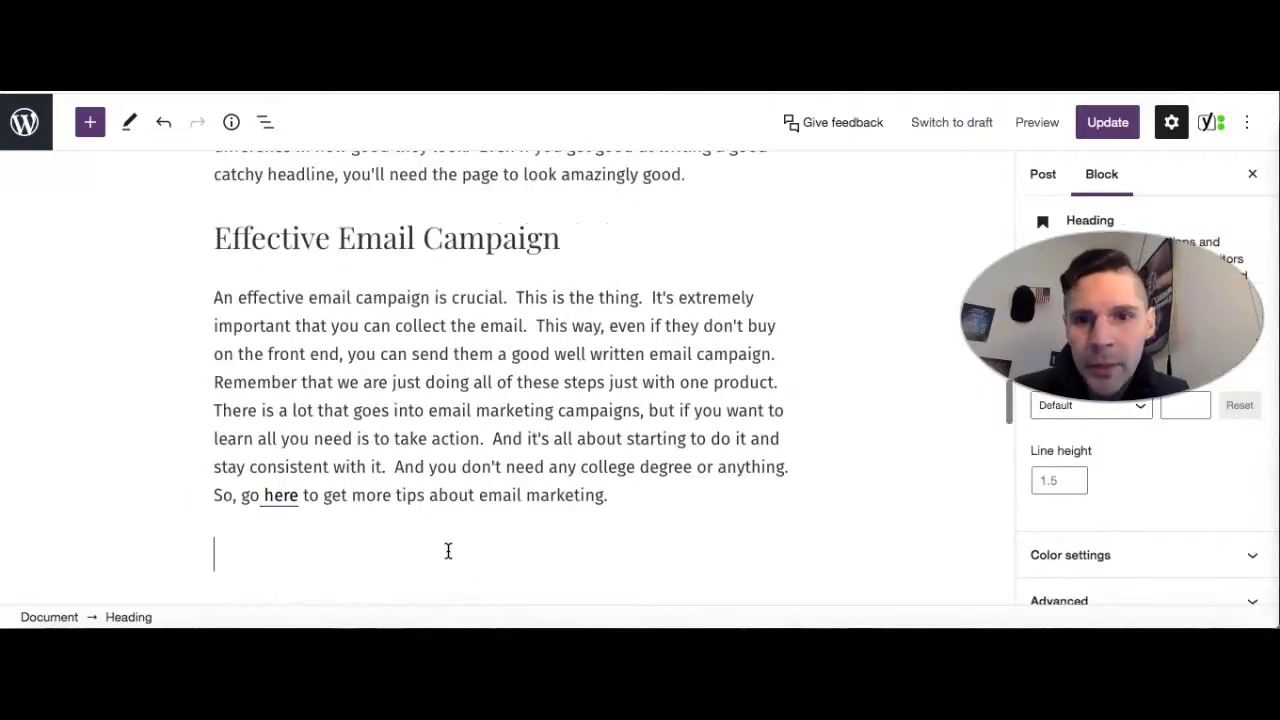
scroll(614, 537, "down", 2)
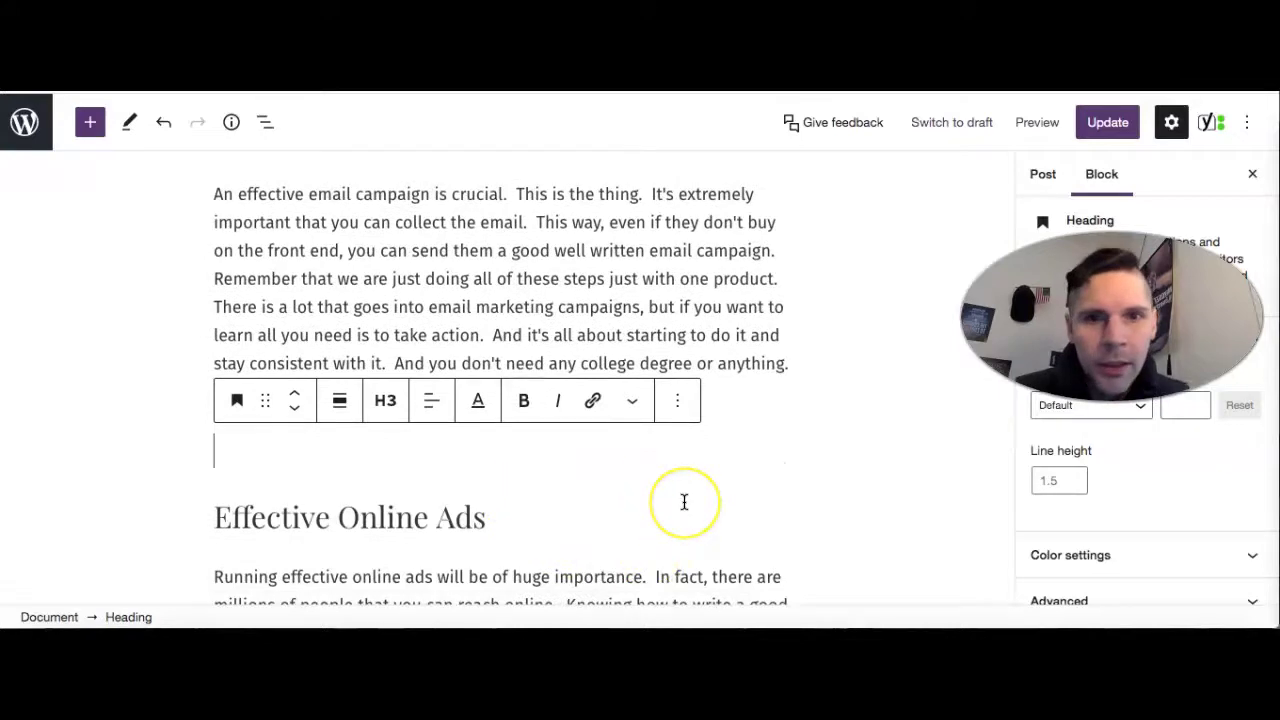
key("BackSpace")
Step: Go back to the Yoast SEO readability results below the post
scroll(840, 418, "down", 2)
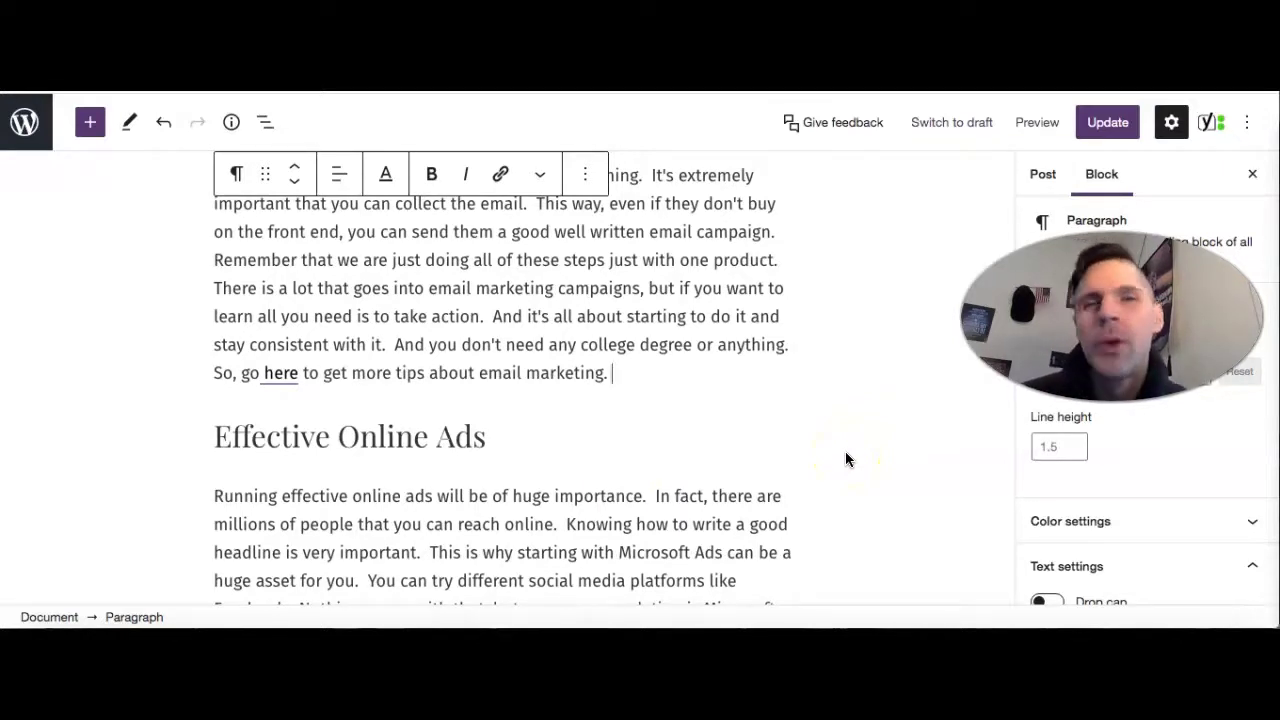
left_click(794, 437)
left_click(868, 414)
scroll(868, 414, "down", 5)
scroll(868, 414, "down", 10)
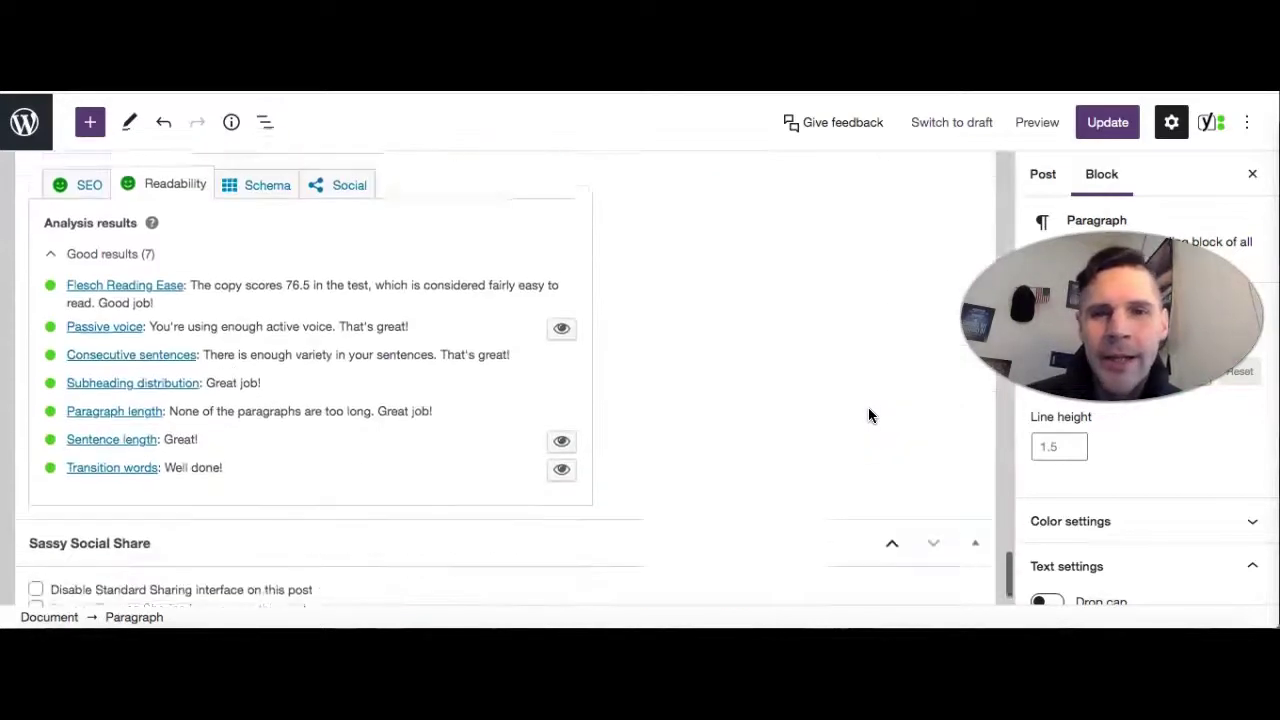
scroll(868, 414, "up", 3)
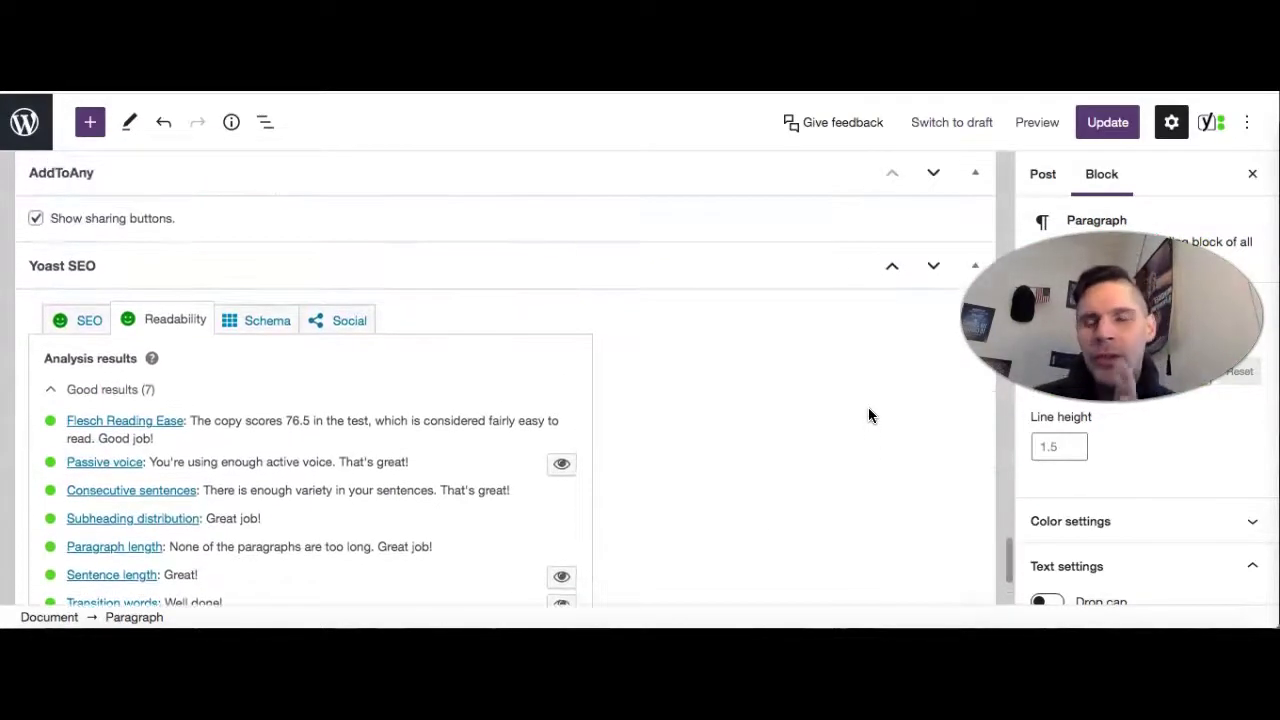